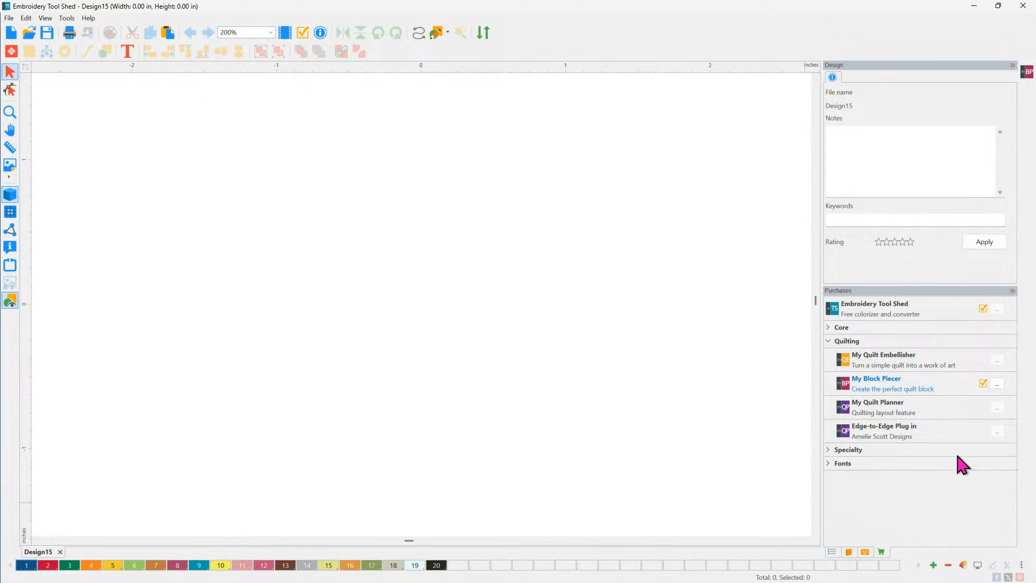
# View the help resources offered for My Block Piecer, and return to the design's sequence list.
pyautogui.click(996, 384)
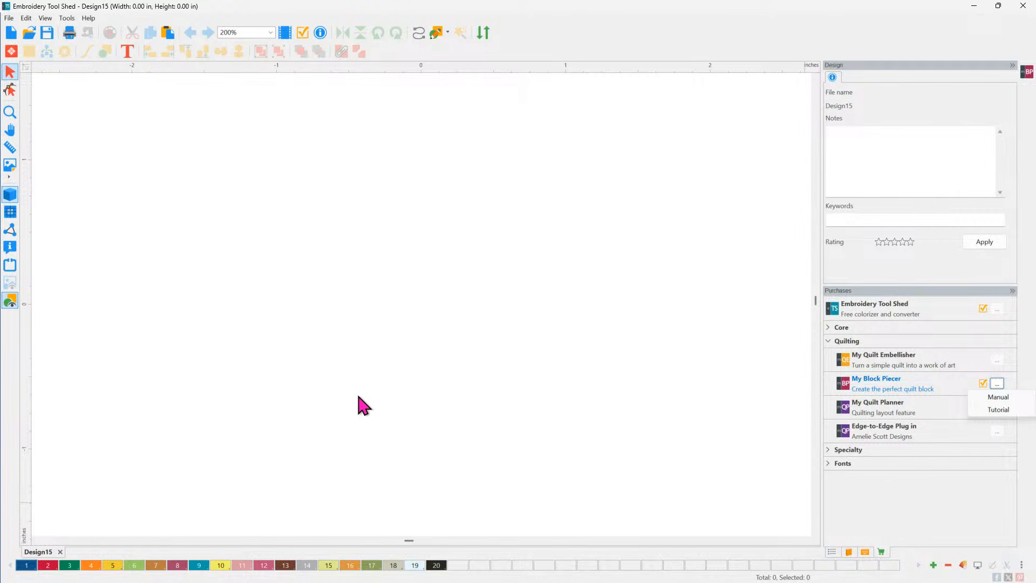
pyautogui.click(831, 552)
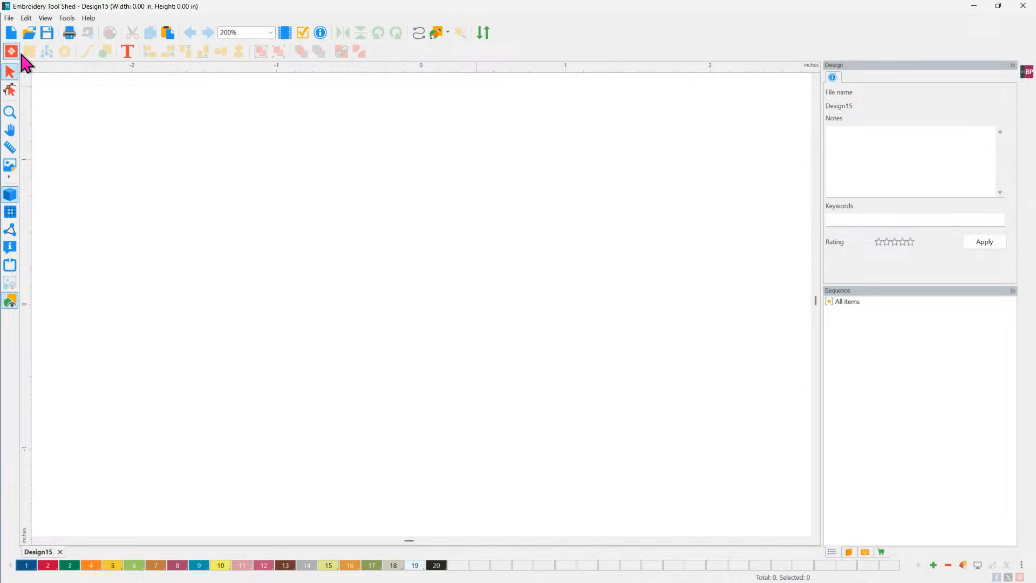
# Open the quilt block library and browse the Accuquilt Compatible, Album Blocks, Classic Stars and Diamond In Square categories.
pyautogui.click(11, 52)
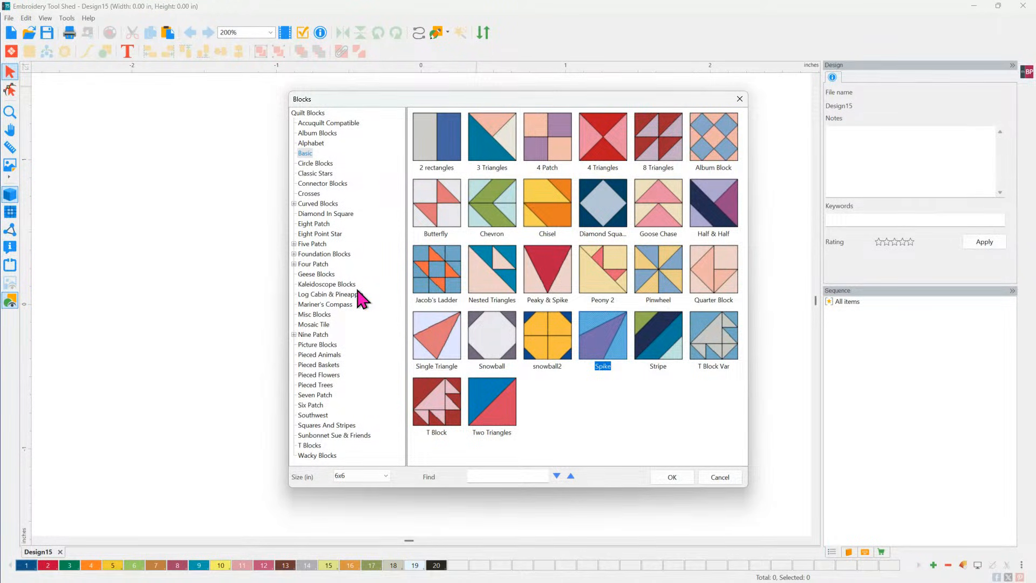
pyautogui.click(333, 125)
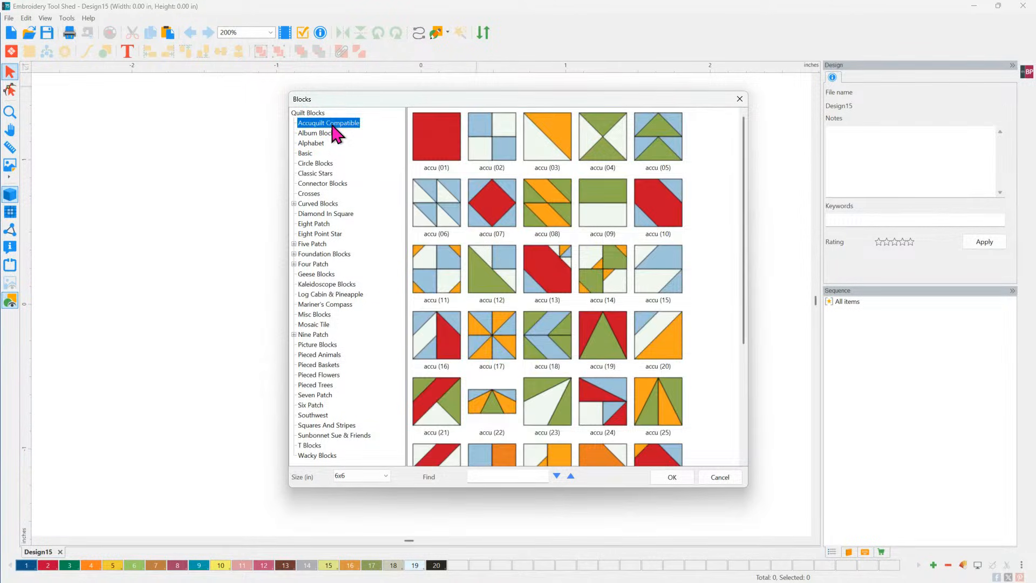
pyautogui.click(329, 134)
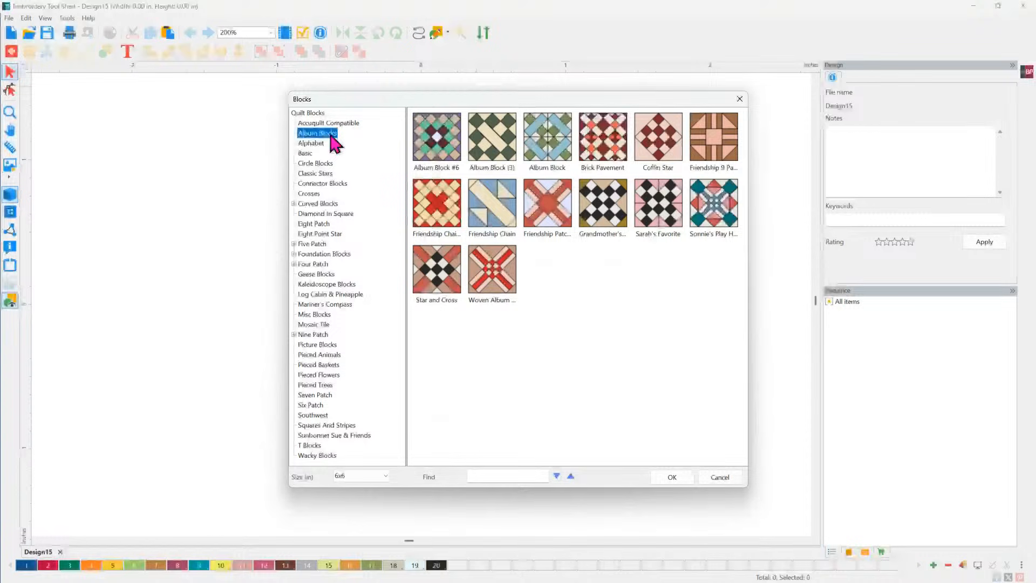
pyautogui.click(332, 173)
pyautogui.click(349, 214)
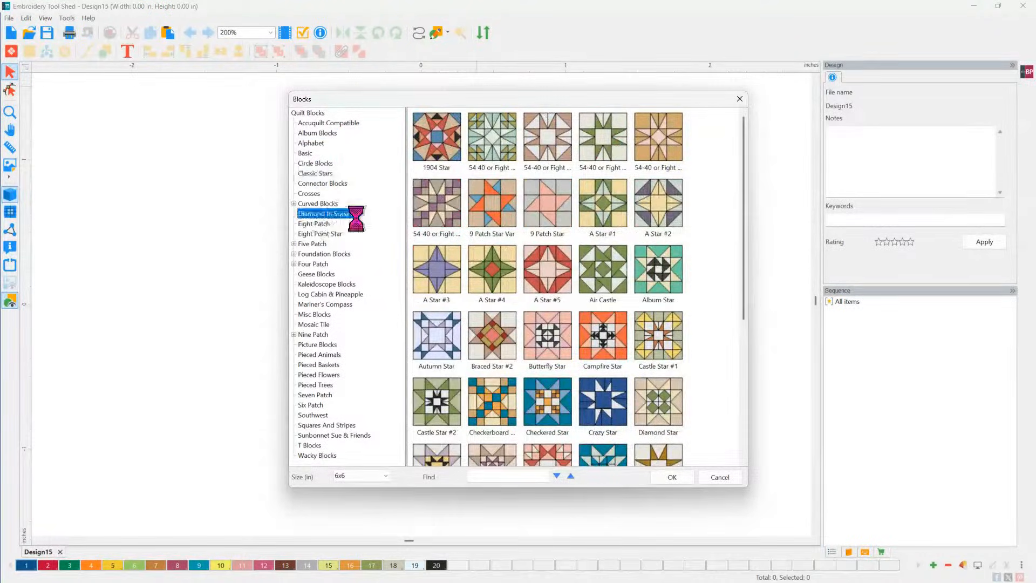
# Look through the Five Patch subcategories Part One, Part Two and Blocks With Sashes, as well as Log Cabin & Pineapple.
pyautogui.click(295, 244)
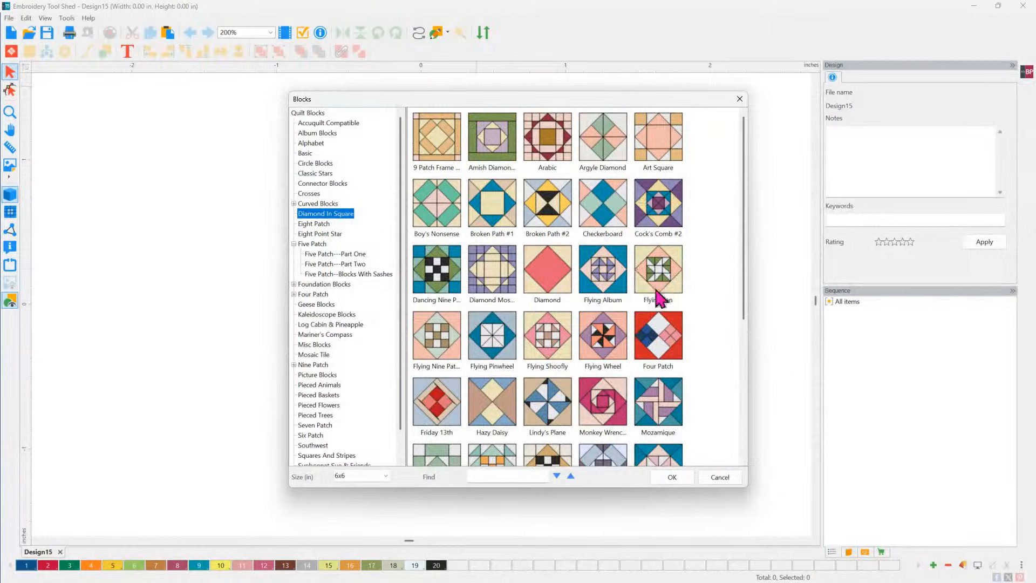
pyautogui.click(320, 254)
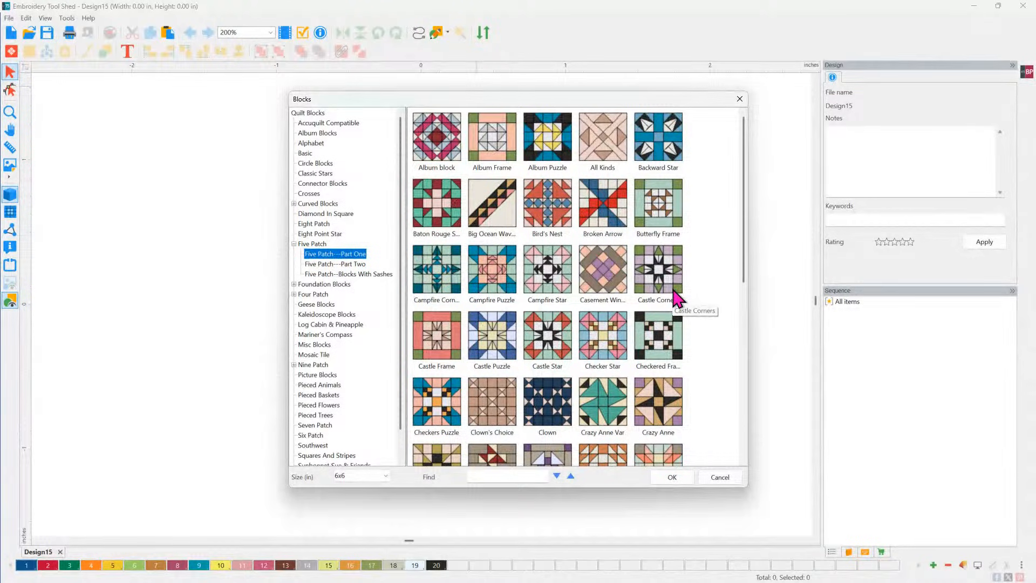
pyautogui.scroll(-5, 672, 289)
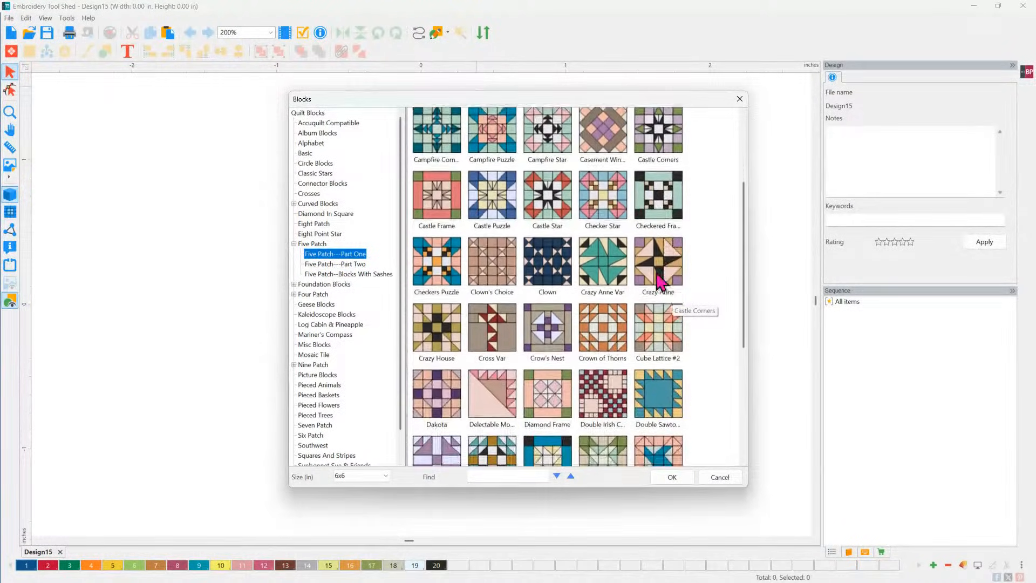
pyautogui.scroll(-3, 672, 288)
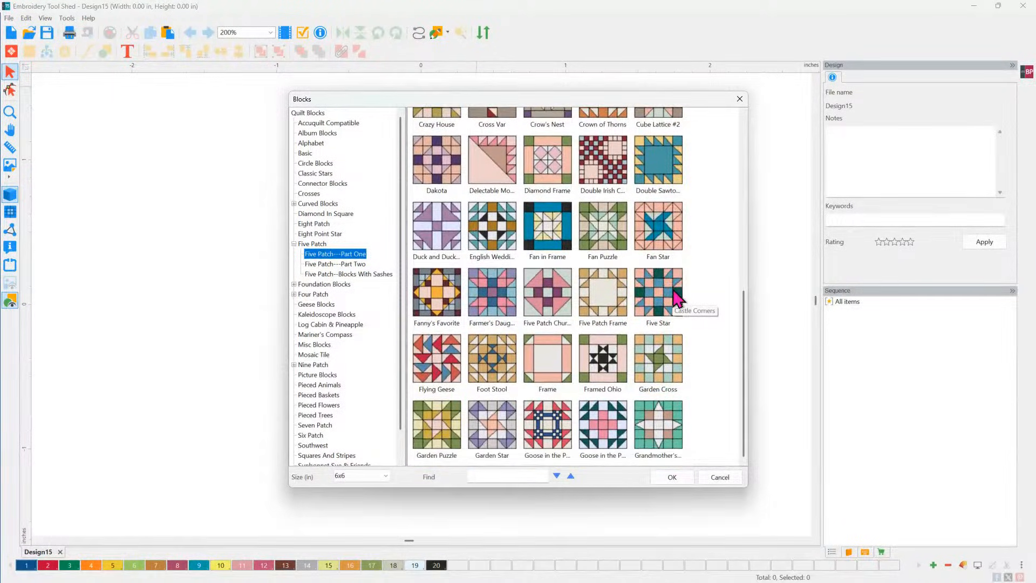
pyautogui.click(334, 264)
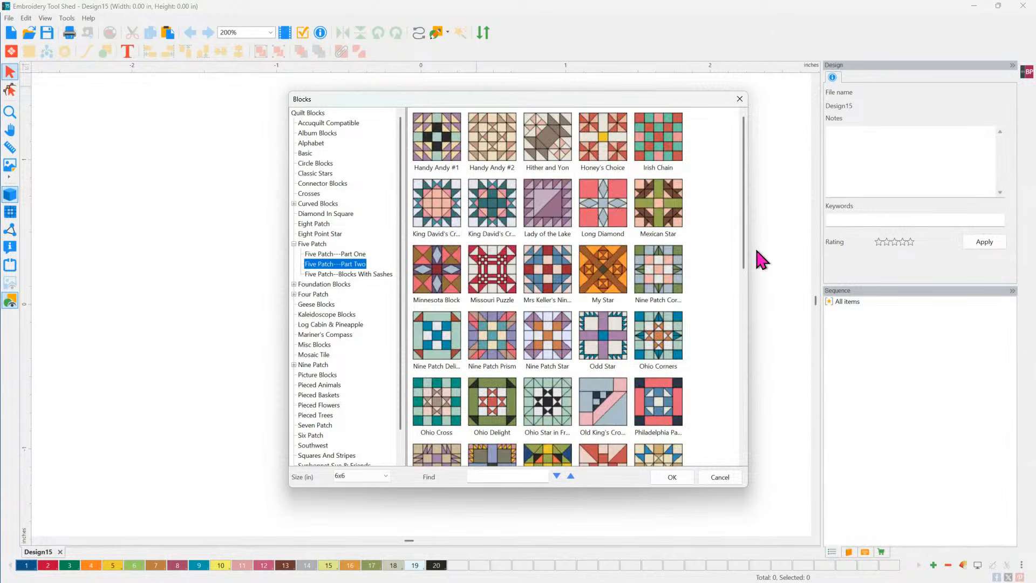
pyautogui.scroll(-5, 602, 339)
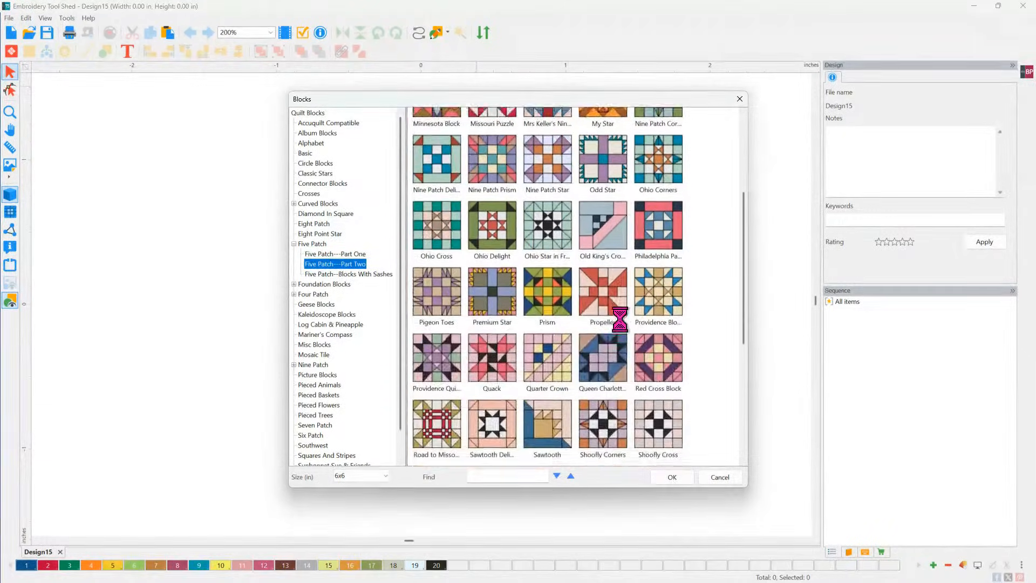
pyautogui.click(373, 275)
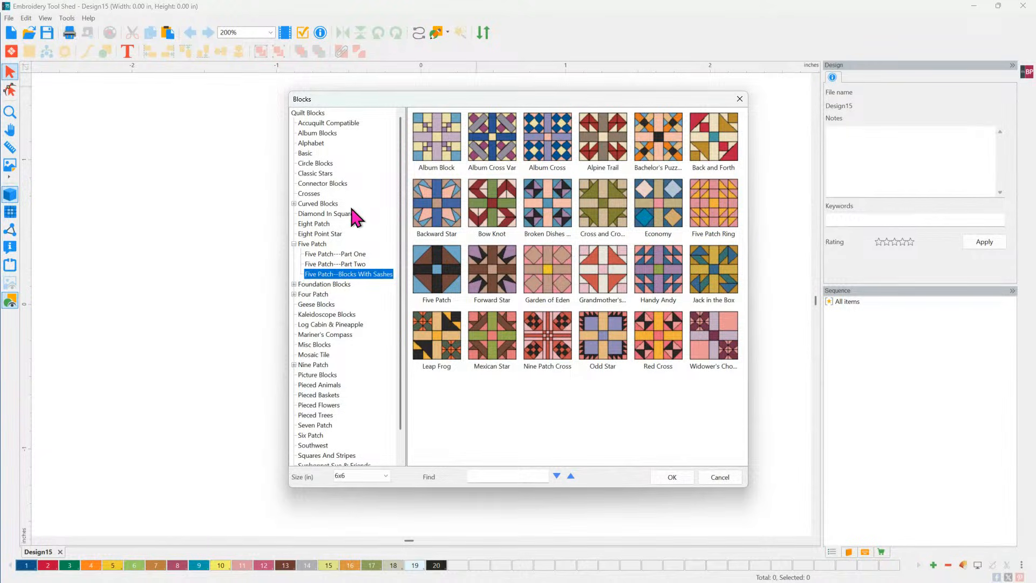
pyautogui.click(294, 244)
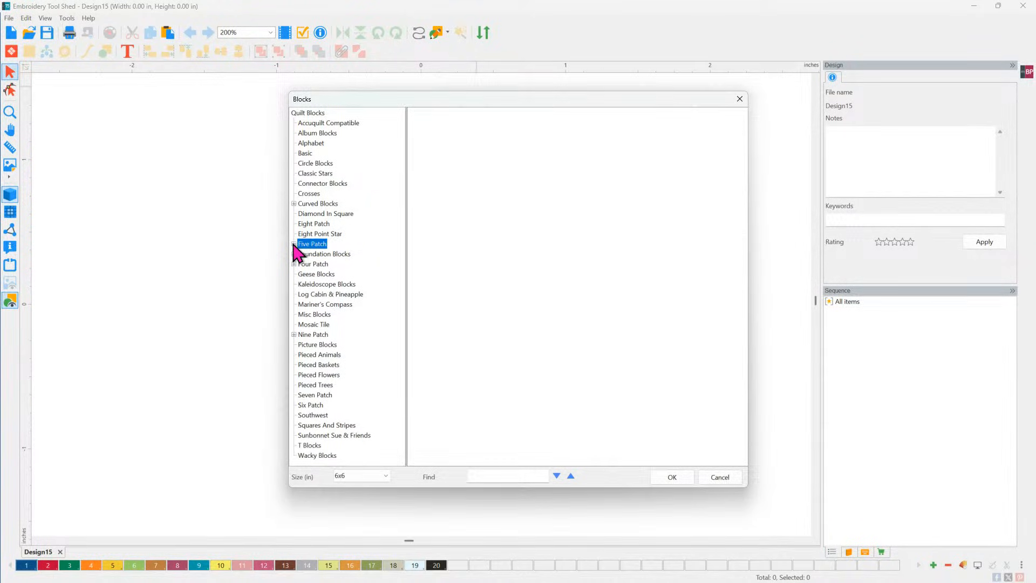
pyautogui.click(319, 294)
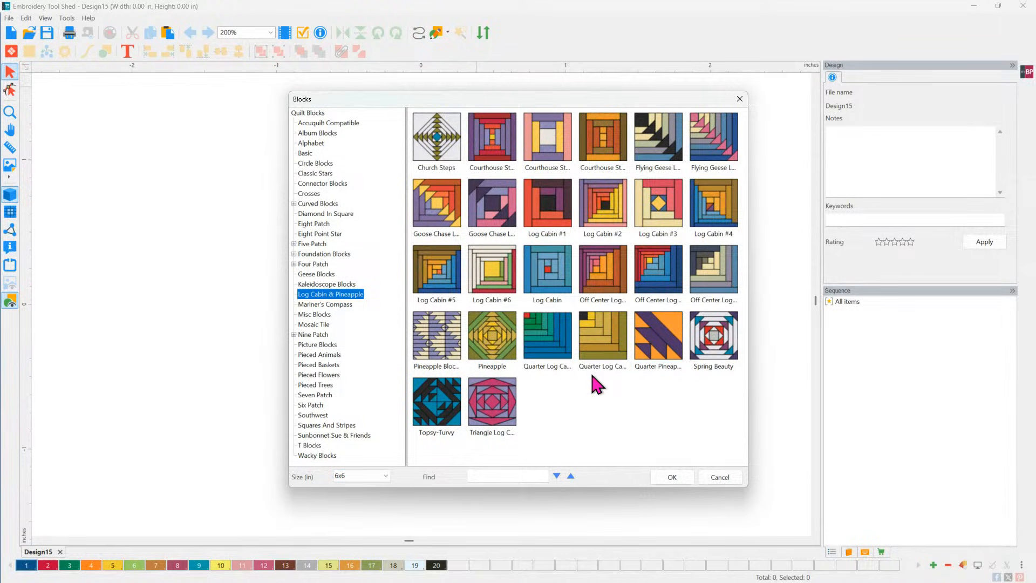
# Search the block library for "Geese" and step forward through the matches as far as the Foundation Log Cabins category.
pyautogui.click(494, 475)
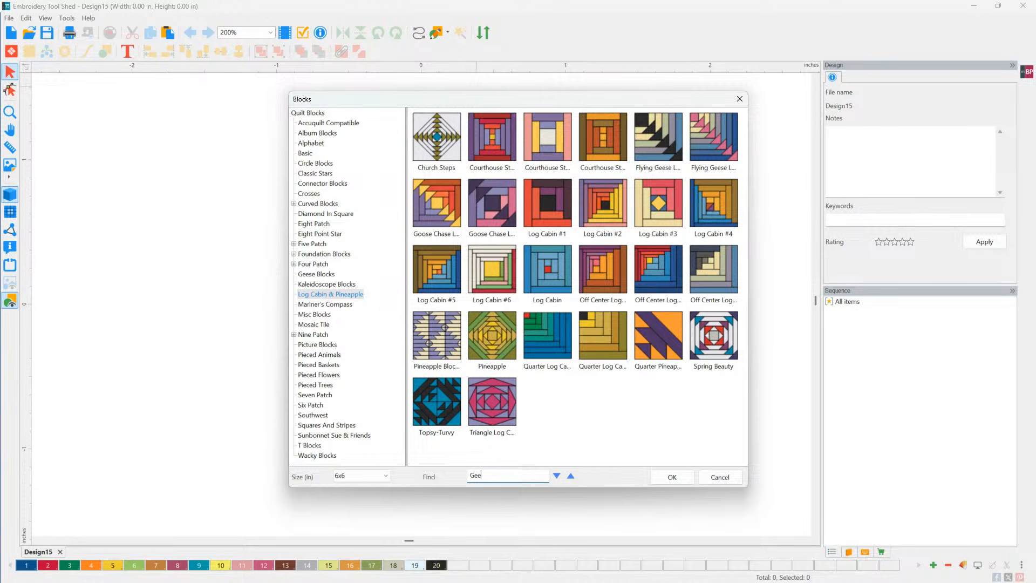
pyautogui.click(557, 475)
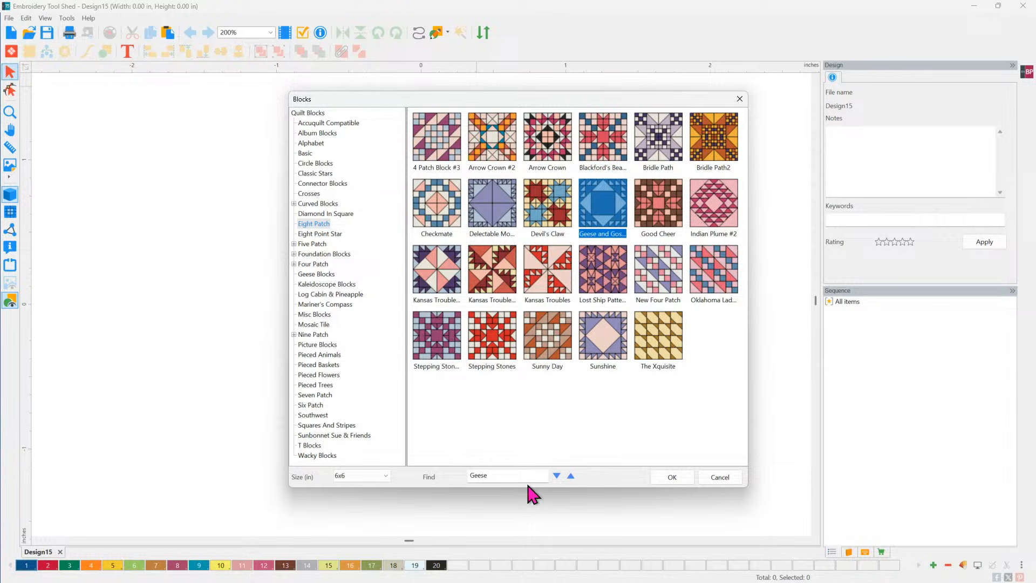
pyautogui.click(556, 477)
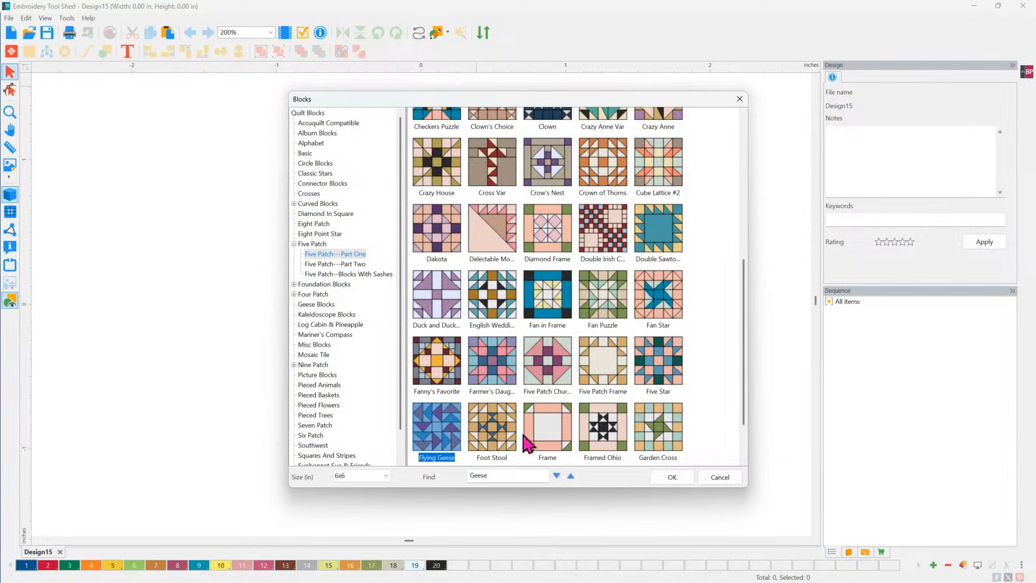
pyautogui.click(556, 477)
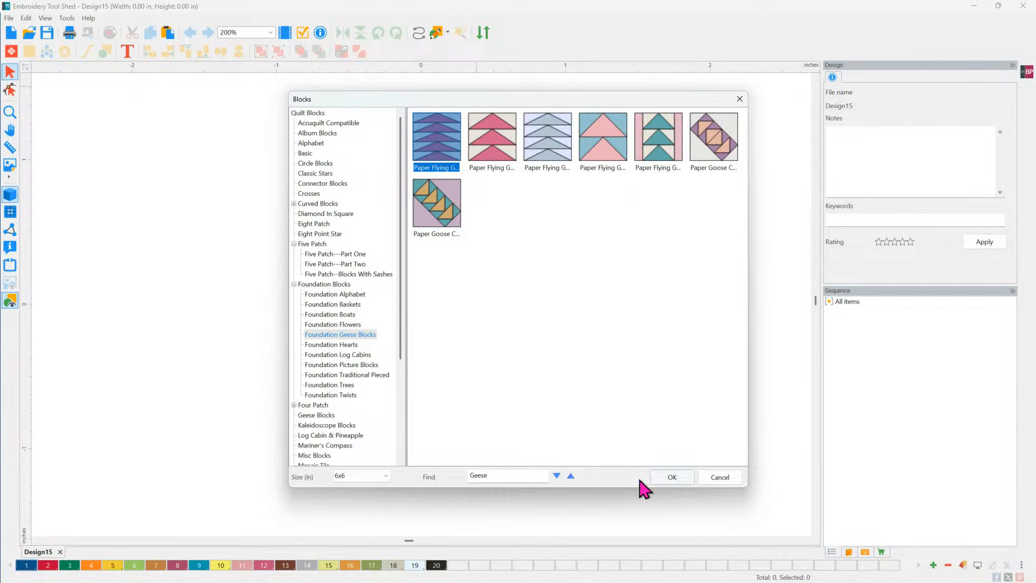
pyautogui.click(557, 476)
pyautogui.click(556, 476)
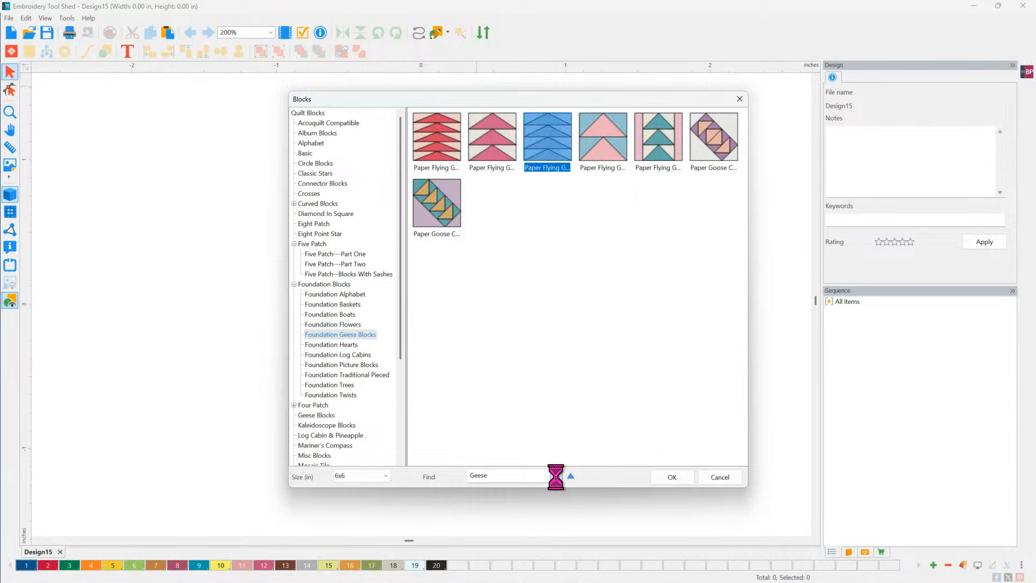
pyautogui.click(557, 477)
pyautogui.click(556, 476)
pyautogui.click(556, 476)
pyautogui.click(557, 476)
pyautogui.click(556, 476)
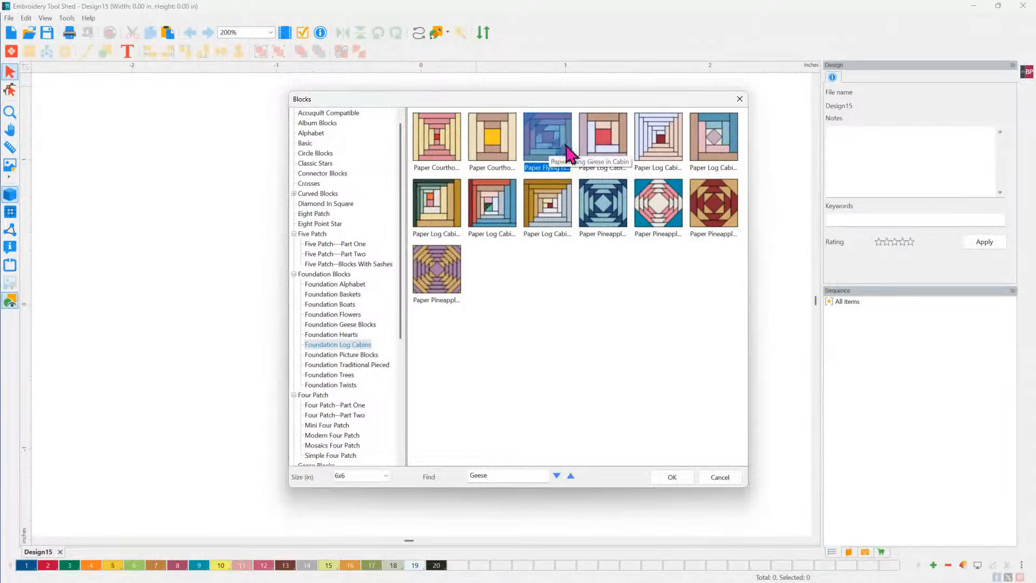
# Continue through the "Geese" matches to the Geese Blocks category and look over its designs.
pyautogui.click(572, 265)
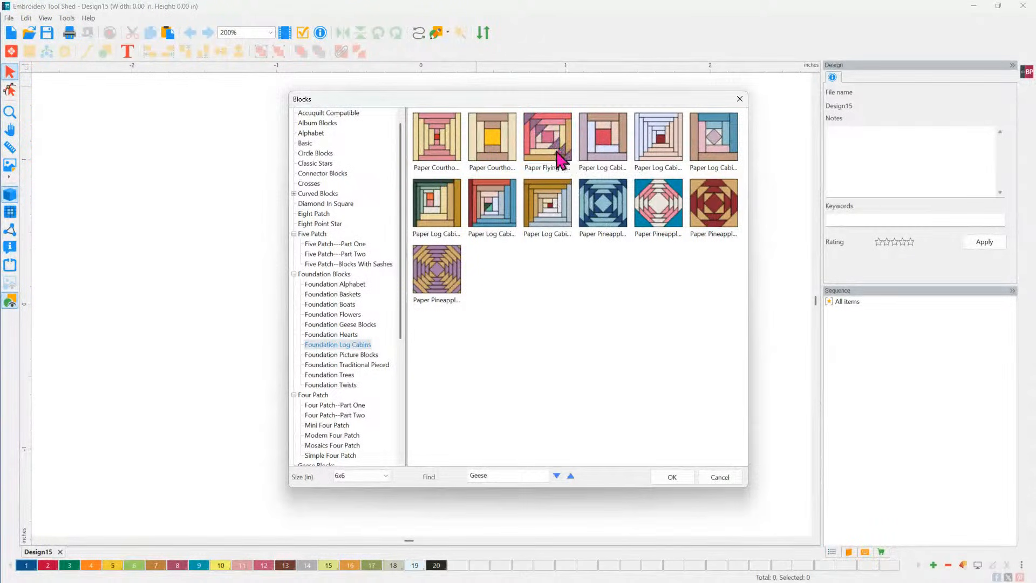
pyautogui.click(557, 476)
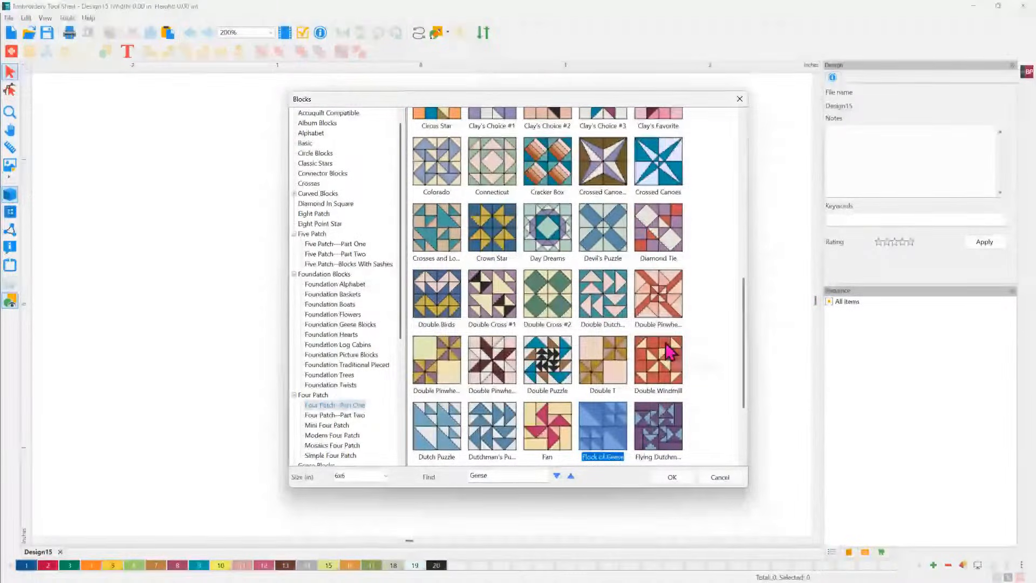
pyautogui.click(557, 476)
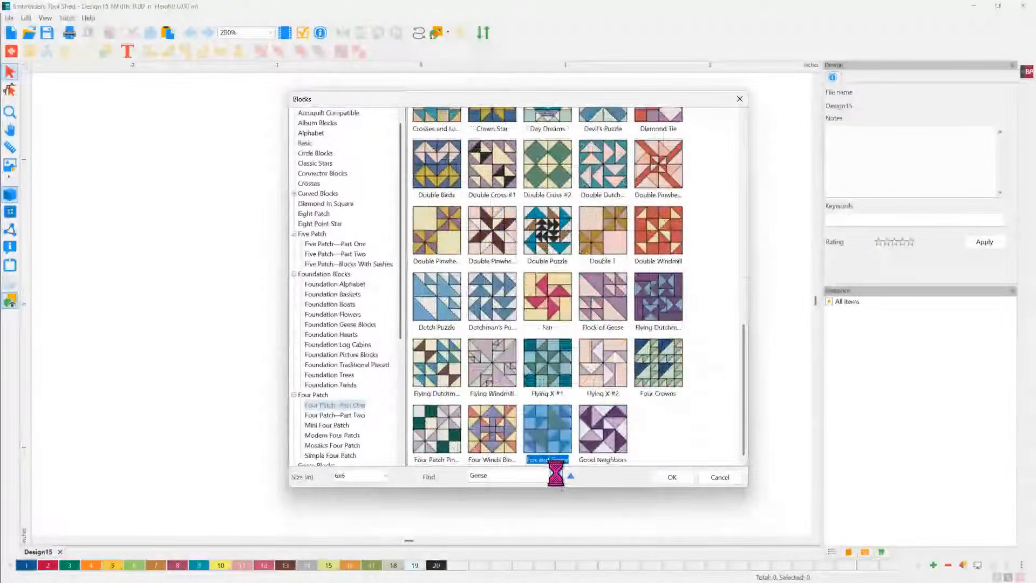
pyautogui.click(557, 477)
pyautogui.click(557, 476)
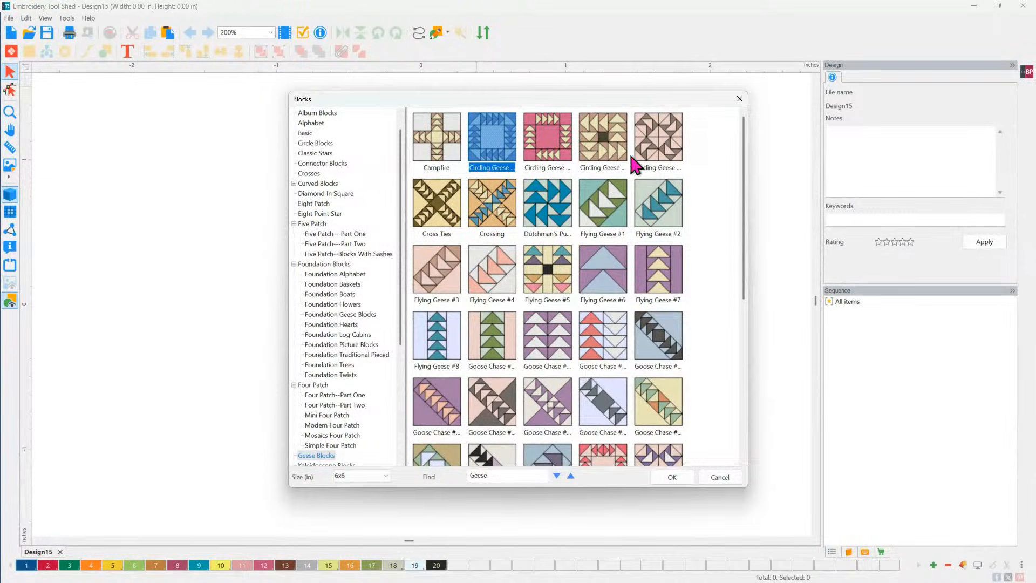
pyautogui.scroll(-1, 675, 205)
pyautogui.scroll(-5, 674, 205)
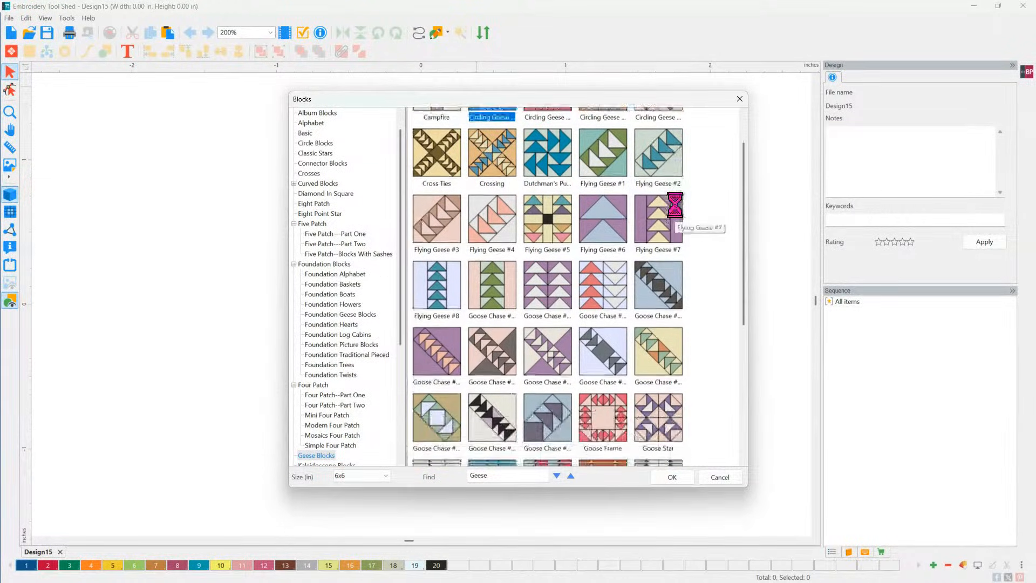
pyautogui.scroll(-6, 674, 205)
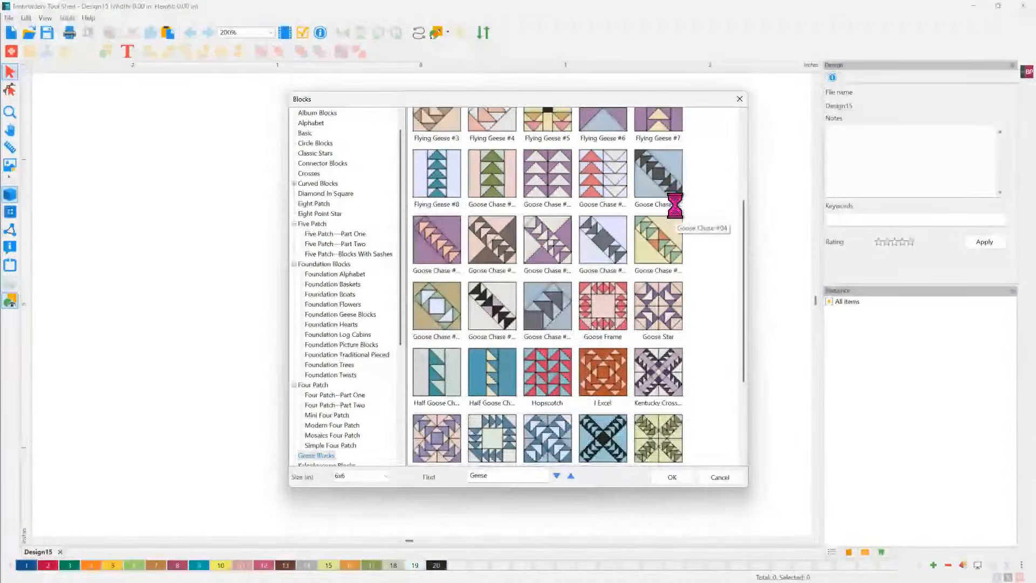
pyautogui.scroll(5, 685, 220)
pyautogui.scroll(6, 661, 208)
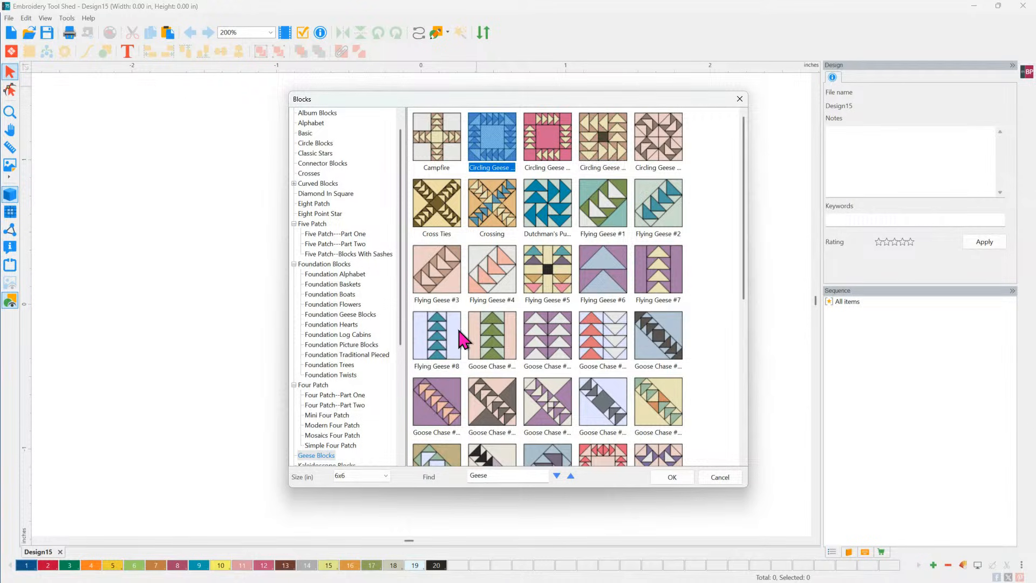
# Insert the diamond-in-a-square block from the Basic category at a size of 8x8 inches.
pyautogui.click(305, 133)
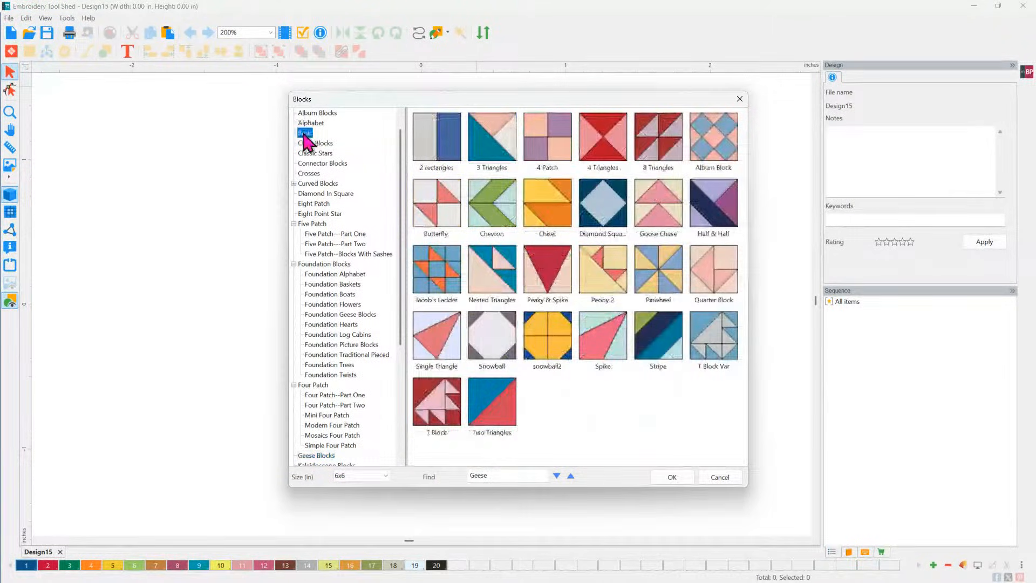
pyautogui.click(599, 219)
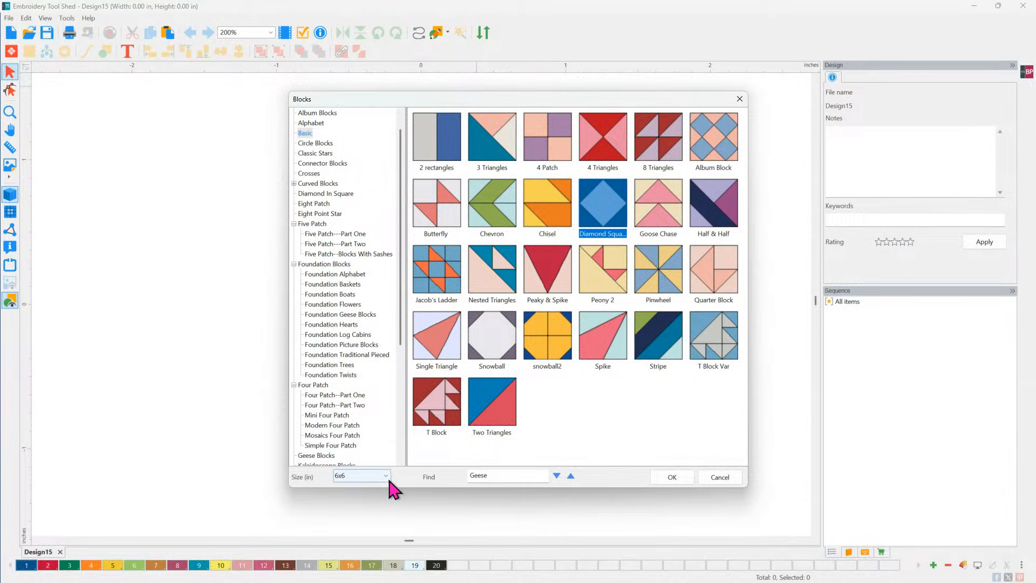
pyautogui.click(354, 476)
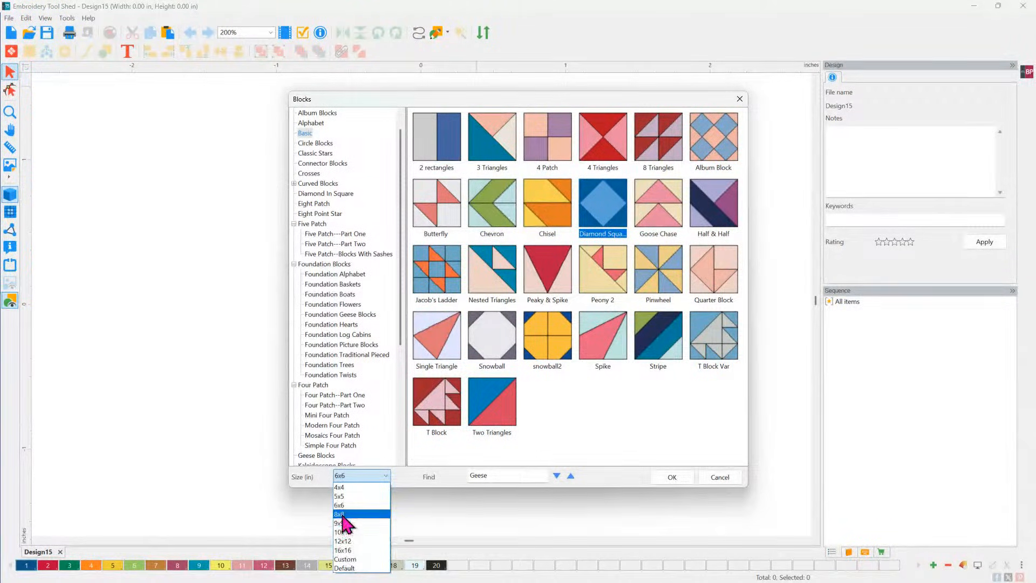
pyautogui.click(343, 513)
pyautogui.click(669, 479)
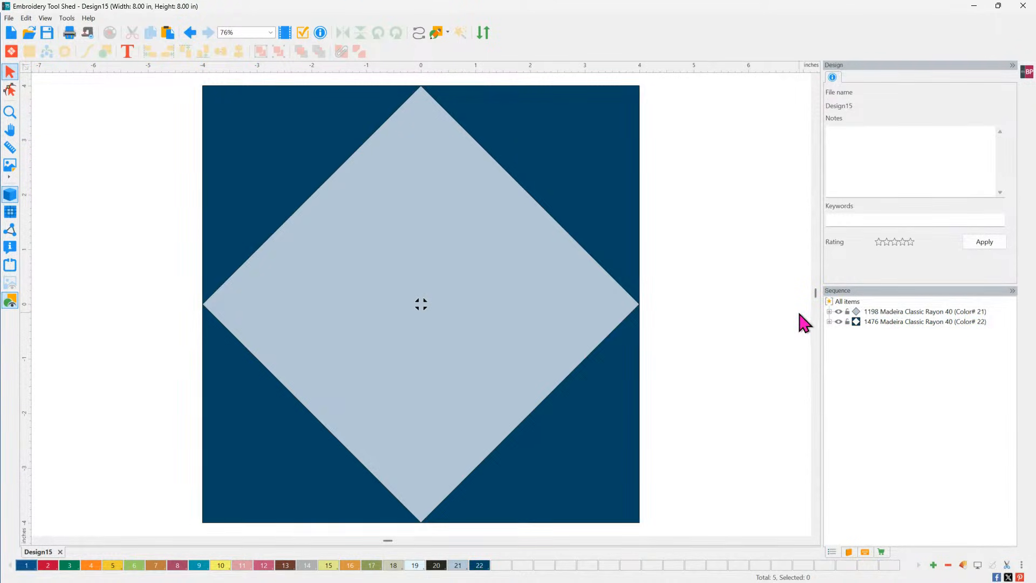
# Move the four dark blue corner triangles outward from the central diamond, the upper right one about 1.2 in and the others about 0.4 in.
pyautogui.moveTo(571, 167); pyautogui.dragTo(634, 162)
pyautogui.moveTo(264, 164); pyautogui.dragTo(242, 157)
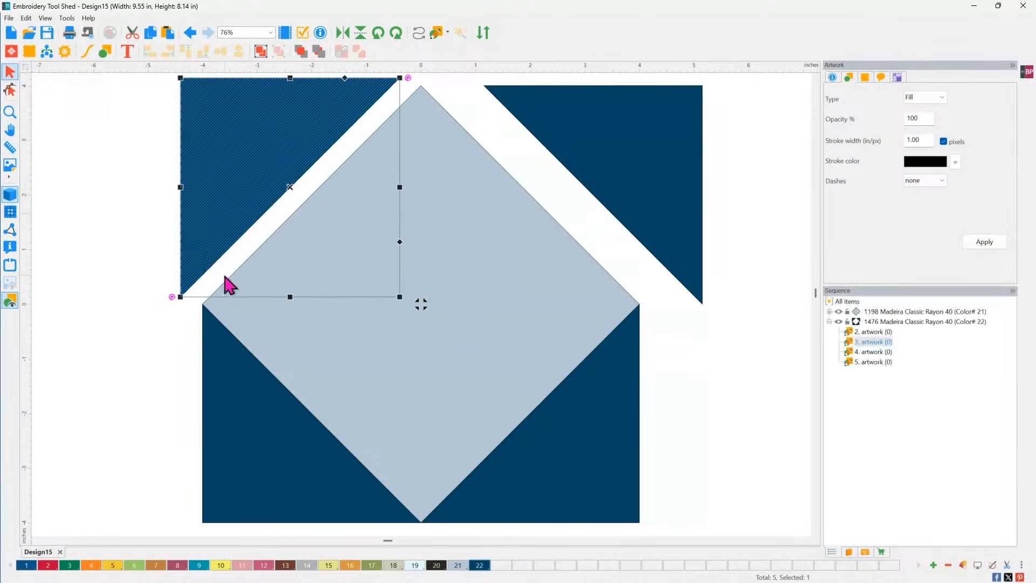
pyautogui.moveTo(260, 462); pyautogui.dragTo(243, 475)
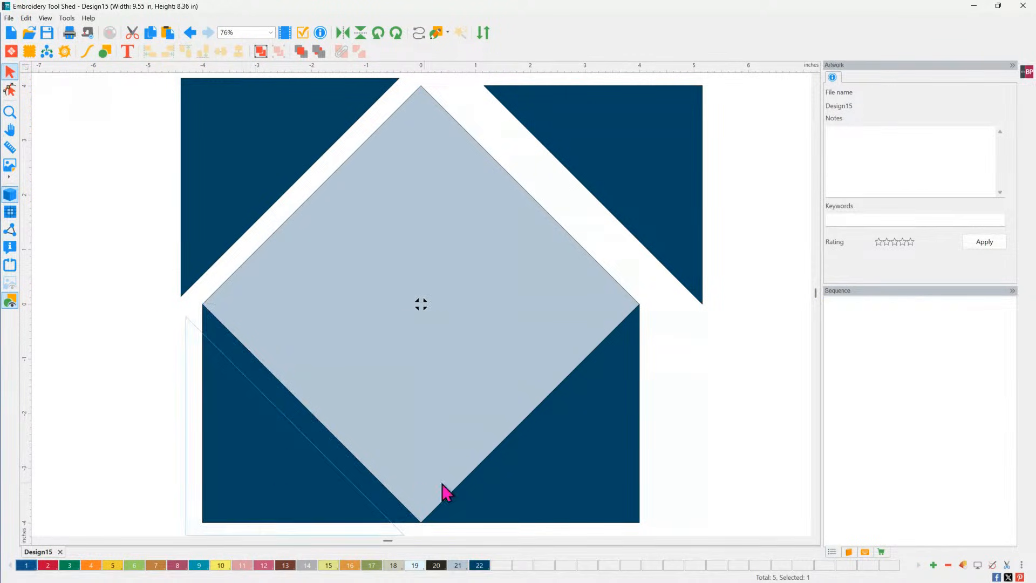
pyautogui.moveTo(563, 476); pyautogui.dragTo(587, 483)
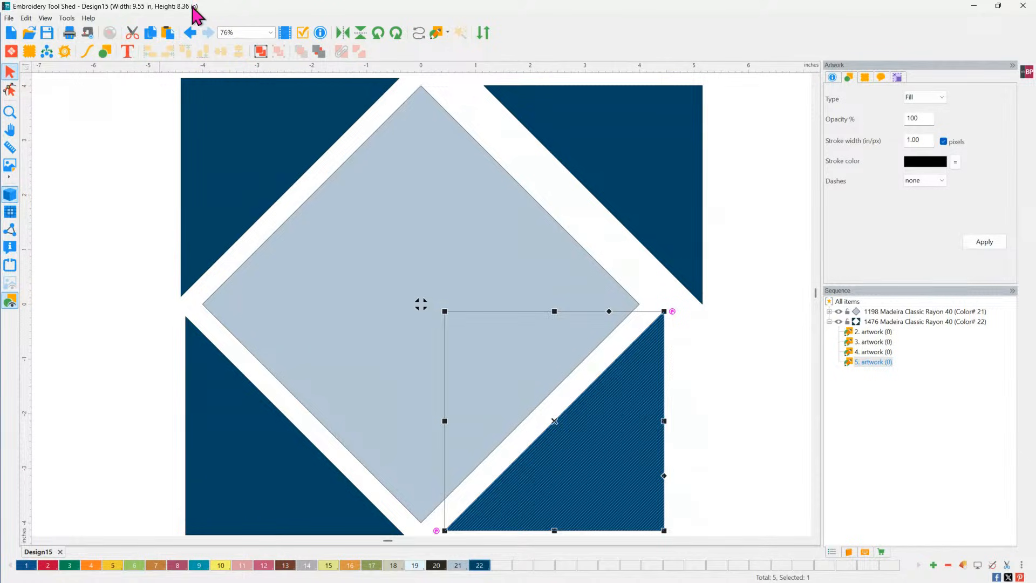
# Undo the moves of the four corner triangles so the block is back together.
pyautogui.click(191, 33)
pyautogui.hotkey('ctrl', 'z')
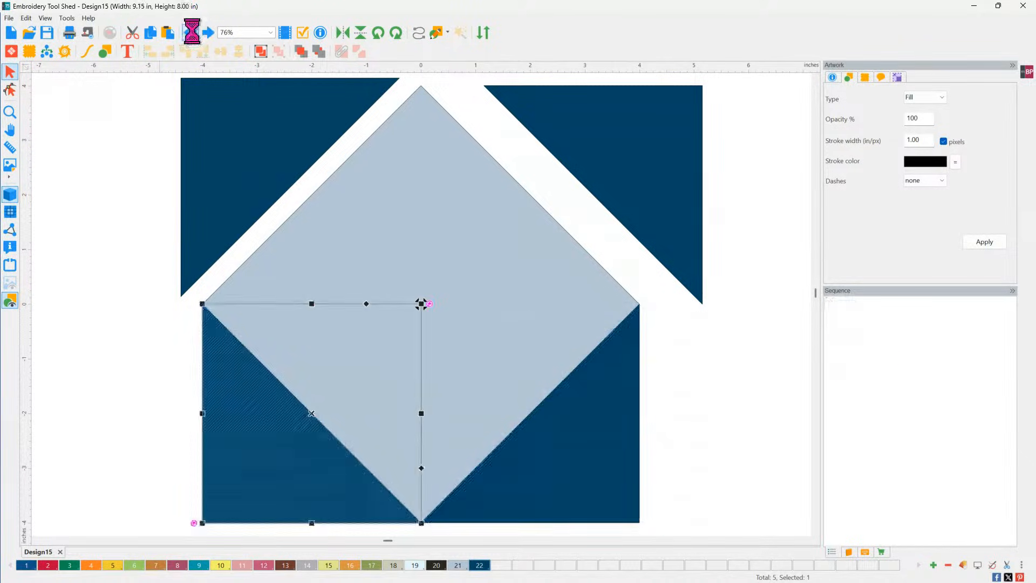
pyautogui.hotkey('ctrl', 'z')
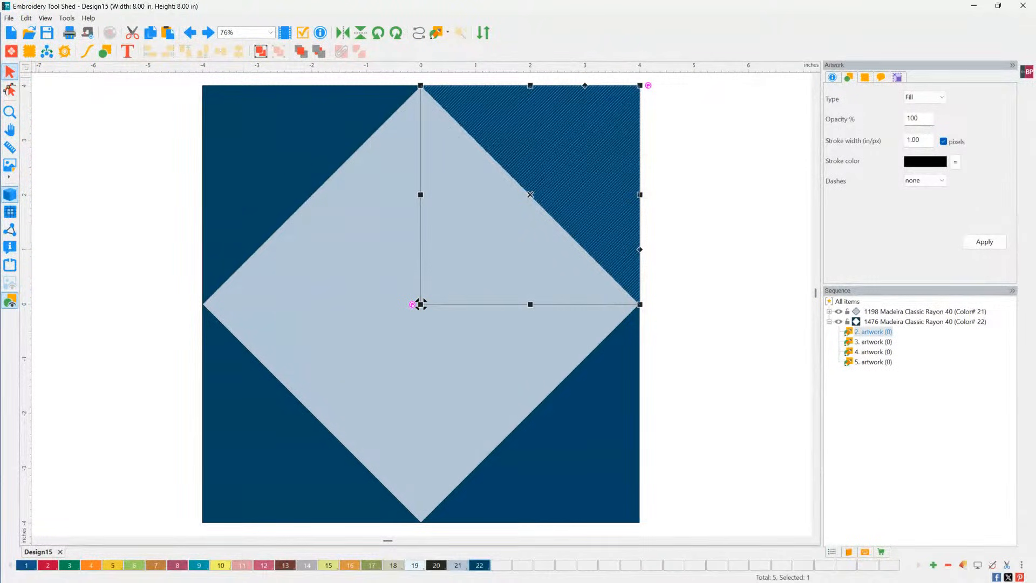
# Open the fabric library for the upper right triangle and look through the Batik Textiles collections from Barcelona Rhapsody to Sedona Serenade.
pyautogui.click(28, 56)
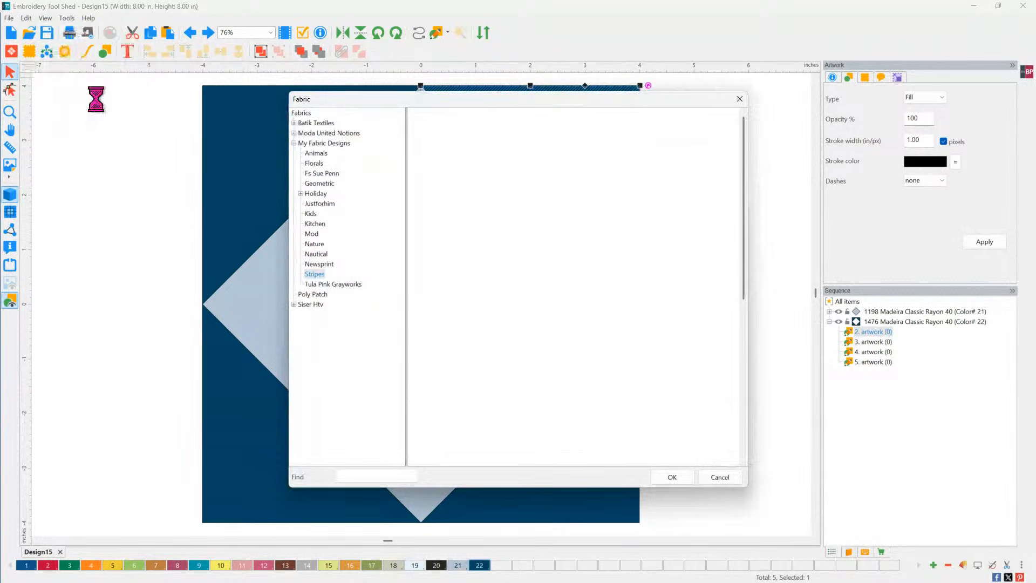
pyautogui.click(299, 124)
pyautogui.click(294, 123)
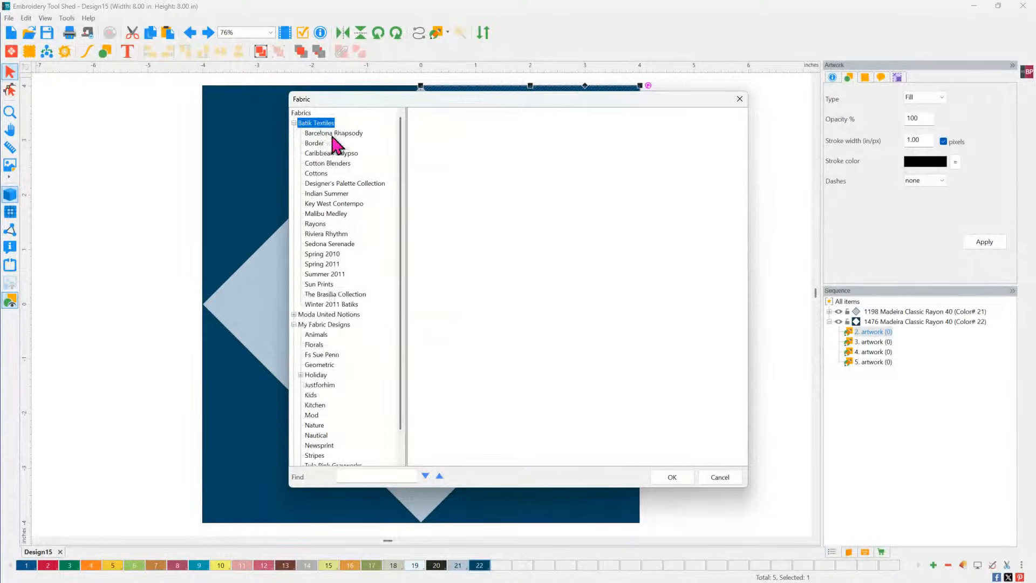
pyautogui.click(331, 135)
pyautogui.click(317, 144)
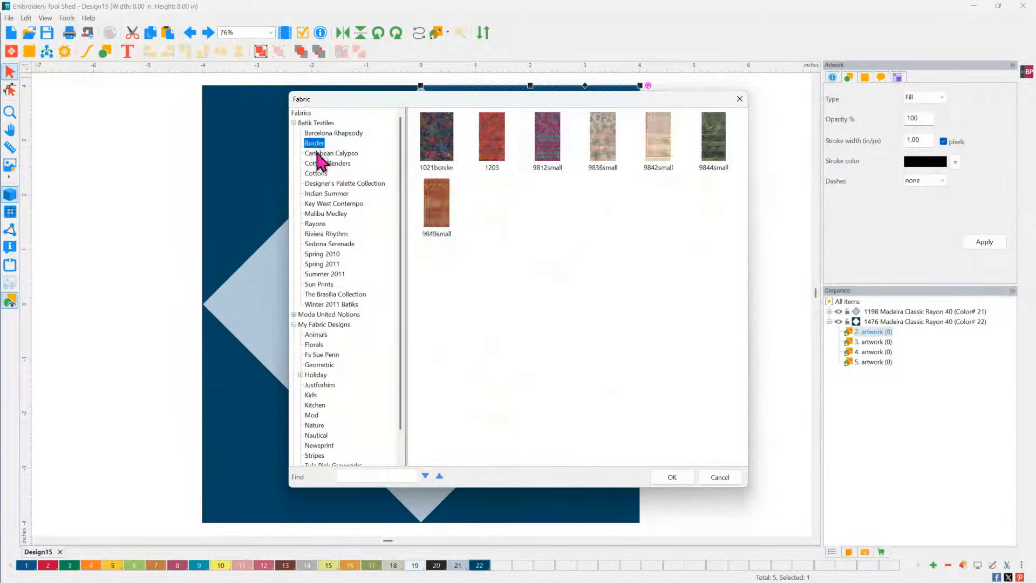
pyautogui.click(318, 153)
pyautogui.click(319, 164)
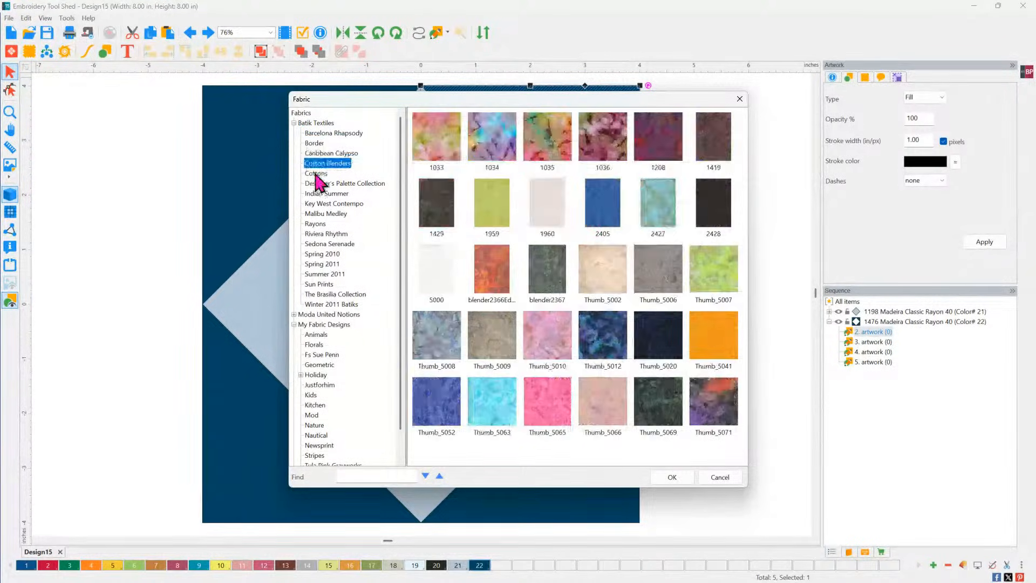
pyautogui.click(317, 173)
pyautogui.click(324, 183)
pyautogui.click(318, 193)
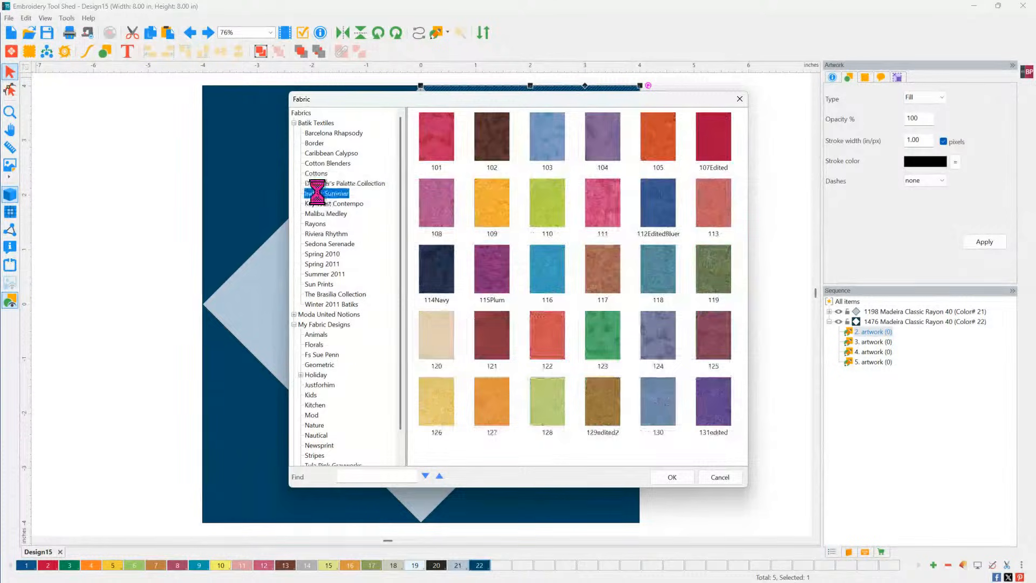
pyautogui.click(318, 204)
pyautogui.click(319, 214)
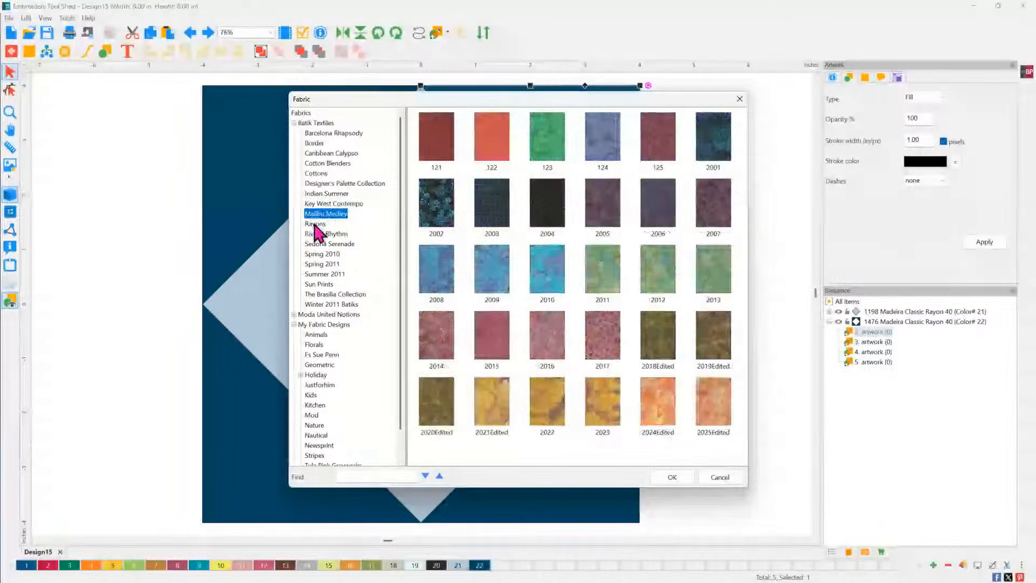
pyautogui.click(315, 224)
pyautogui.click(316, 234)
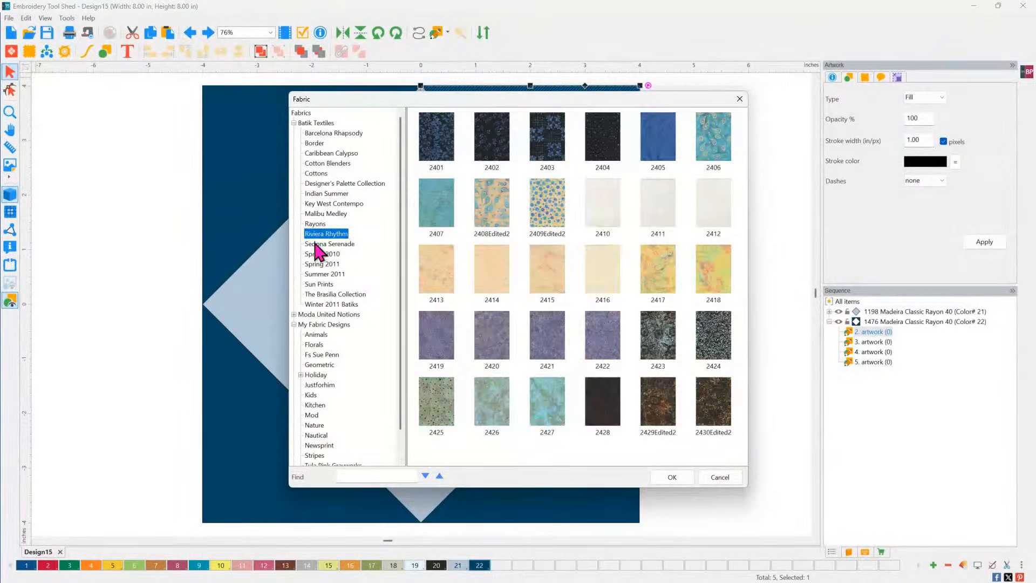
pyautogui.click(316, 245)
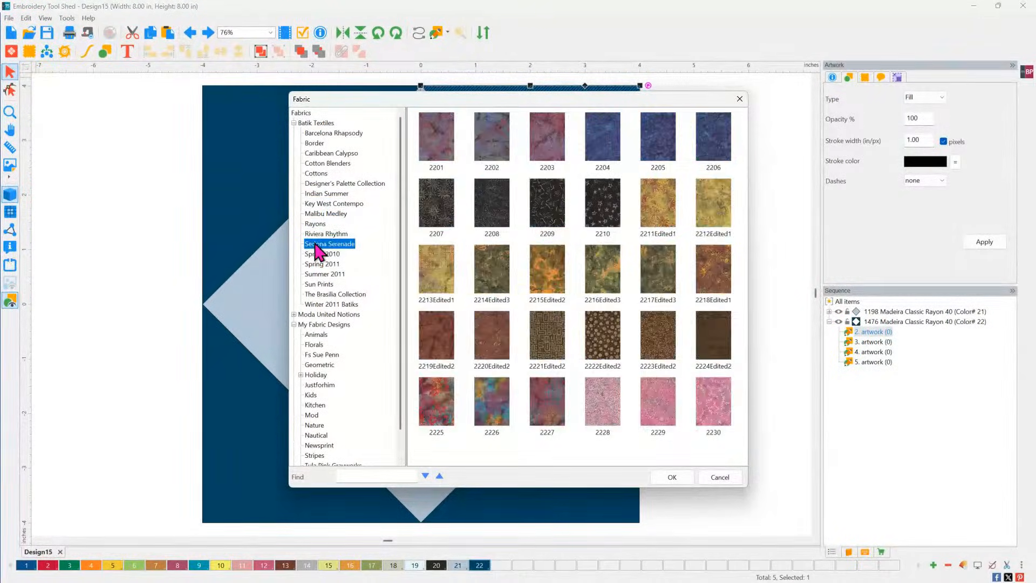
# Look through the list of Moda United Notions fabric collections and collapse it again.
pyautogui.click(294, 123)
pyautogui.click(294, 134)
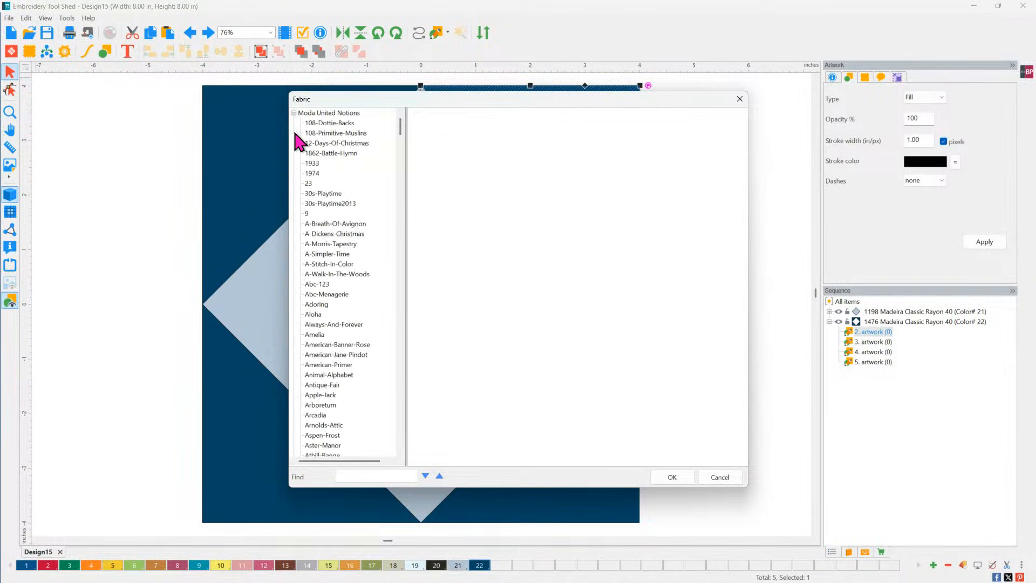
pyautogui.scroll(-4, 355, 251)
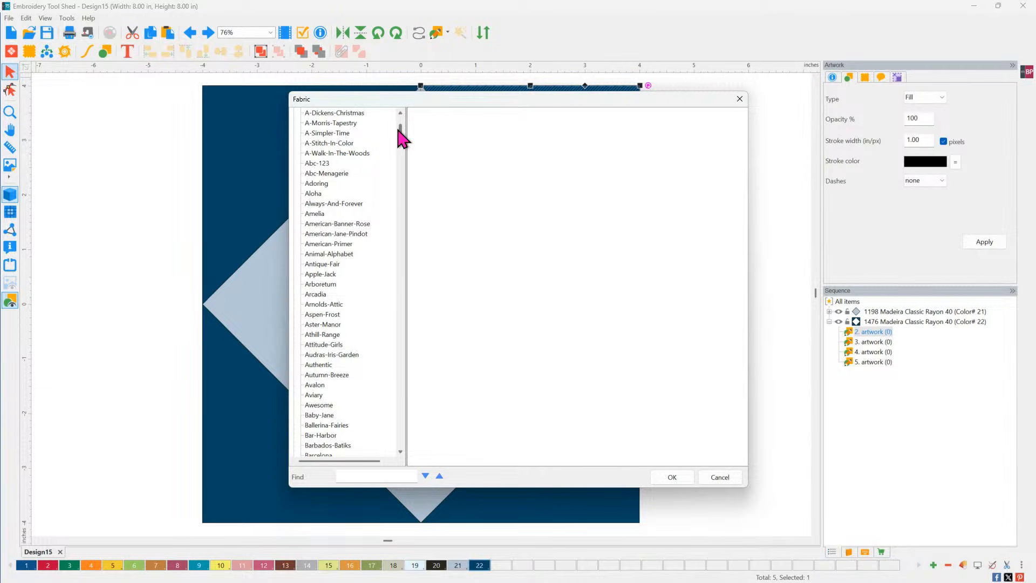
pyautogui.moveTo(399, 129); pyautogui.dragTo(423, 115)
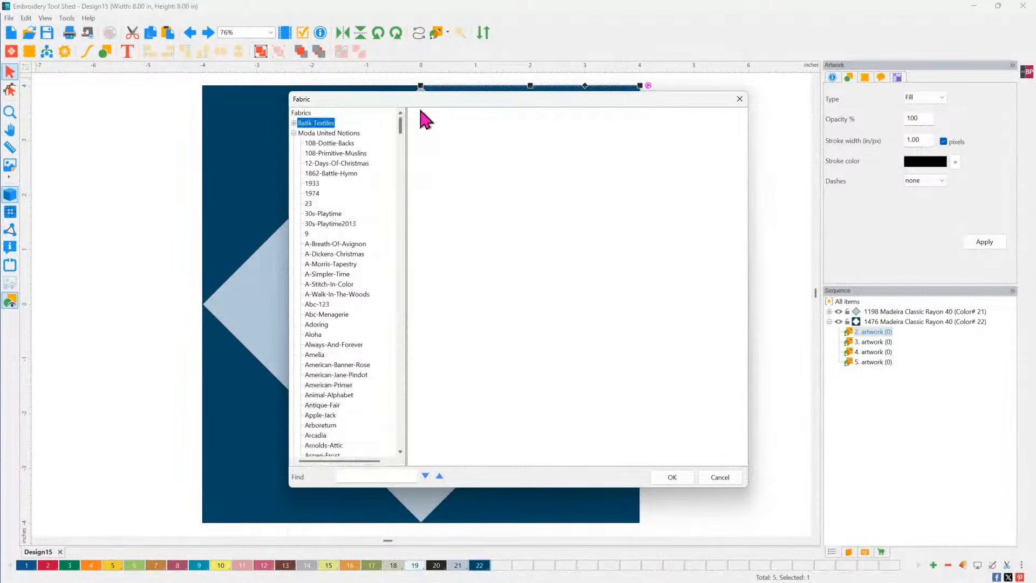
pyautogui.click(294, 134)
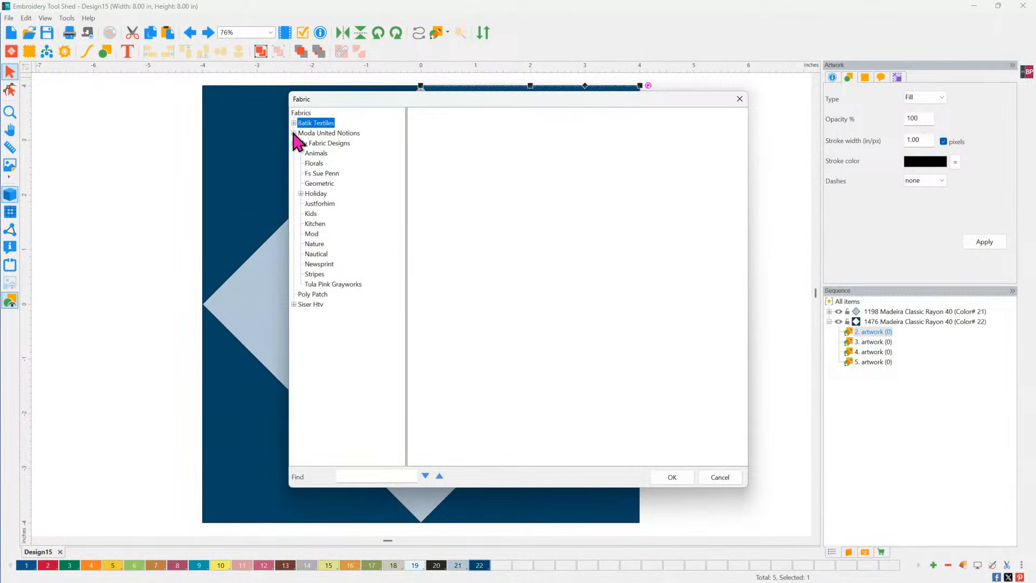
# Check the folder options of My Fabric Designs and fill the upper right triangle with PWSP111.BLUE from the Fs Sue Penn collection.
pyautogui.click(339, 173)
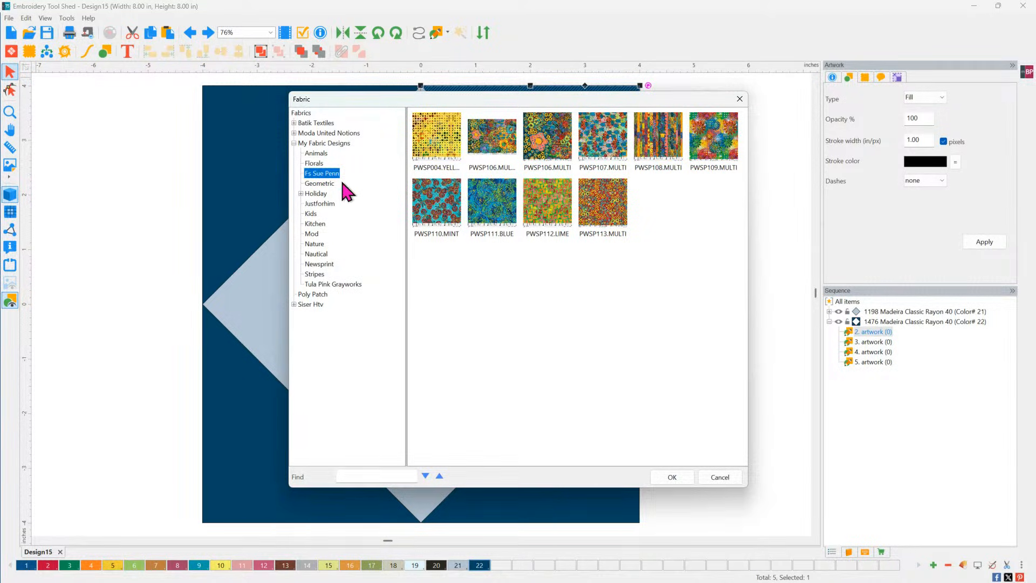
pyautogui.rightClick(337, 143)
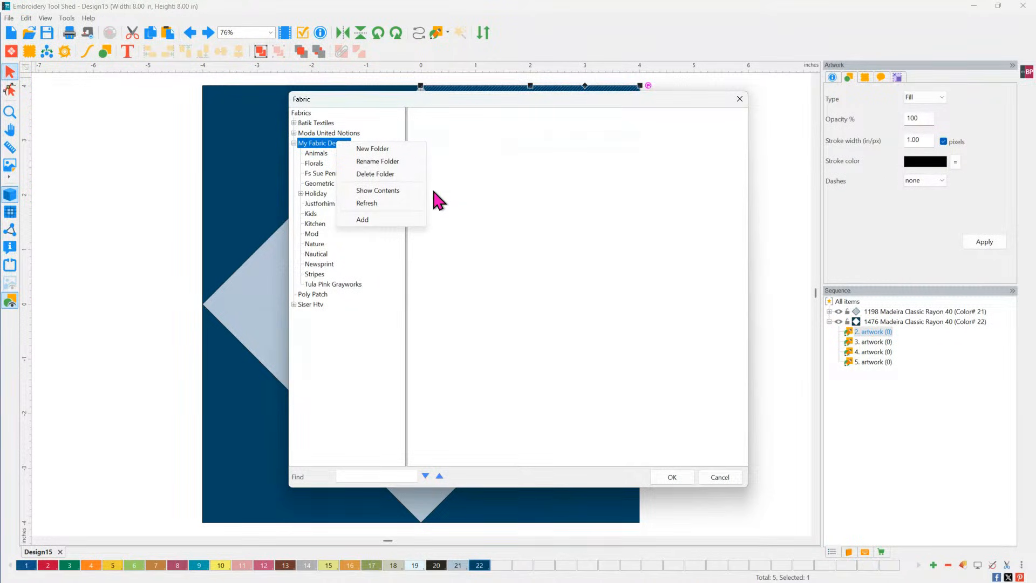
pyautogui.click(453, 143)
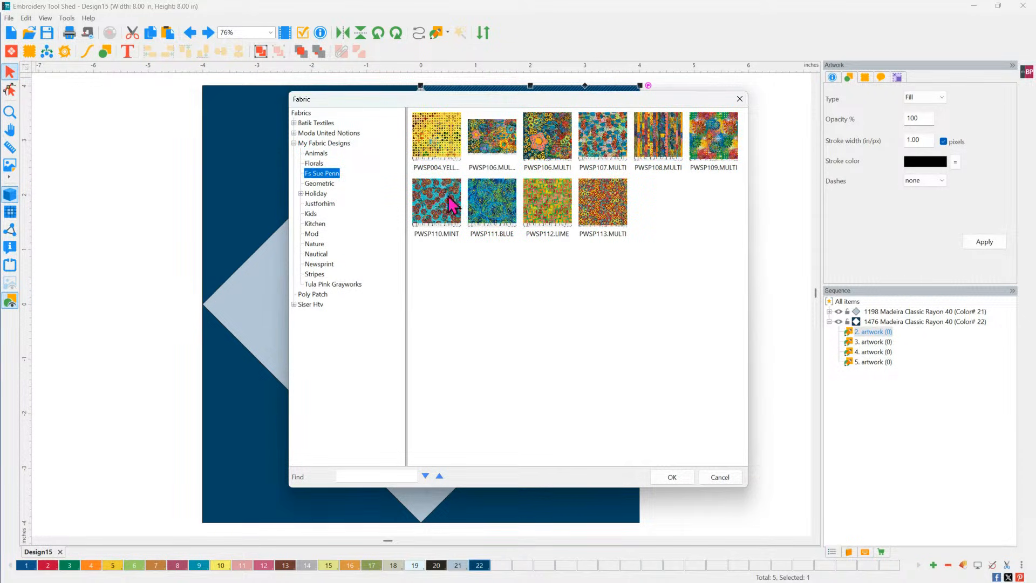
pyautogui.click(503, 226)
pyautogui.click(674, 477)
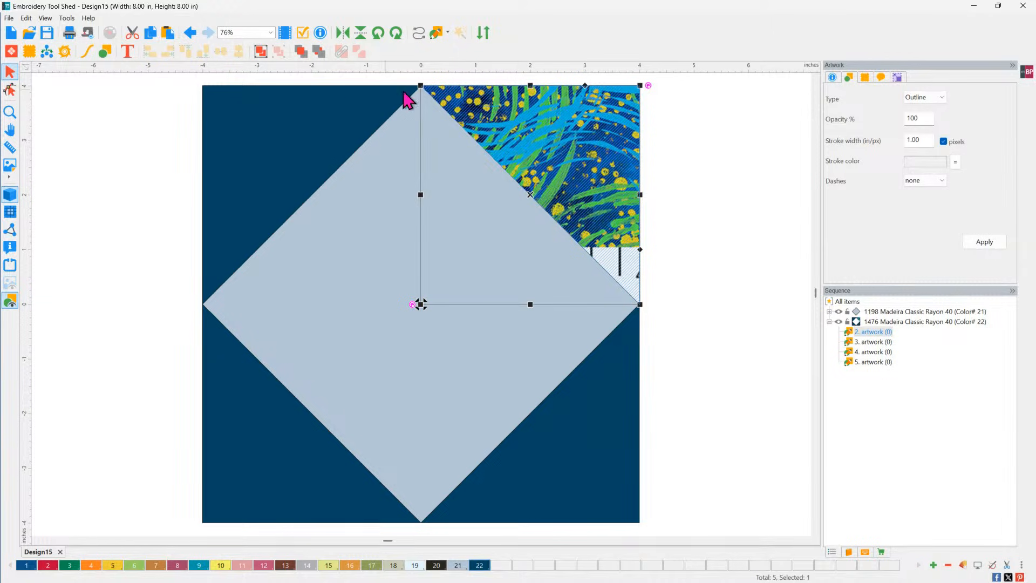
# Fill the three remaining corner triangles with the same PWSP111.BLUE fabric.
pyautogui.click(295, 145)
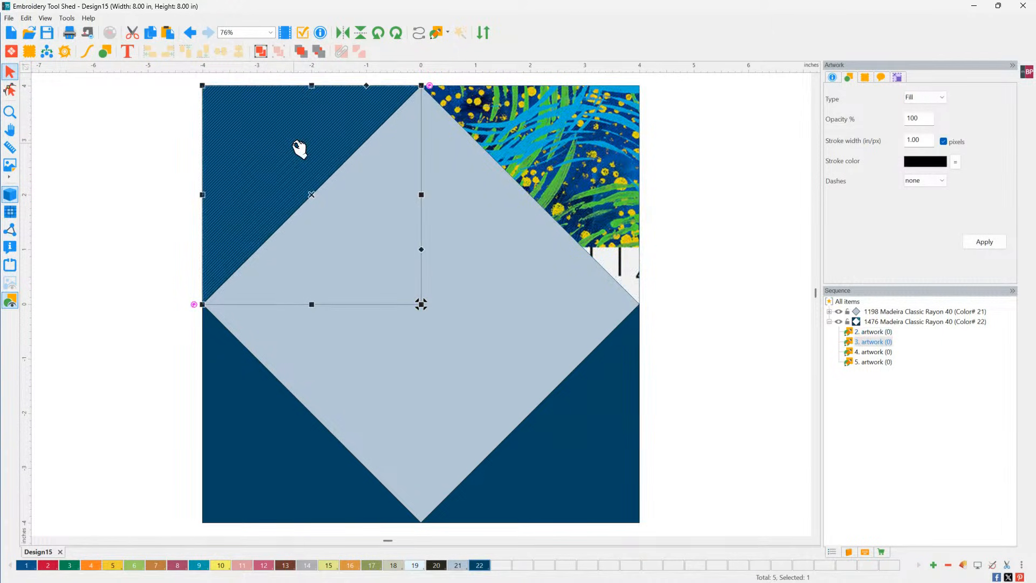
pyautogui.keyDown('ctrl'); pyautogui.click(329, 490); pyautogui.keyUp('ctrl')
pyautogui.keyDown('ctrl'); pyautogui.click(532, 478); pyautogui.keyUp('ctrl')
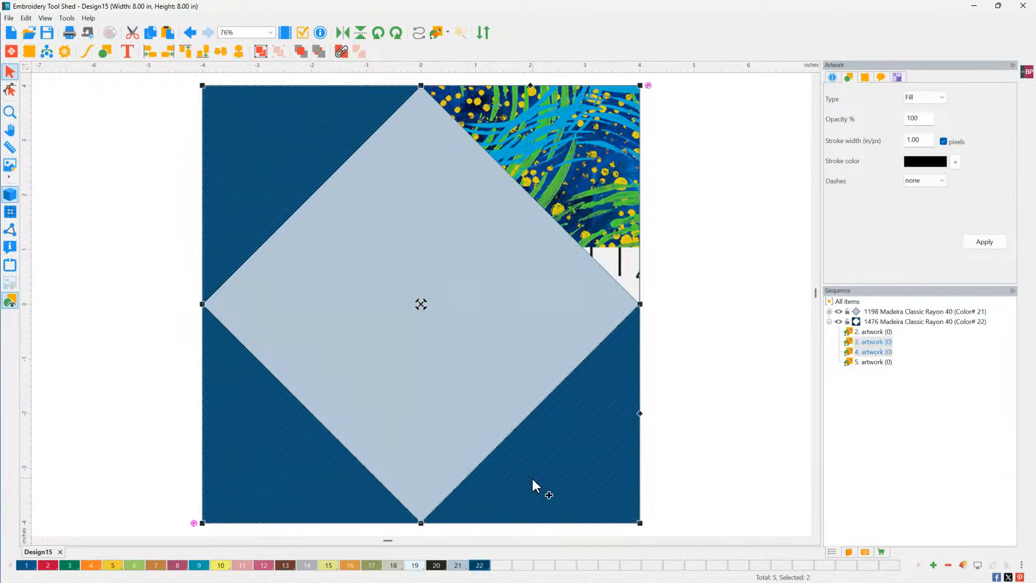
pyautogui.click(31, 51)
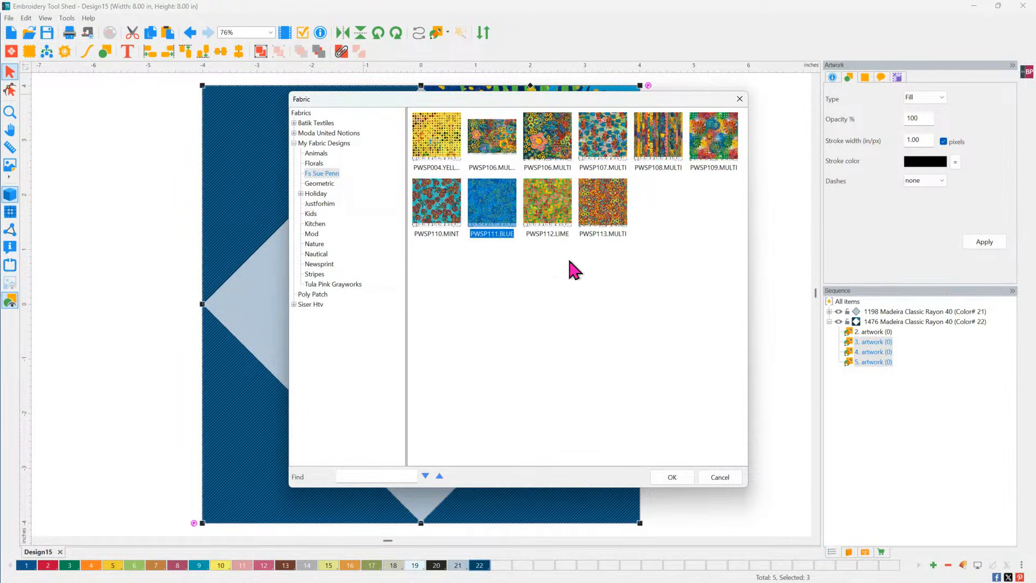
pyautogui.click(672, 477)
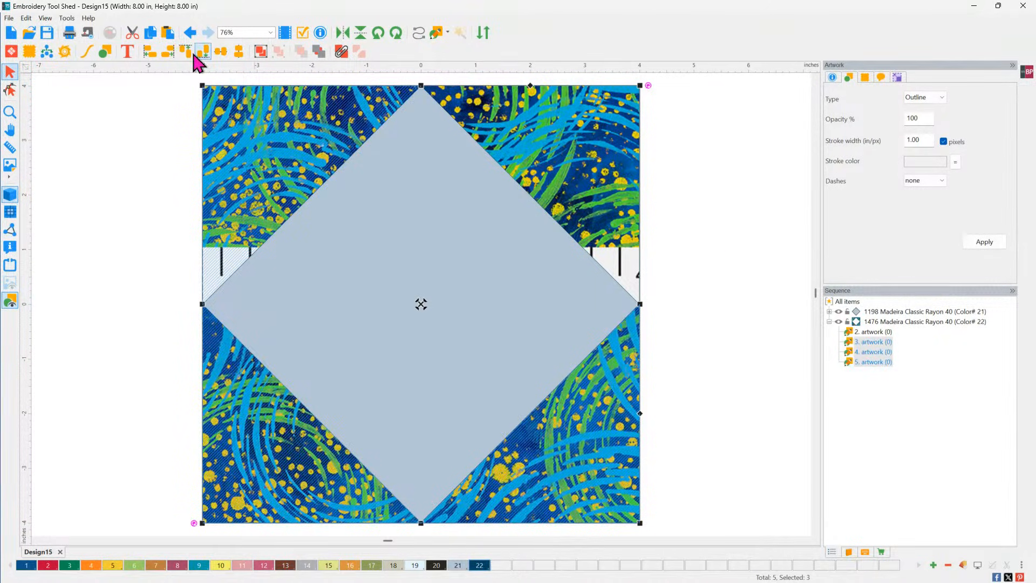
# Replace the fabric of the three selected triangles with the PWMC096 plaid from the Holiday Fs Christmas Cabin collection.
pyautogui.click(30, 51)
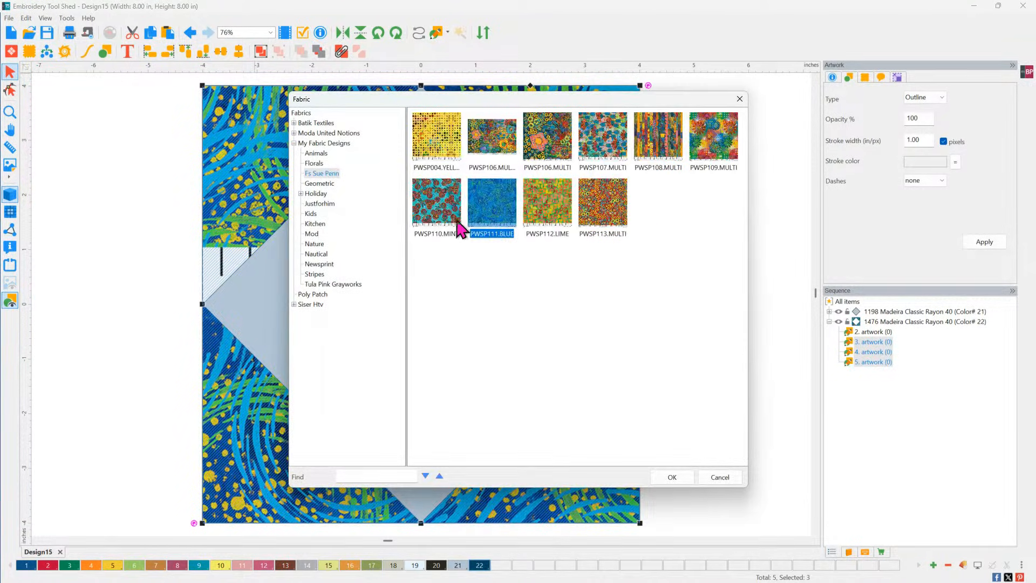
pyautogui.click(301, 193)
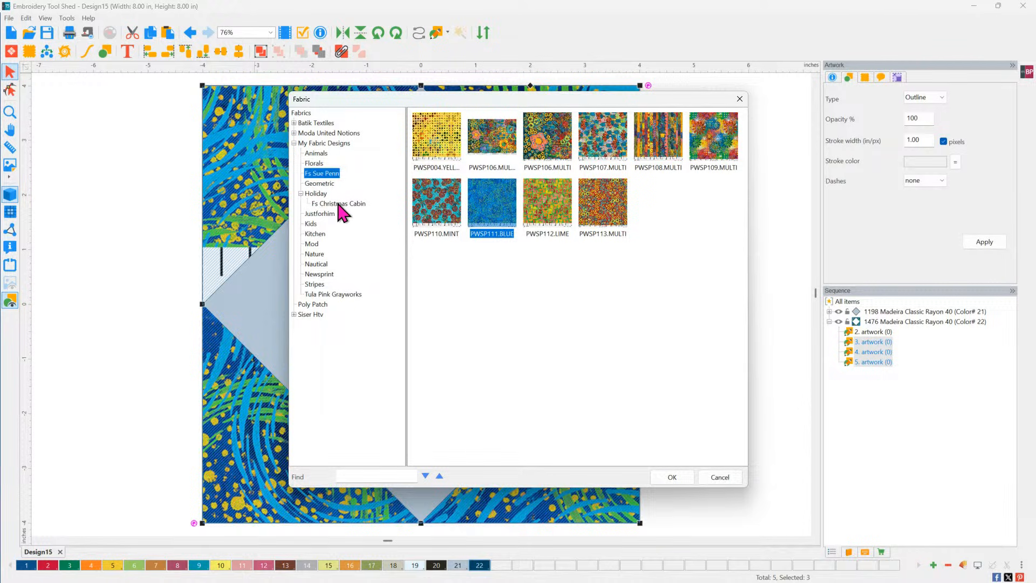
pyautogui.click(341, 205)
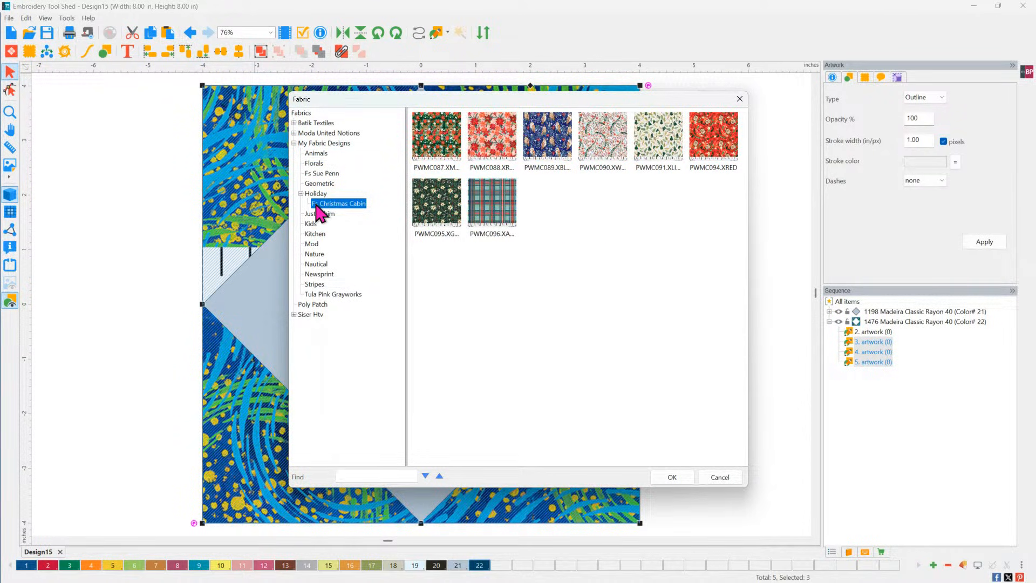
pyautogui.click(508, 212)
pyautogui.click(681, 478)
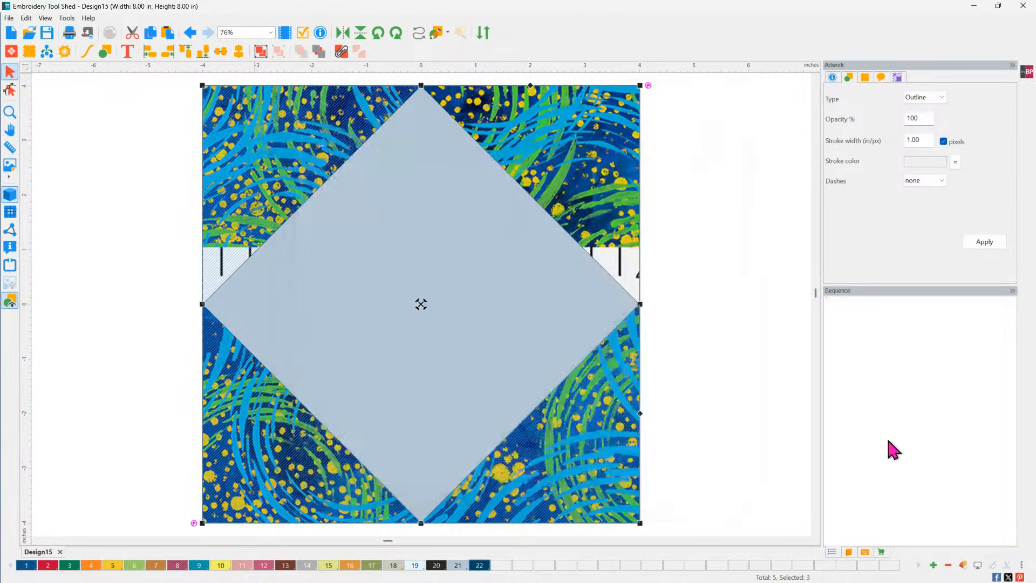
# Apply the Fs Christmas Cabin PWMC096 plaid to the upper right triangle and clear the selection.
pyautogui.click(609, 179)
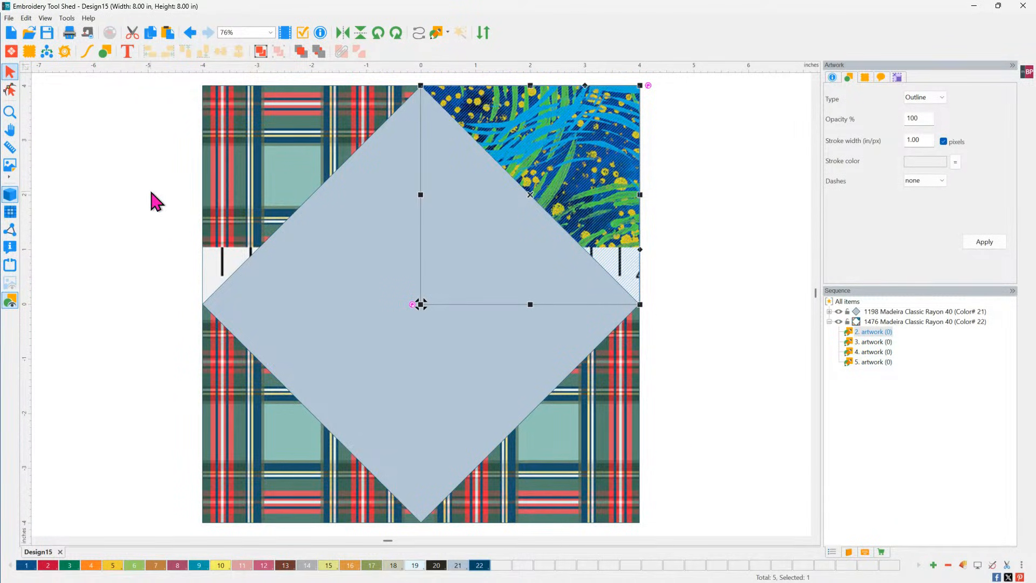
pyautogui.click(29, 51)
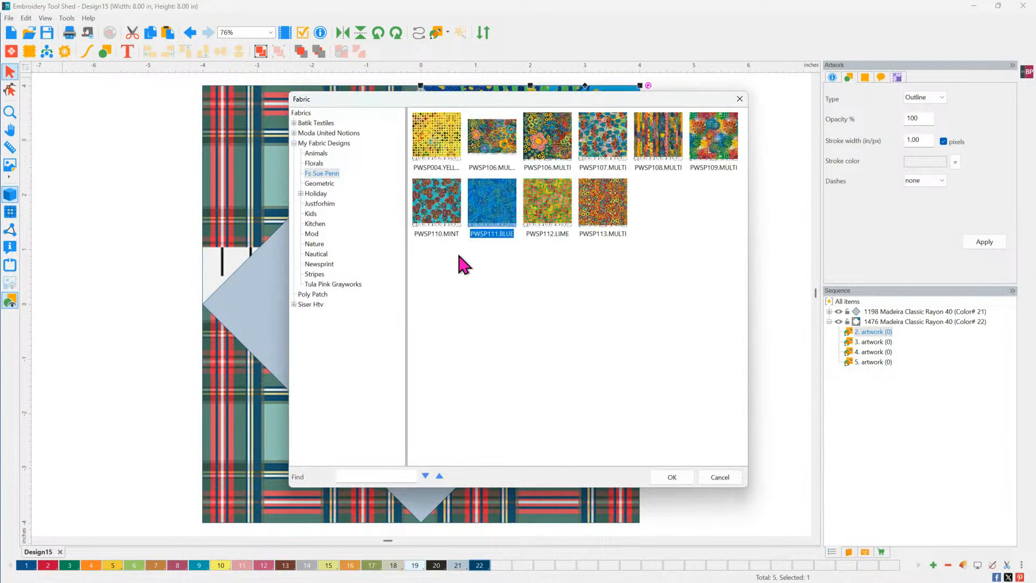
pyautogui.click(301, 194)
pyautogui.click(335, 204)
pyautogui.click(485, 219)
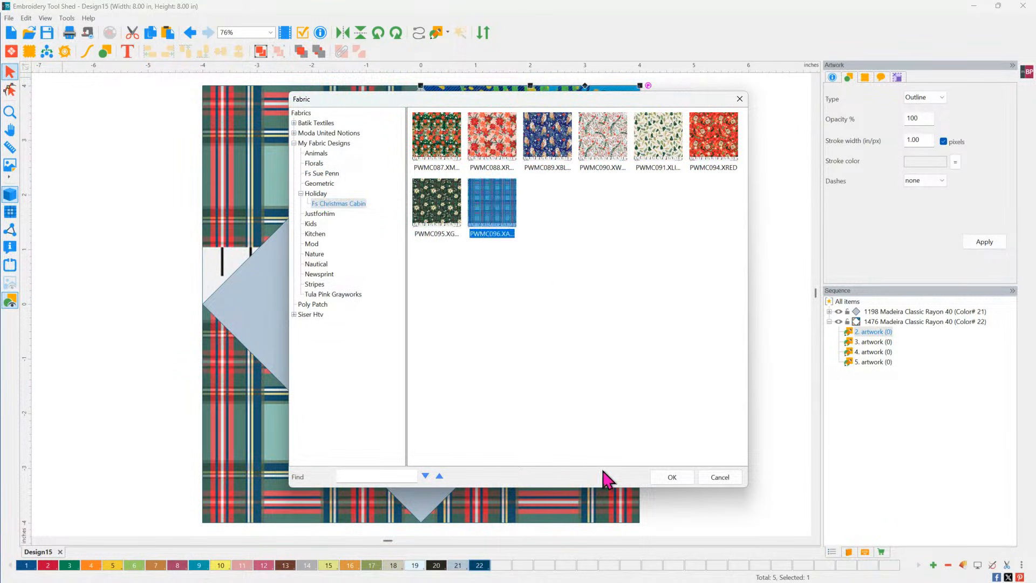
pyautogui.click(672, 478)
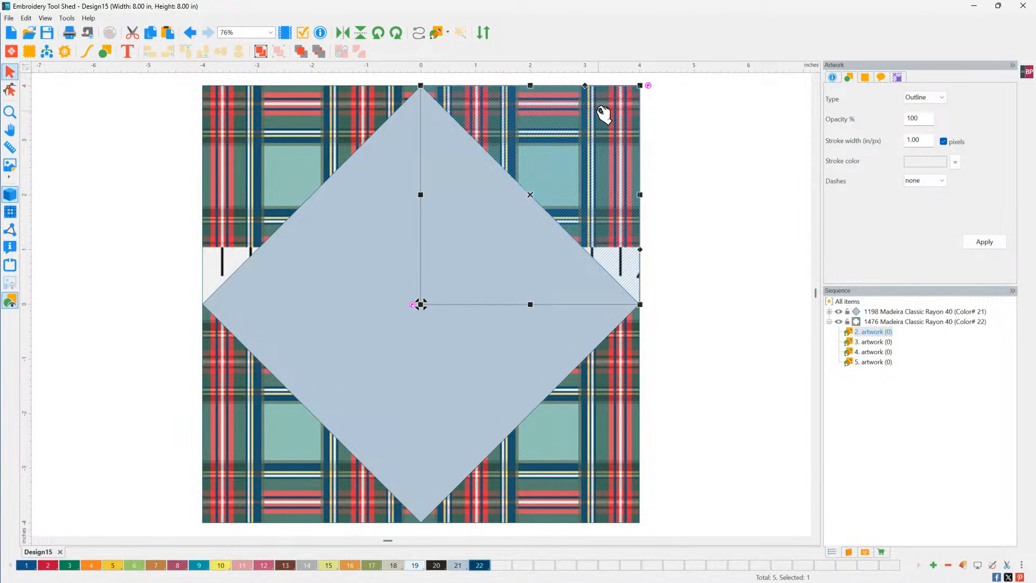
pyautogui.click(742, 164)
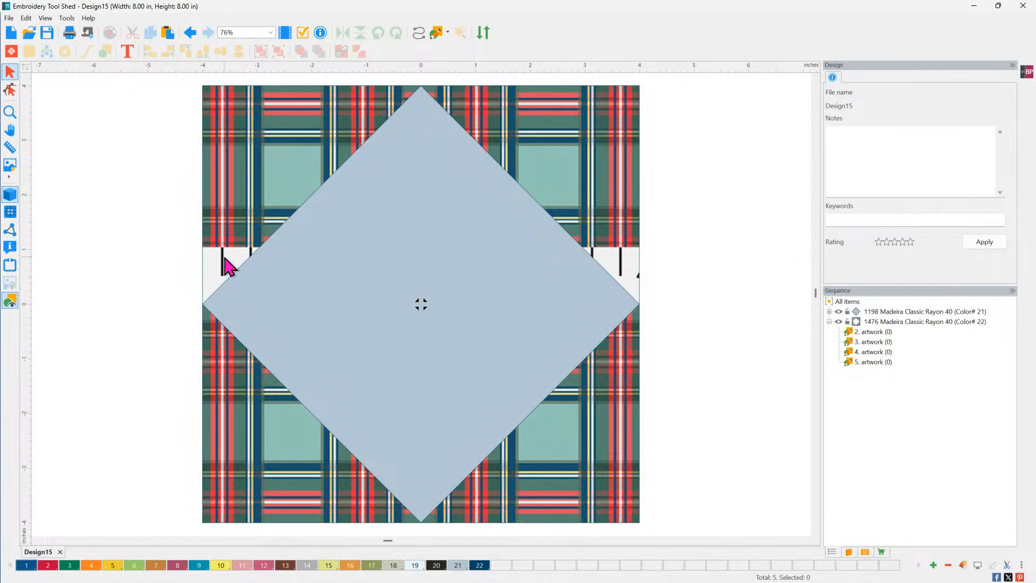
# Shift the plaid on the upper right triangle with a fabric Y offset of 1.50 in.
pyautogui.click(548, 148)
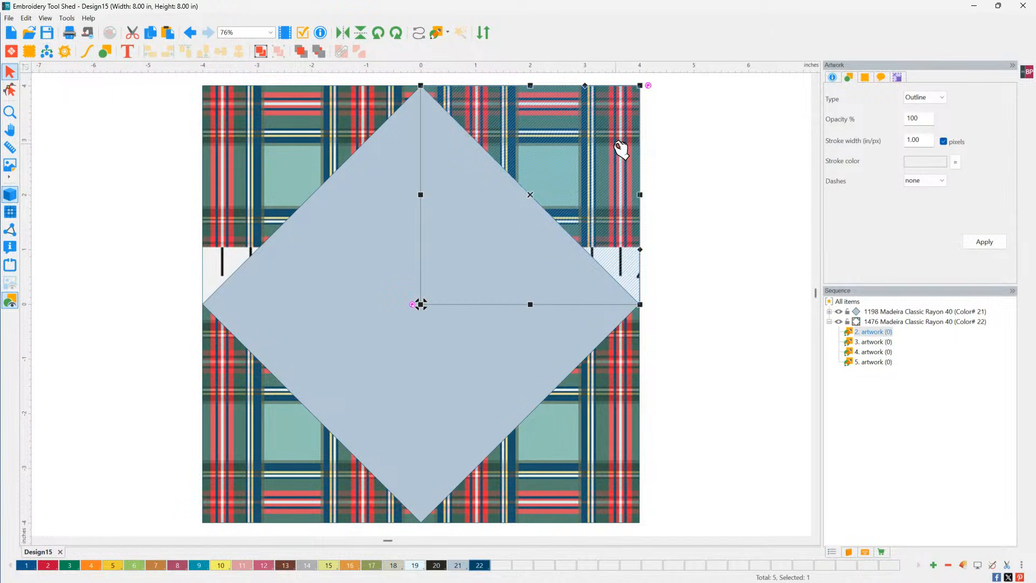
pyautogui.click(864, 77)
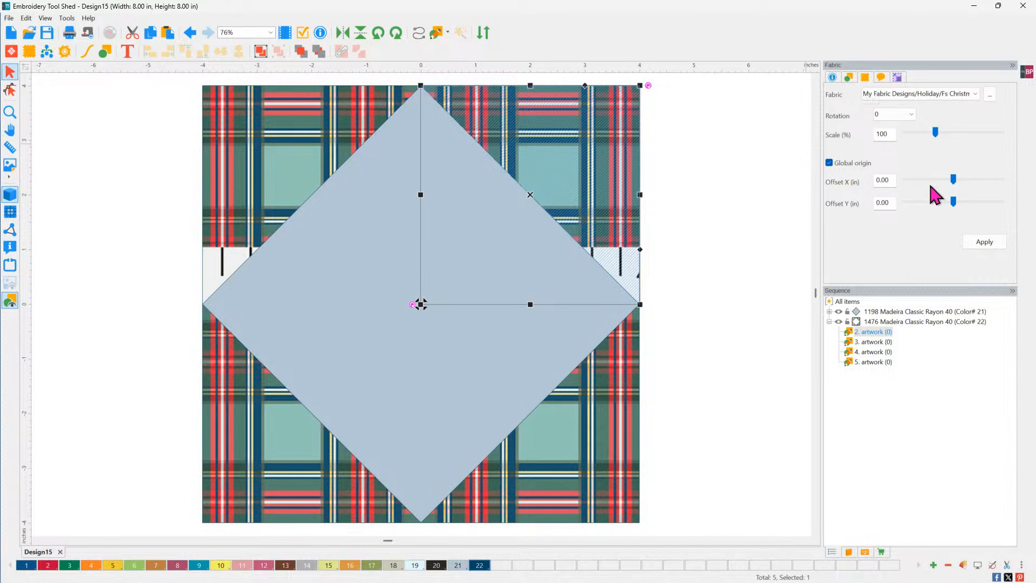
pyautogui.click(956, 209)
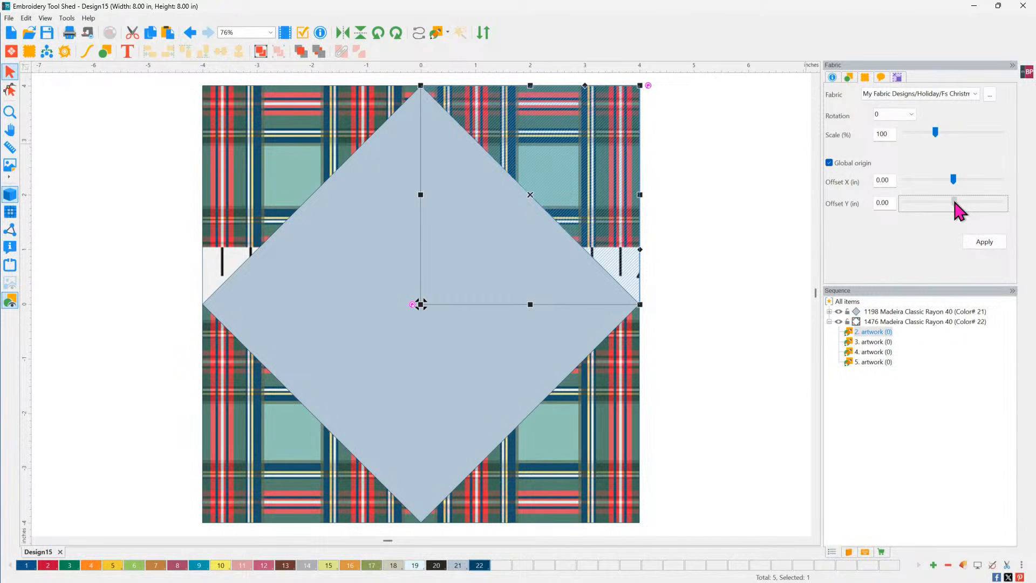
pyautogui.moveTo(955, 204); pyautogui.dragTo(959, 204)
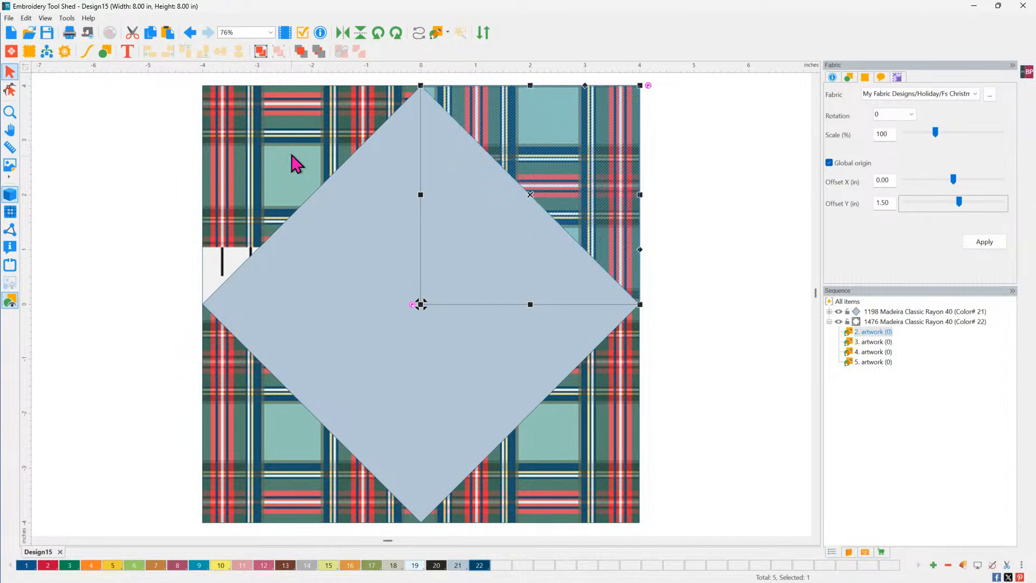
# Shift the plaid on the upper left triangle with a fabric Y offset of 1.50 in and clear the selection.
pyautogui.click(296, 163)
pyautogui.click(955, 205)
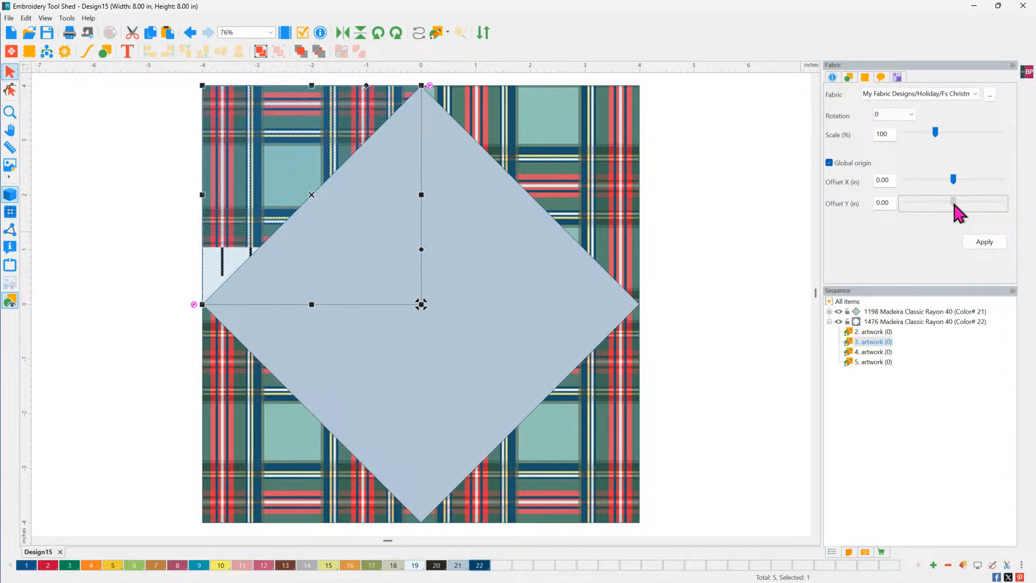
pyautogui.moveTo(955, 205); pyautogui.dragTo(960, 204)
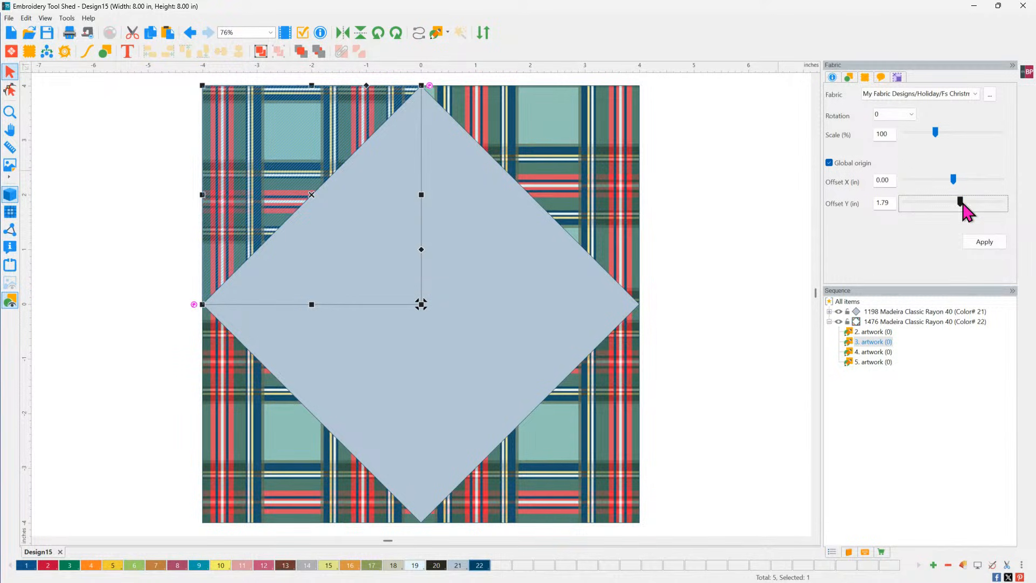
pyautogui.moveTo(962, 203); pyautogui.dragTo(961, 203)
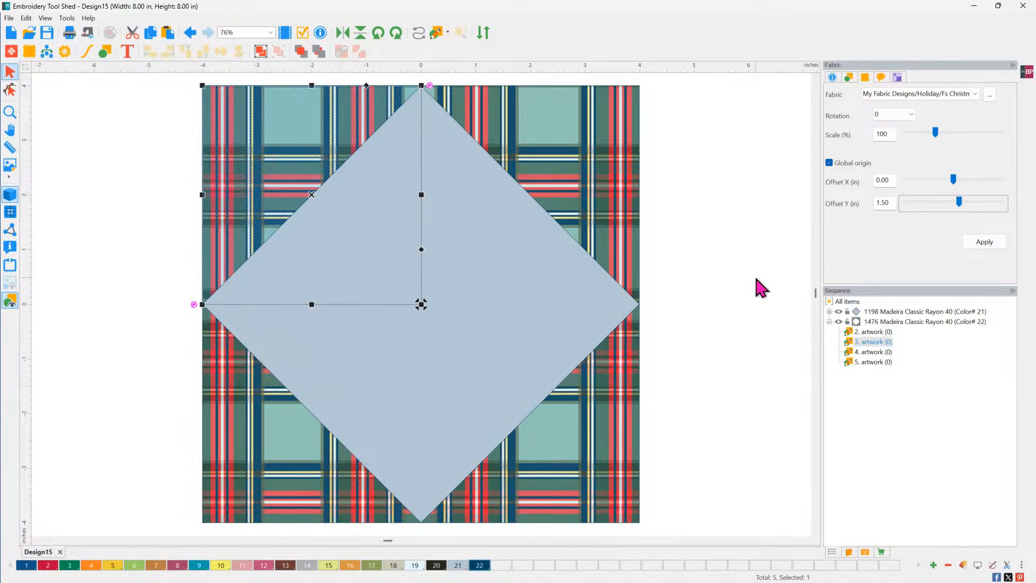
pyautogui.click(668, 142)
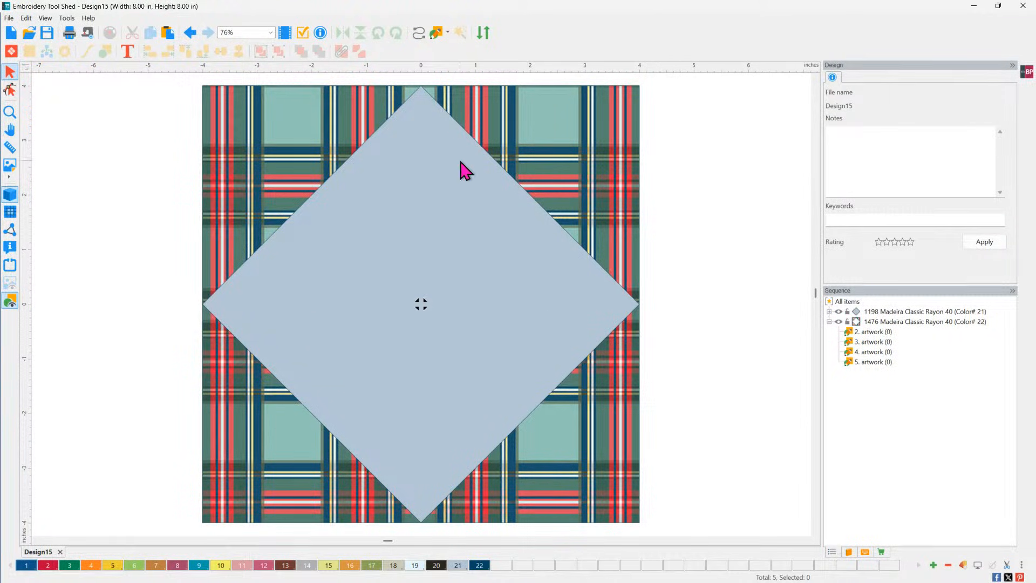
# Fill the centre diamond with the blue PWMC089 owl fabric from the Fs Christmas Cabin collection.
pyautogui.click(488, 339)
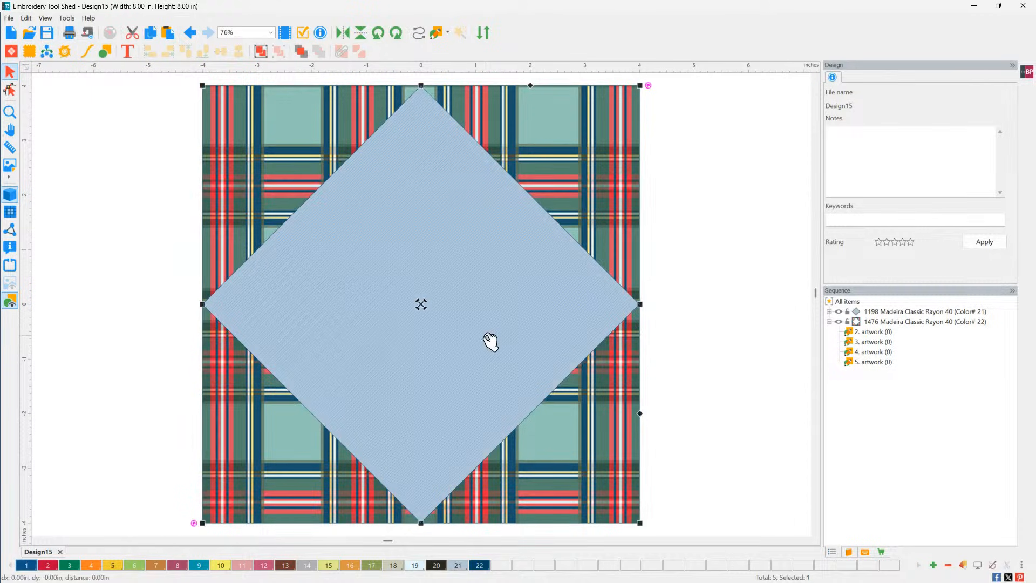
pyautogui.click(31, 54)
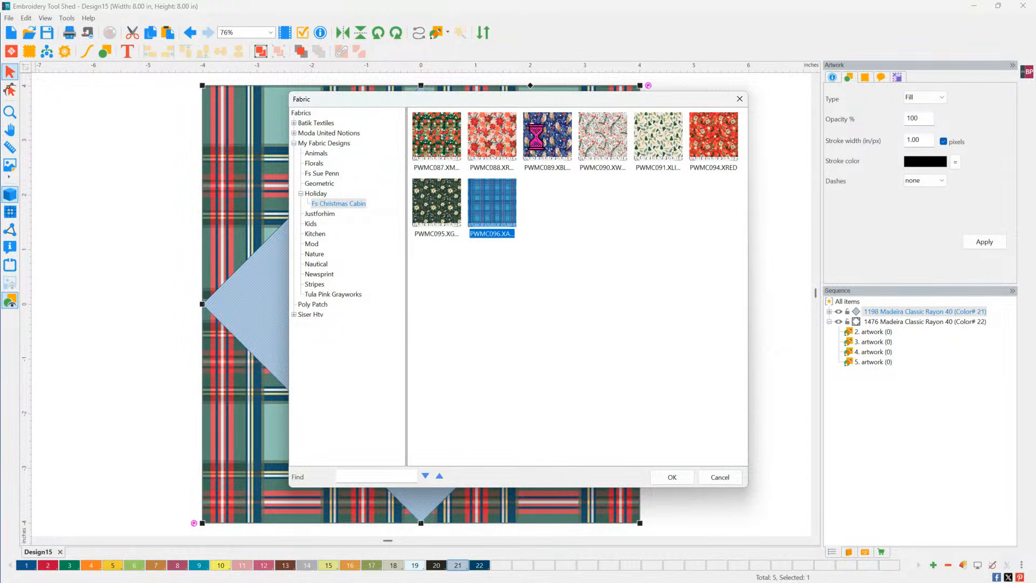
pyautogui.click(537, 143)
pyautogui.click(672, 478)
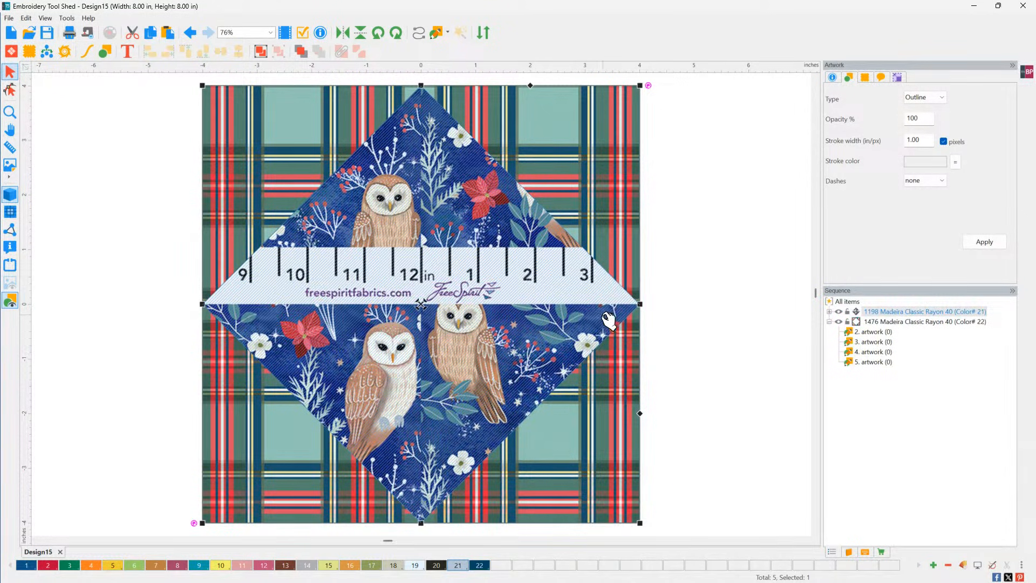
# Shift the owl fabric on the centre diamond with a fabric Y offset of 5.26 in.
pyautogui.click(865, 78)
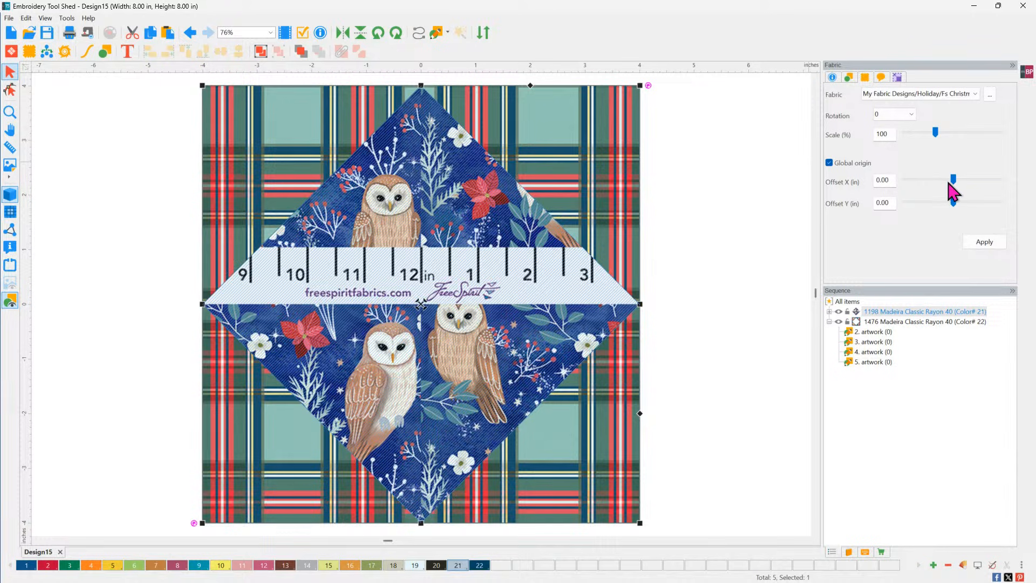
pyautogui.moveTo(959, 207); pyautogui.dragTo(968, 208)
pyautogui.moveTo(966, 198); pyautogui.dragTo(974, 200)
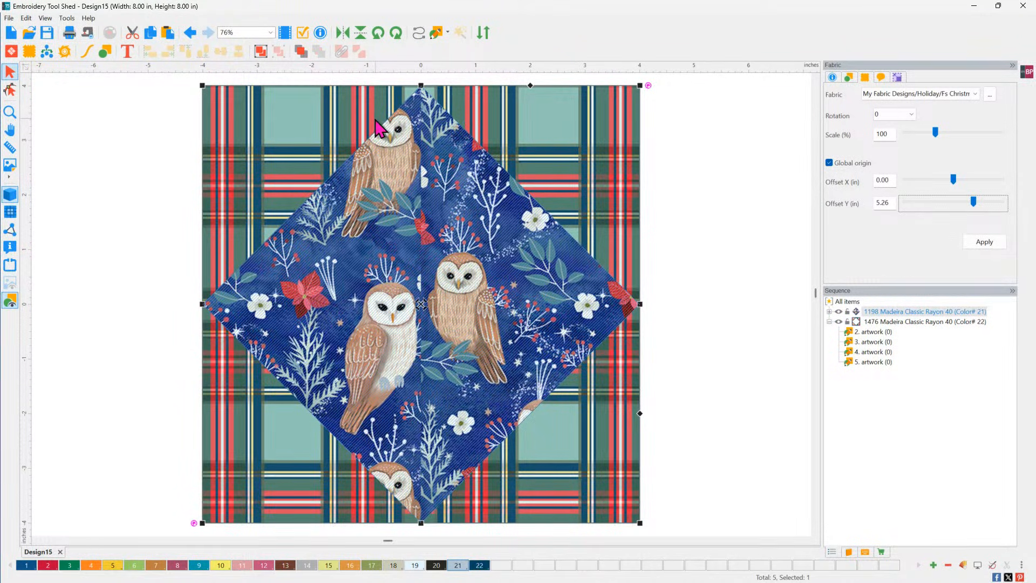
pyautogui.click(47, 52)
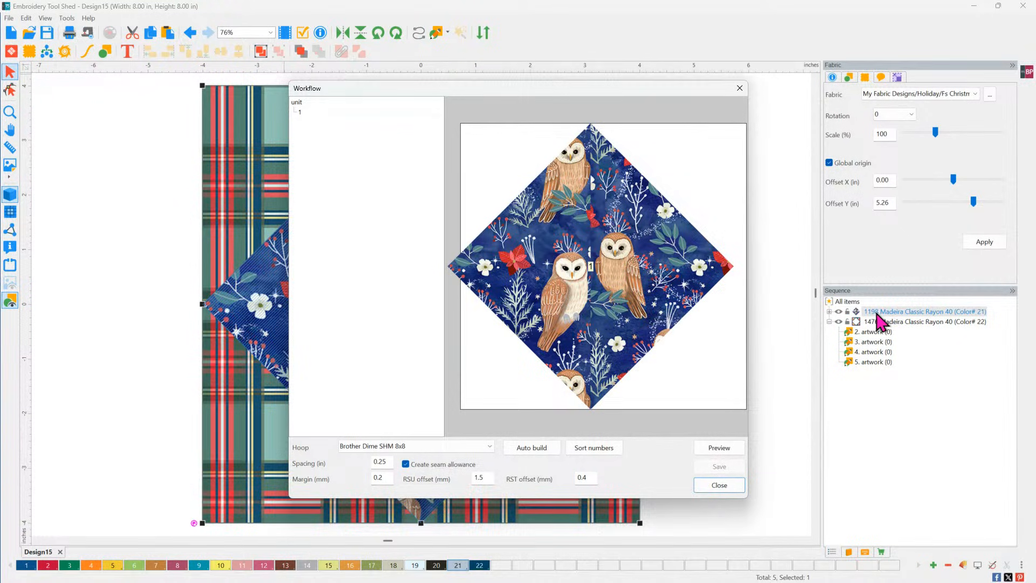
pyautogui.click(789, 298)
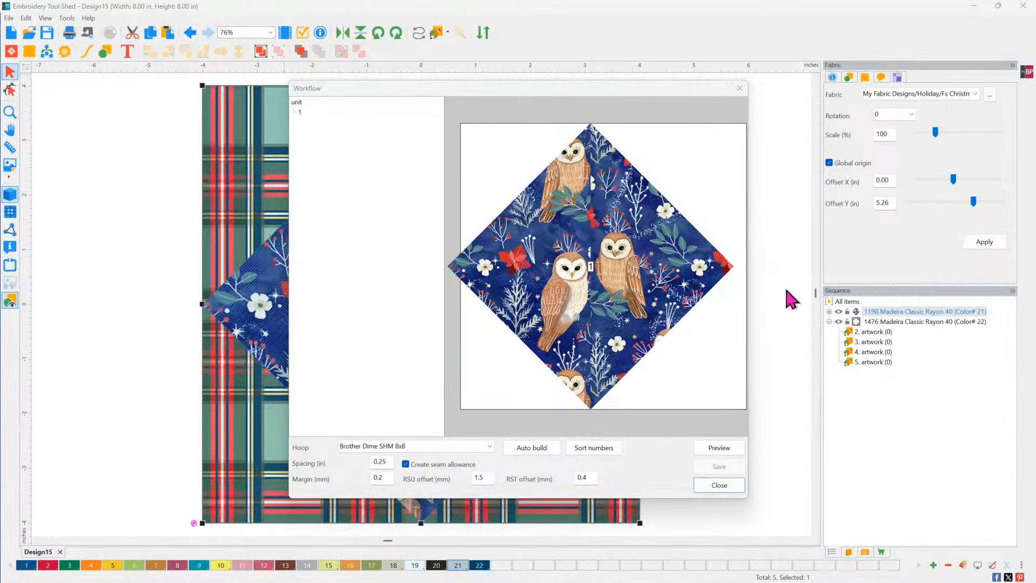
pyautogui.click(719, 486)
# Select all the block's pieces, open the Workflow for them and set the hoop to Brother Dime SHM 9.5x9.5.
pyautogui.click(857, 302)
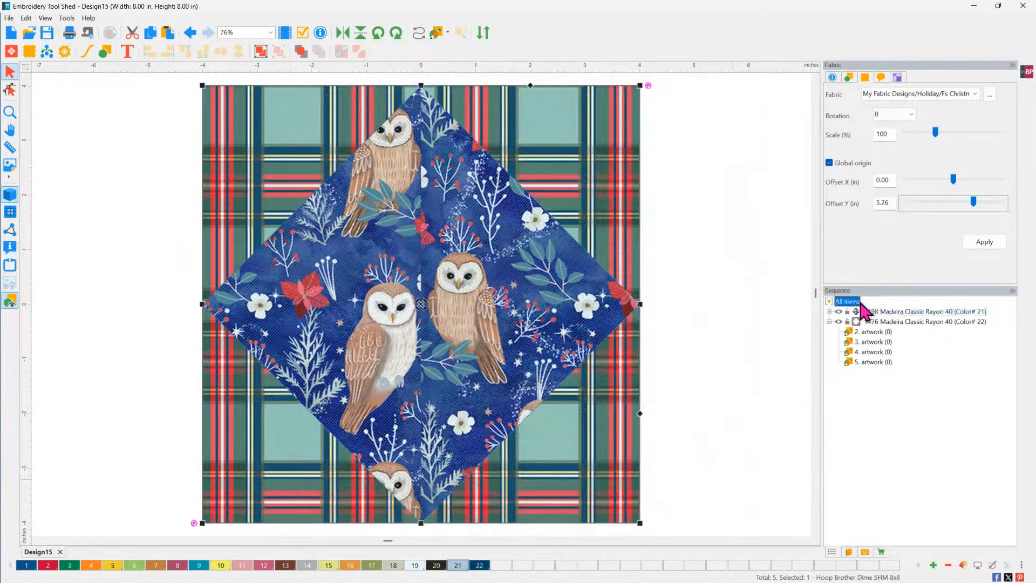
pyautogui.click(46, 52)
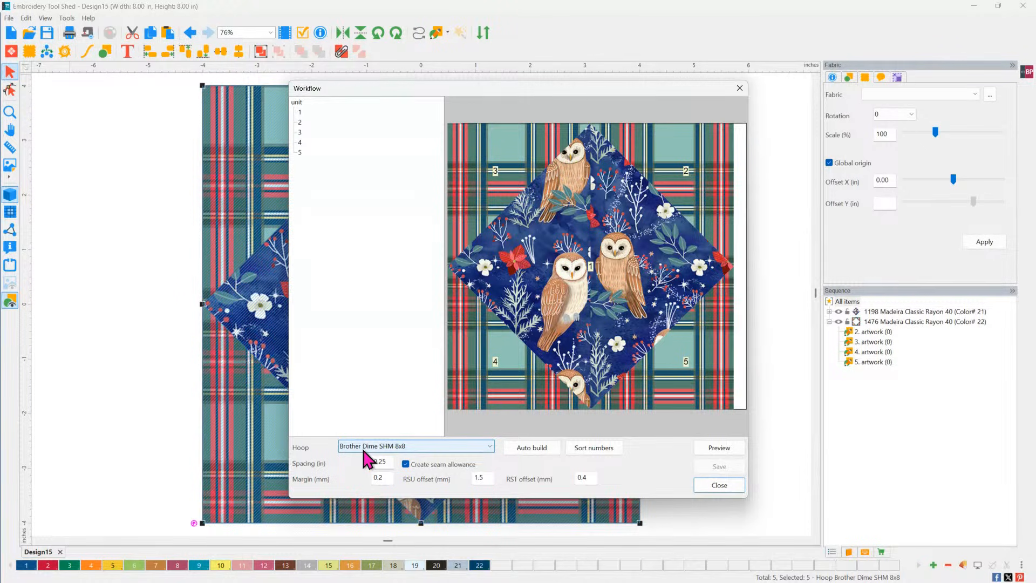
pyautogui.click(480, 448)
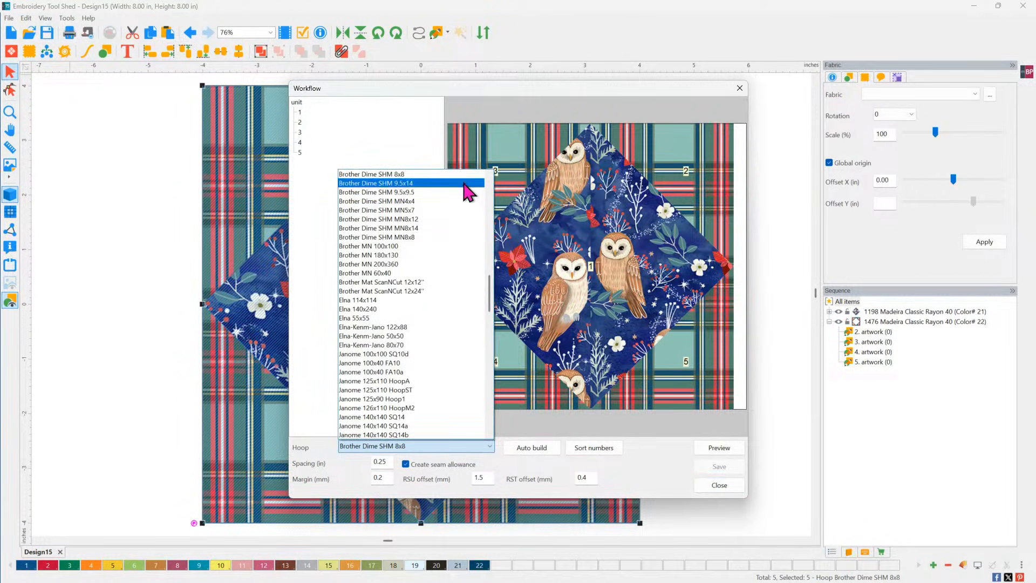
pyautogui.click(465, 193)
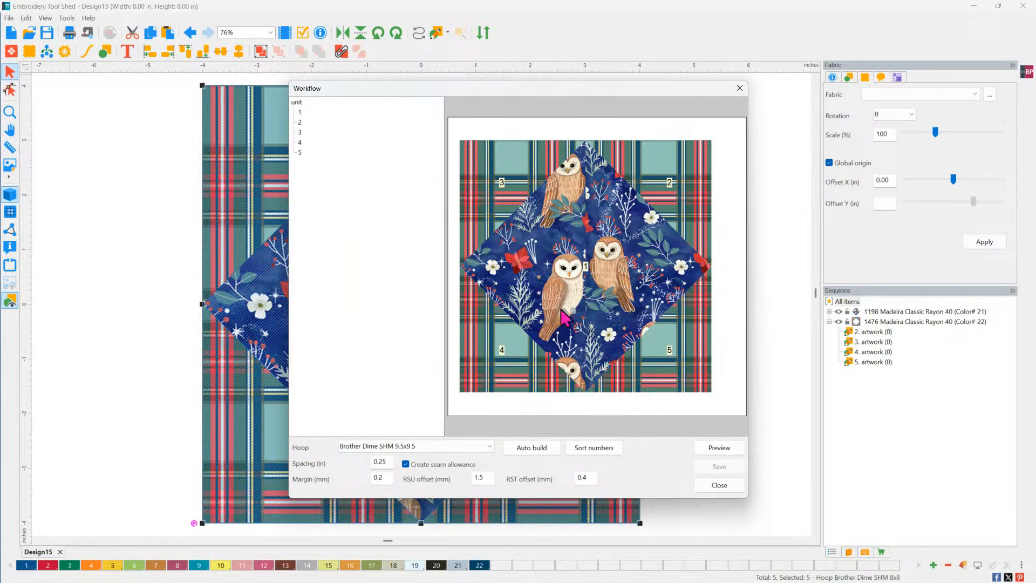
# Auto build the piecing order and check pieces 1 to 4 in the unit sequence.
pyautogui.click(534, 448)
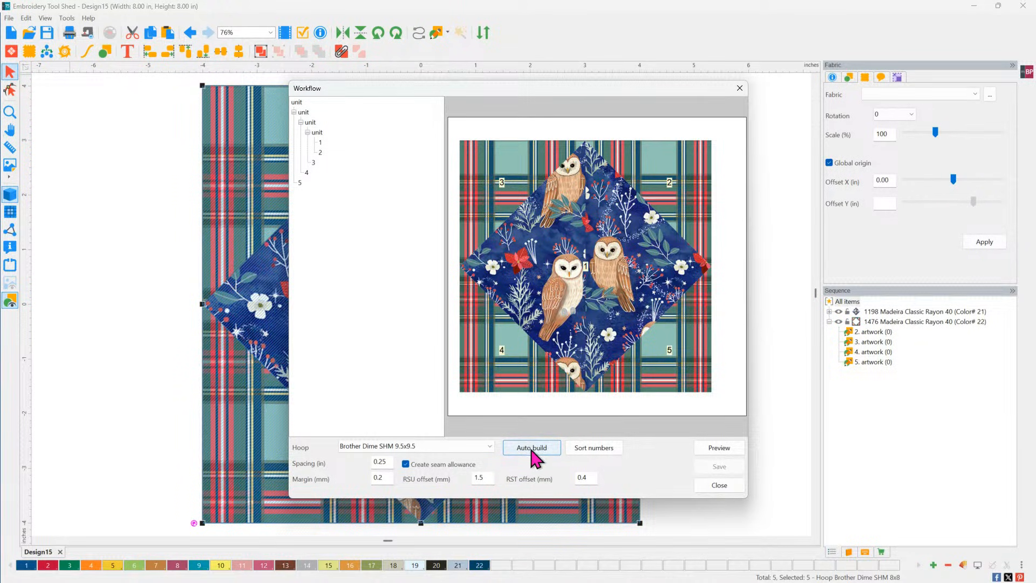
pyautogui.click(533, 449)
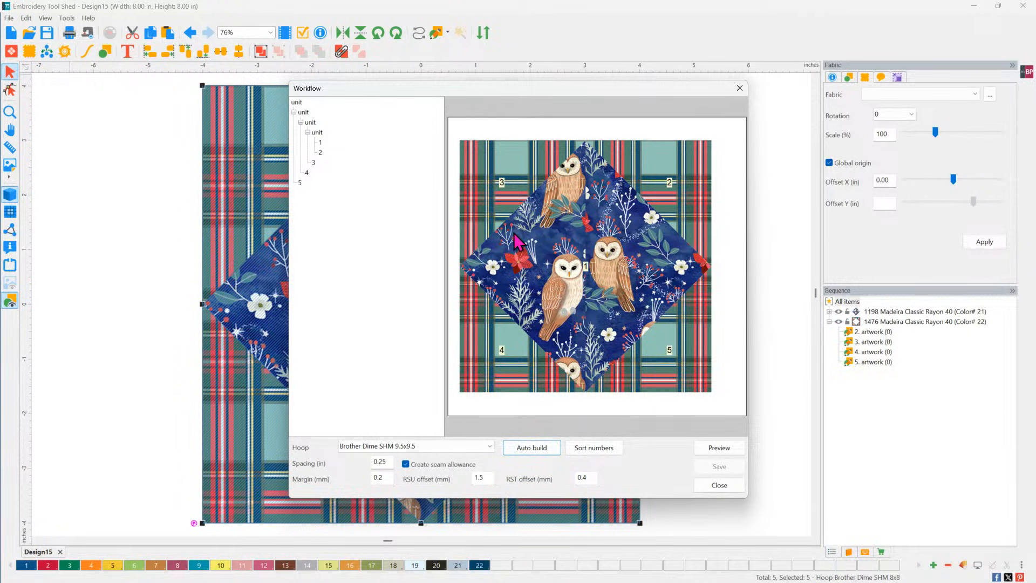
pyautogui.click(320, 142)
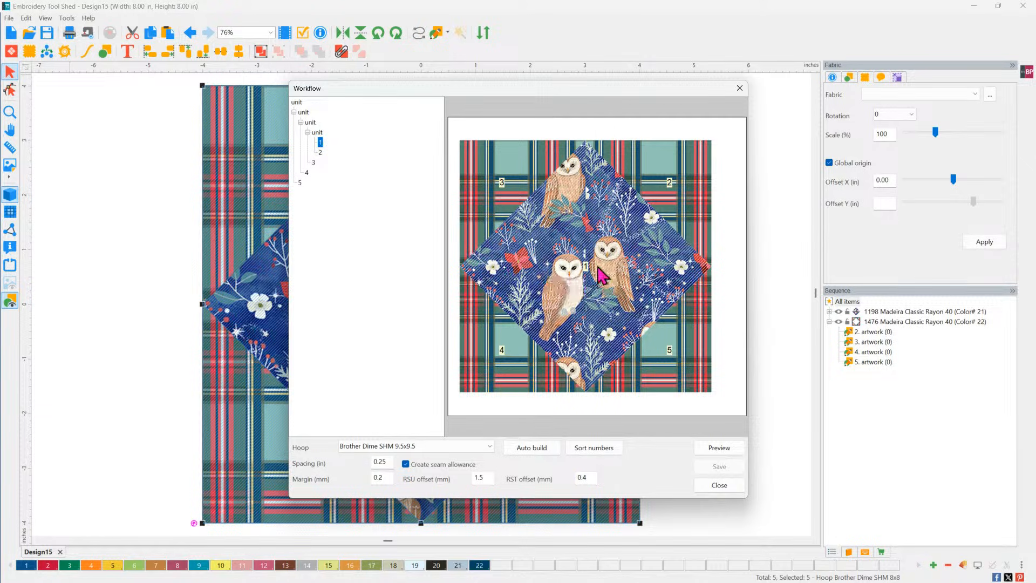
pyautogui.click(320, 153)
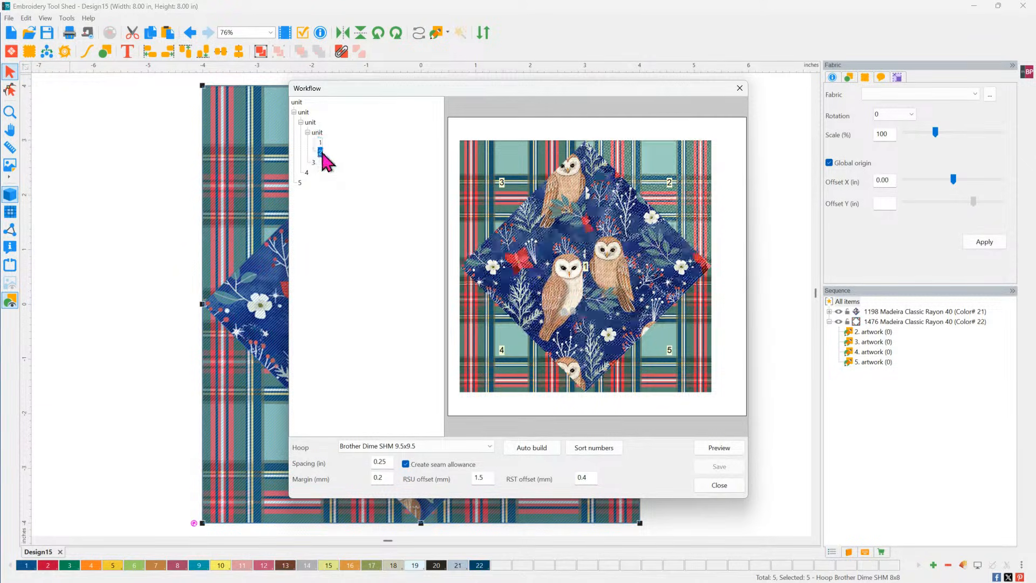
pyautogui.click(314, 162)
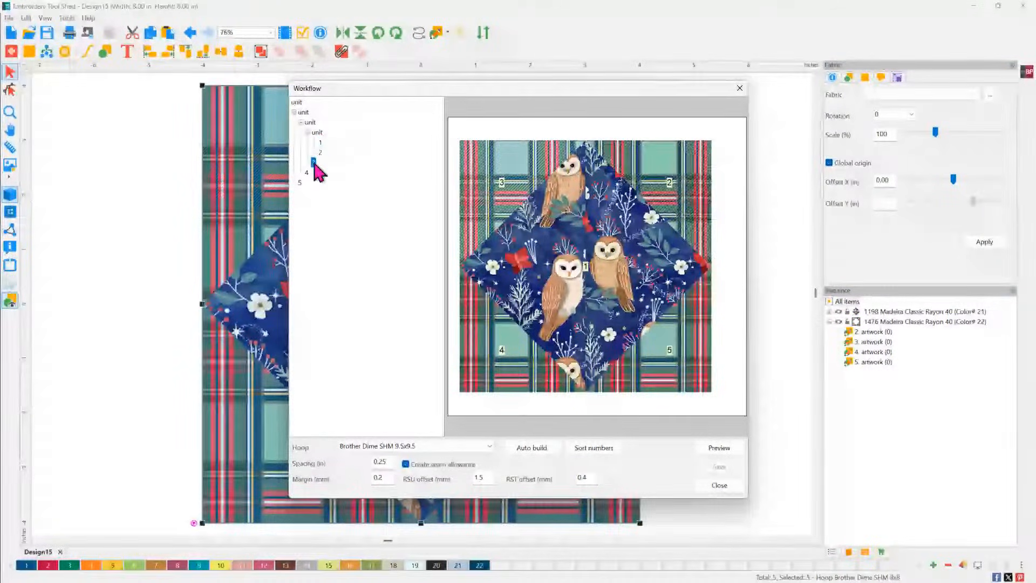
pyautogui.click(306, 172)
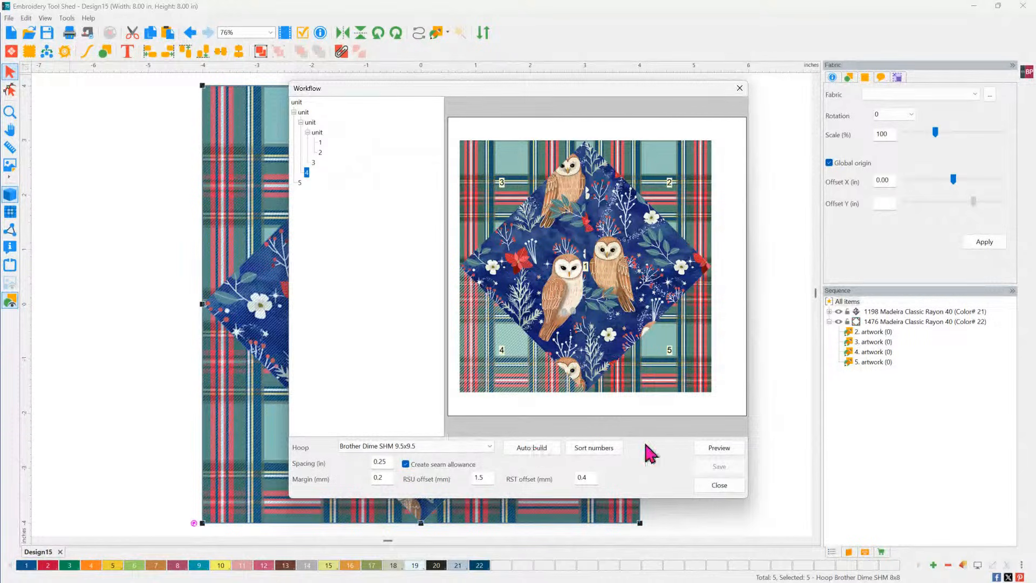
# Preview the stitch output and start saving it to the Cyber Monday folder under the name "Diamond in a square".
pyautogui.click(721, 450)
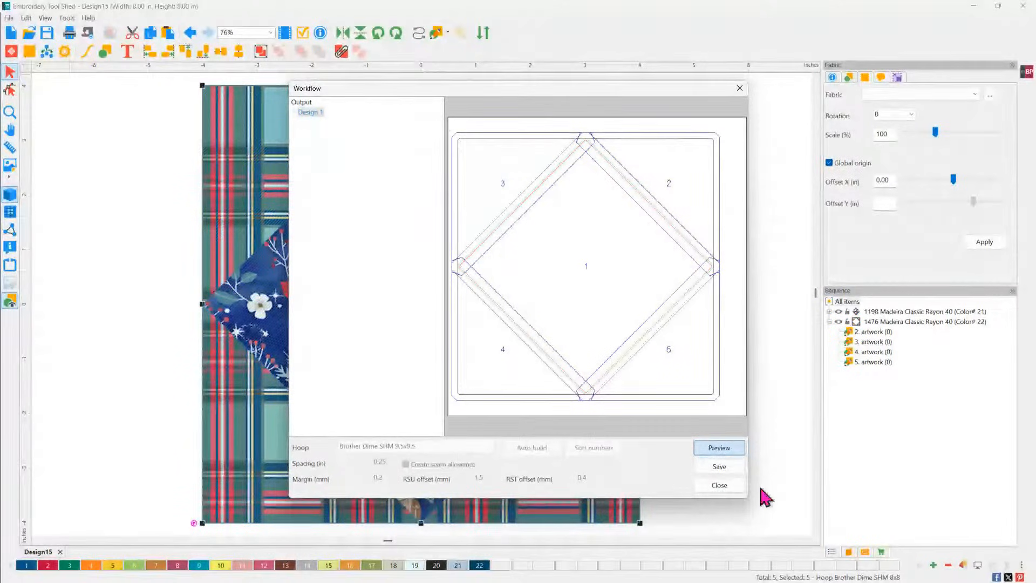
pyautogui.click(737, 467)
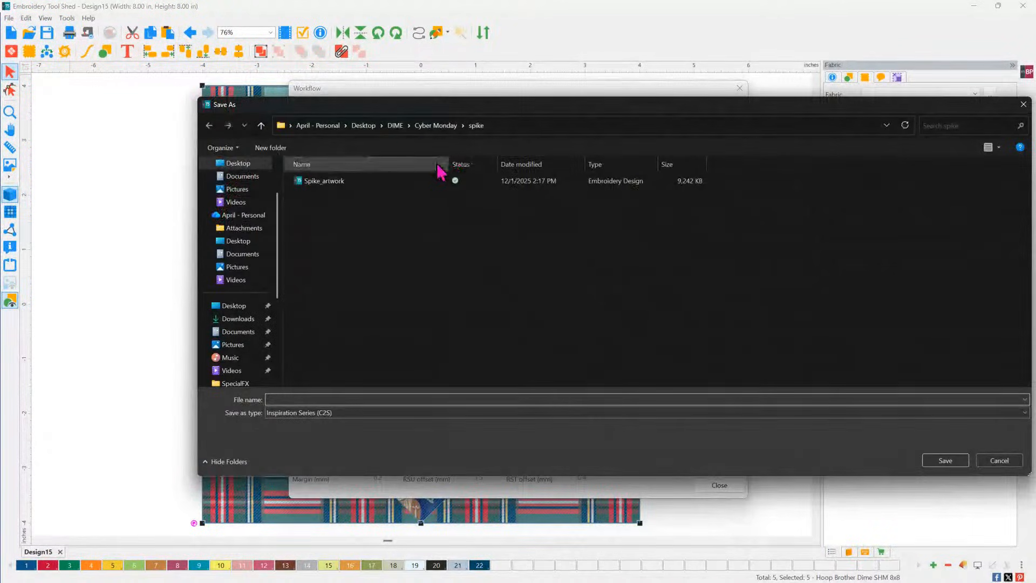
pyautogui.click(429, 127)
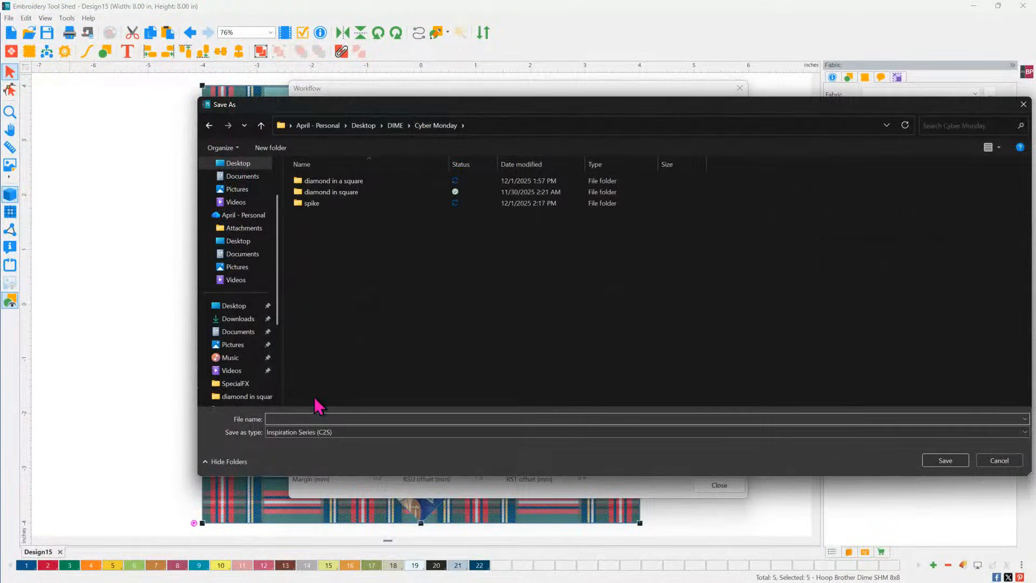
pyautogui.click(300, 420)
pyautogui.write('D')
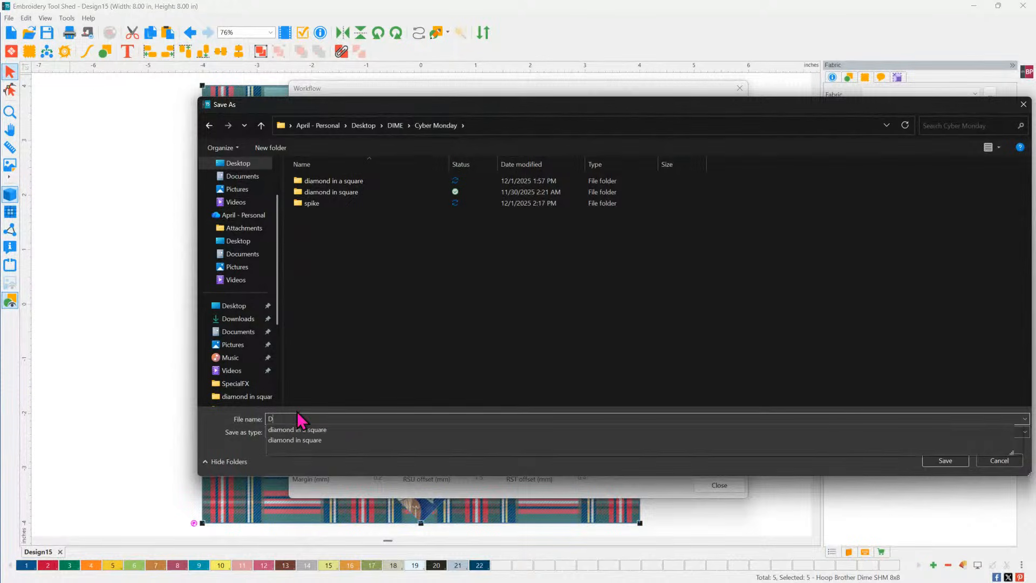
pyautogui.write('iamond in a square')
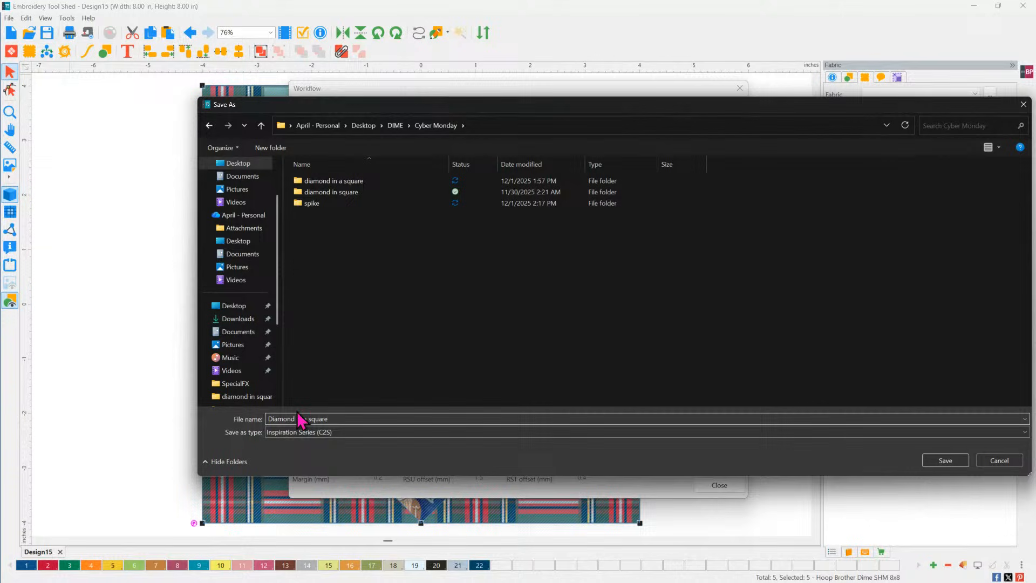
# Save the output in Baby Lock/Brother/Bernina (PES v9) format, overwriting the existing designs and declining to retry the PDF.
pyautogui.click(324, 433)
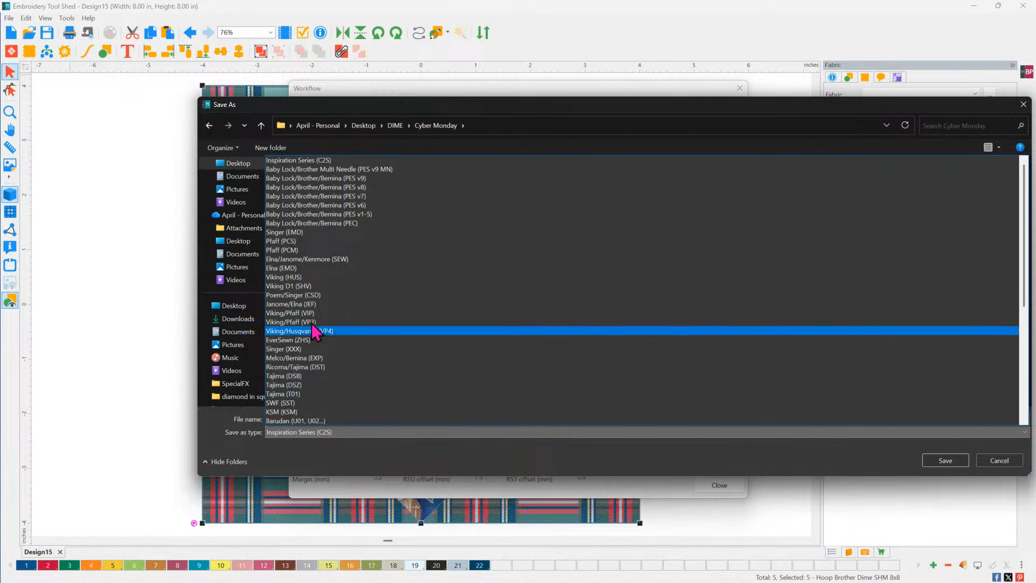
pyautogui.click(341, 178)
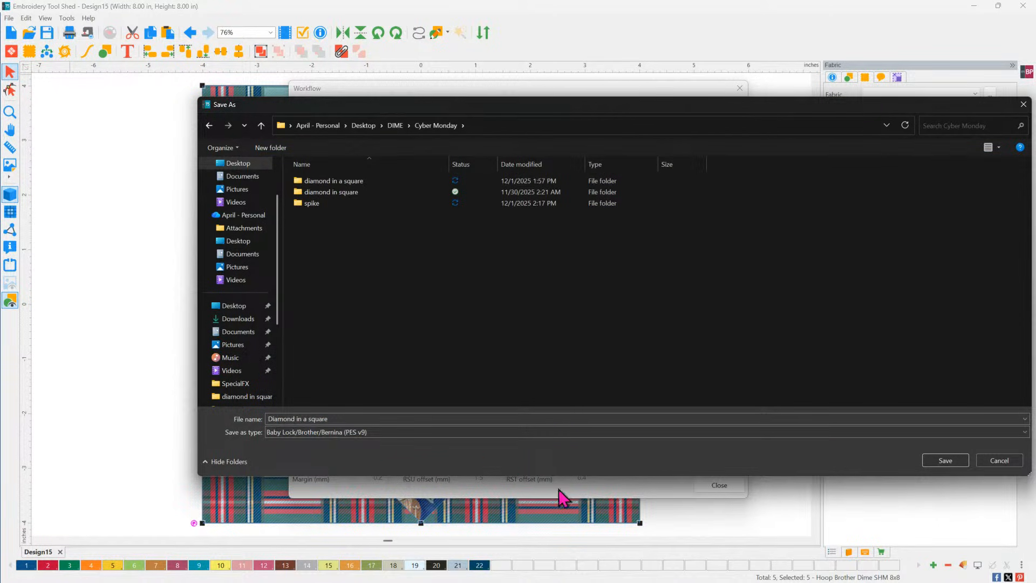
pyautogui.click(946, 460)
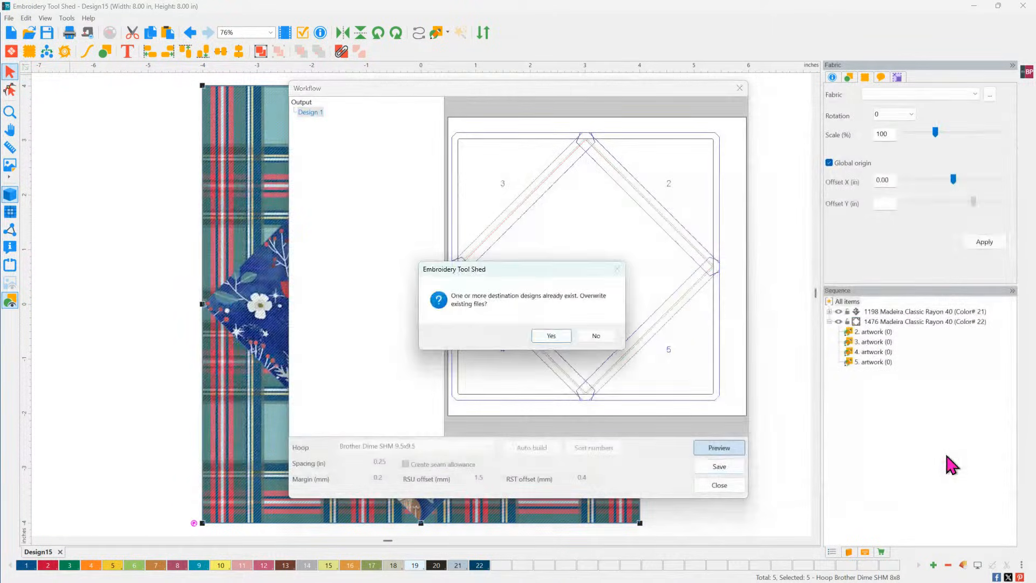
pyautogui.click(552, 336)
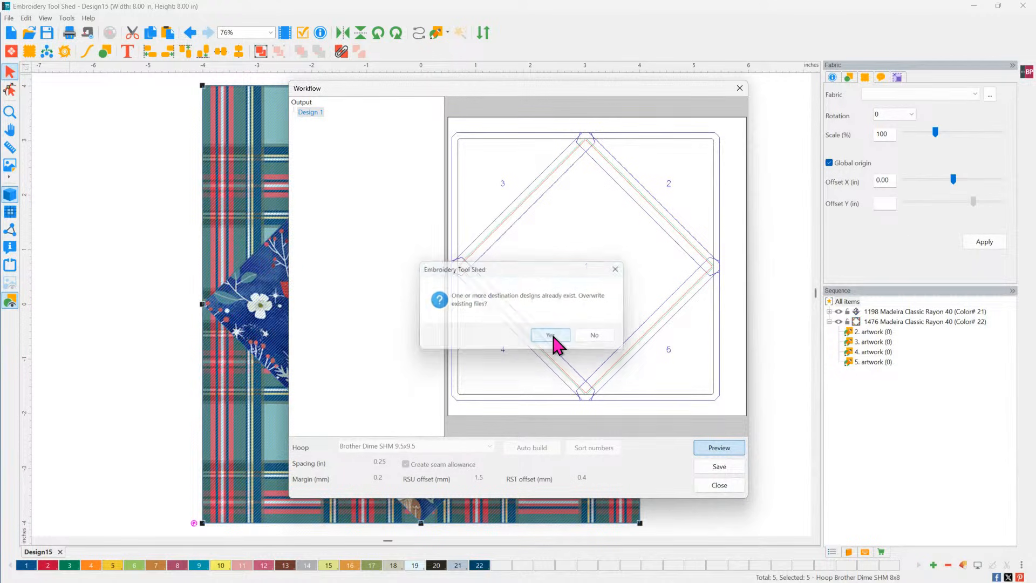
pyautogui.click(555, 339)
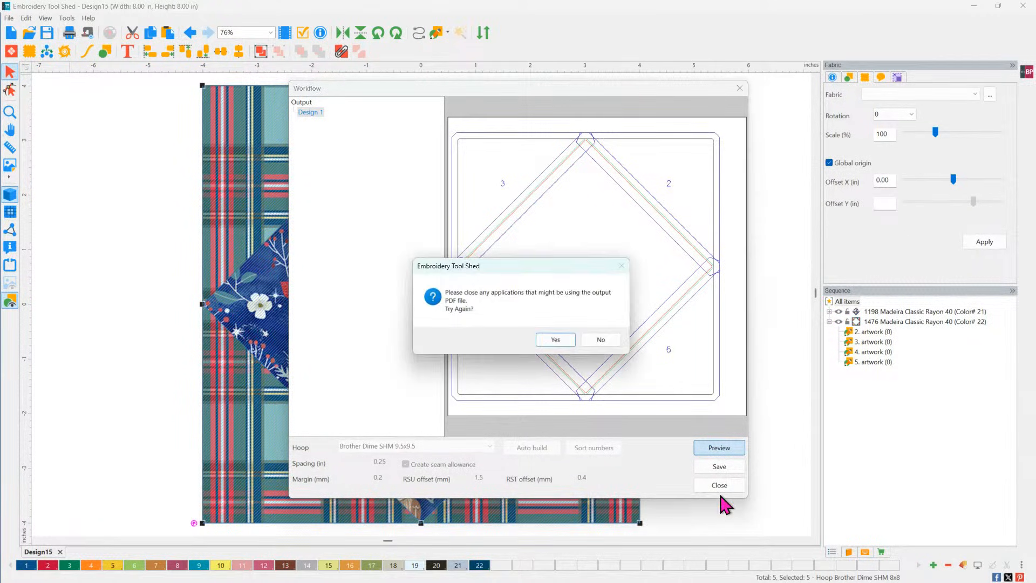
pyautogui.click(607, 340)
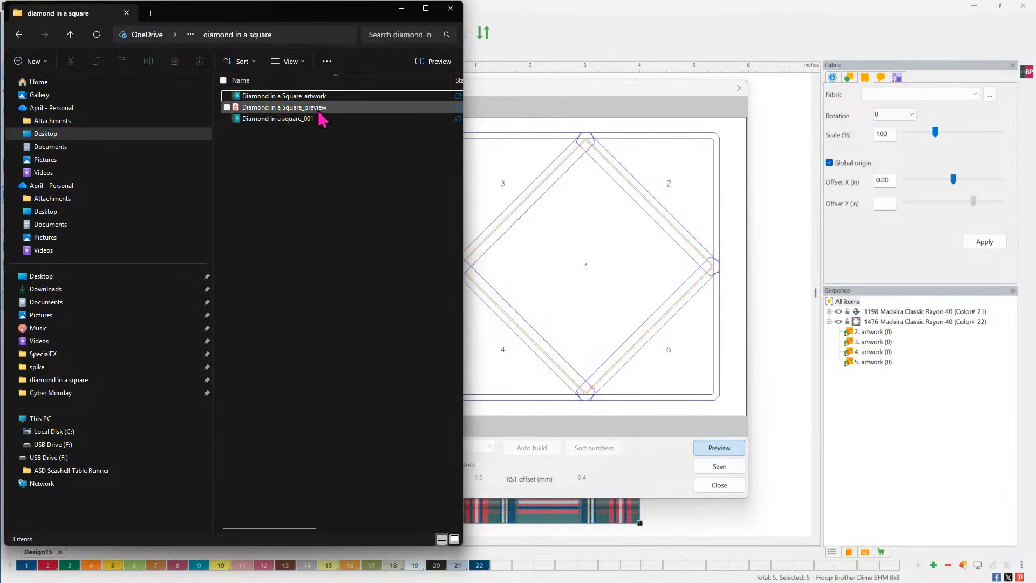
# Open the Diamond in a square_001 design from the diamond in a square folder and close the Workflow dialog.
pyautogui.click(282, 120)
pyautogui.doubleClick(282, 120)
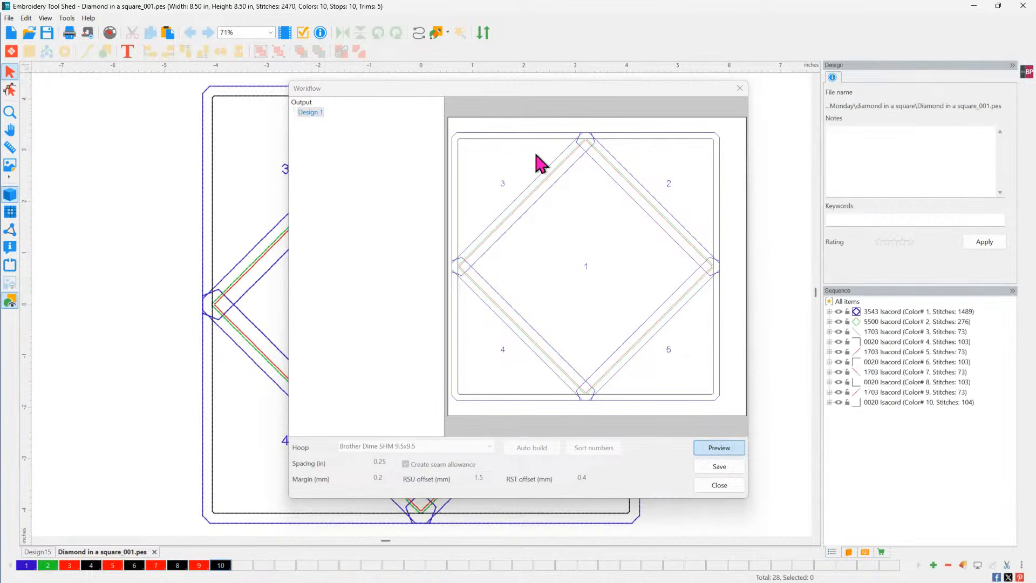
pyautogui.click(741, 88)
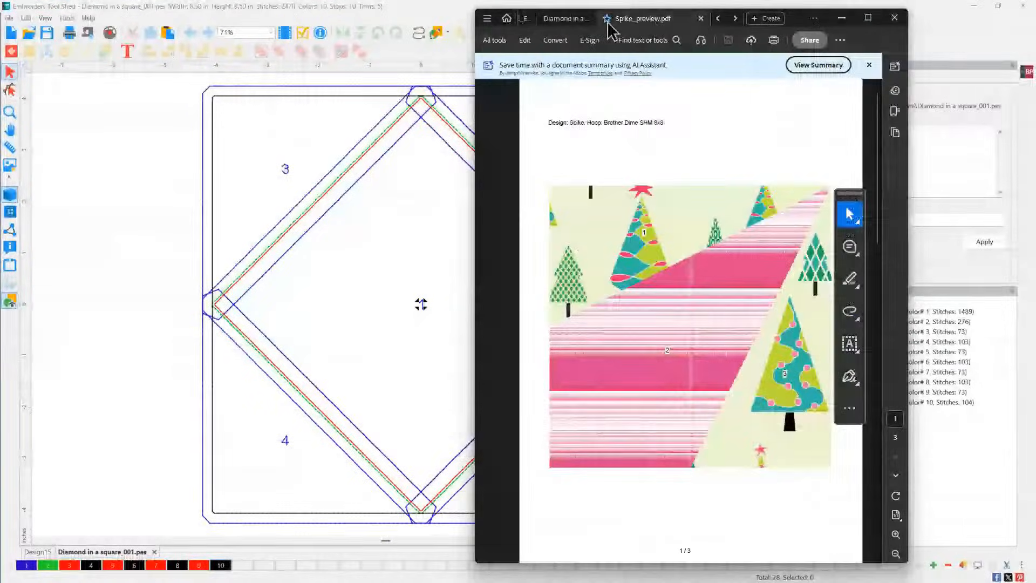
# Switch to Adobe Acrobat and view the Diamond in a Square preview PDF.
pyautogui.click(563, 21)
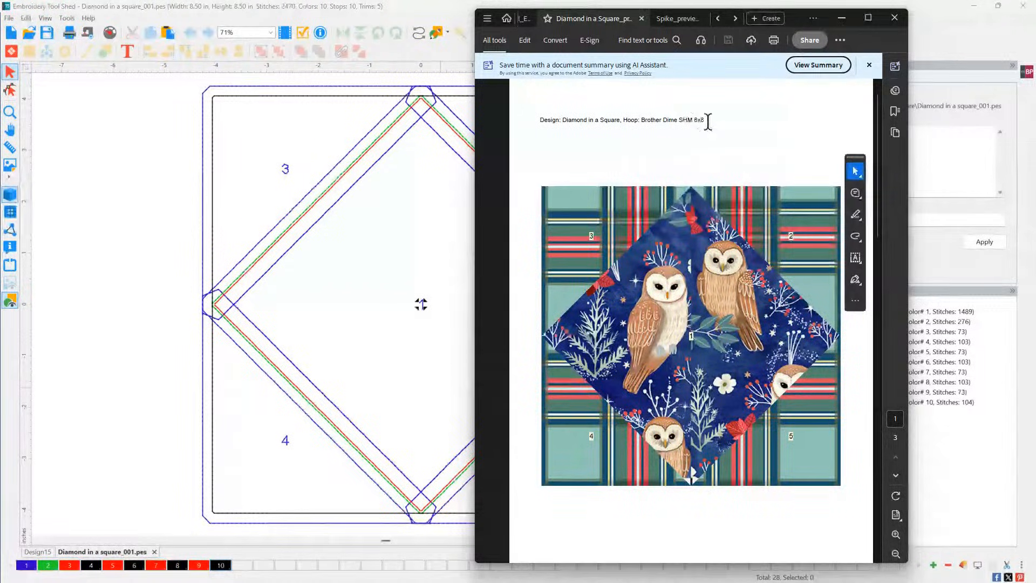
# Read through the Diamond in a Square preview PDF down to the color analysis page and return to Embroidery Tool Shed.
pyautogui.scroll(-1, 712, 169)
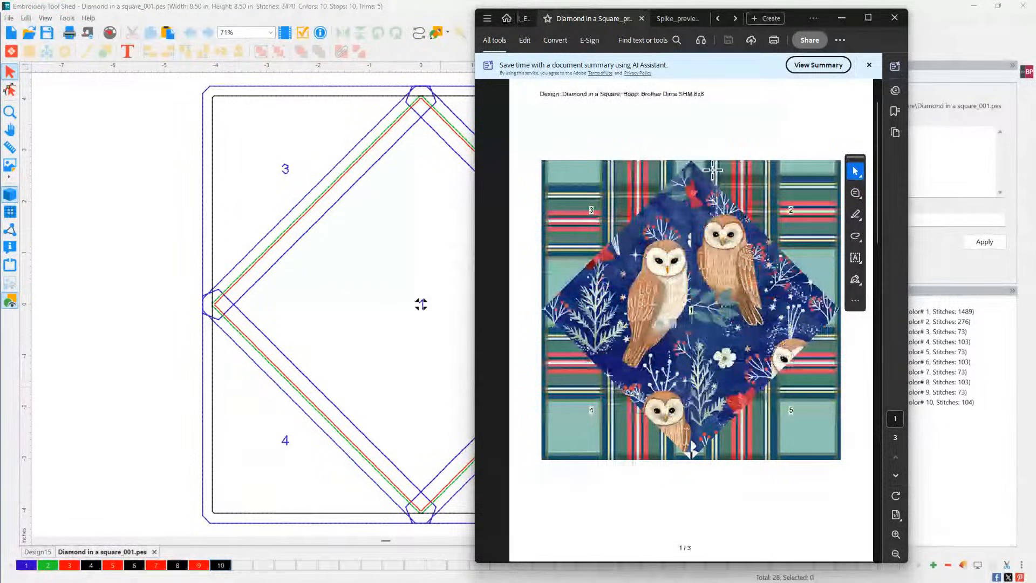
pyautogui.scroll(-8, 712, 169)
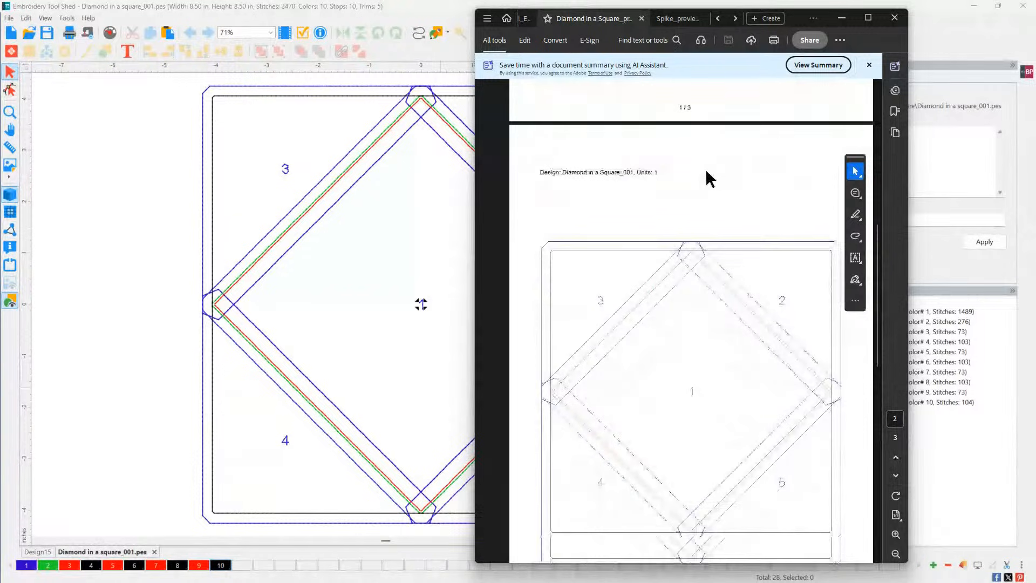
pyautogui.scroll(-2, 707, 173)
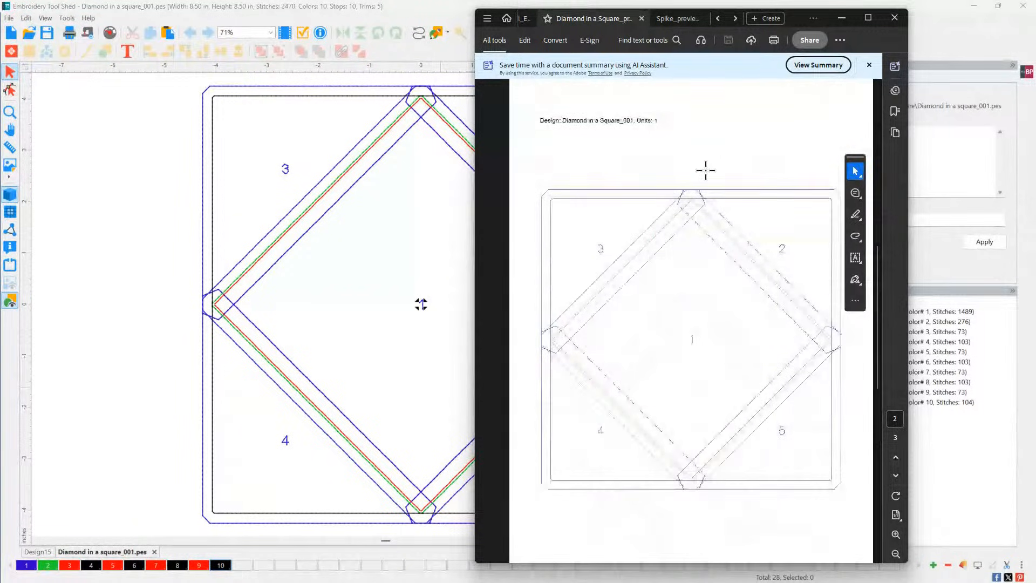
pyautogui.scroll(-7, 705, 171)
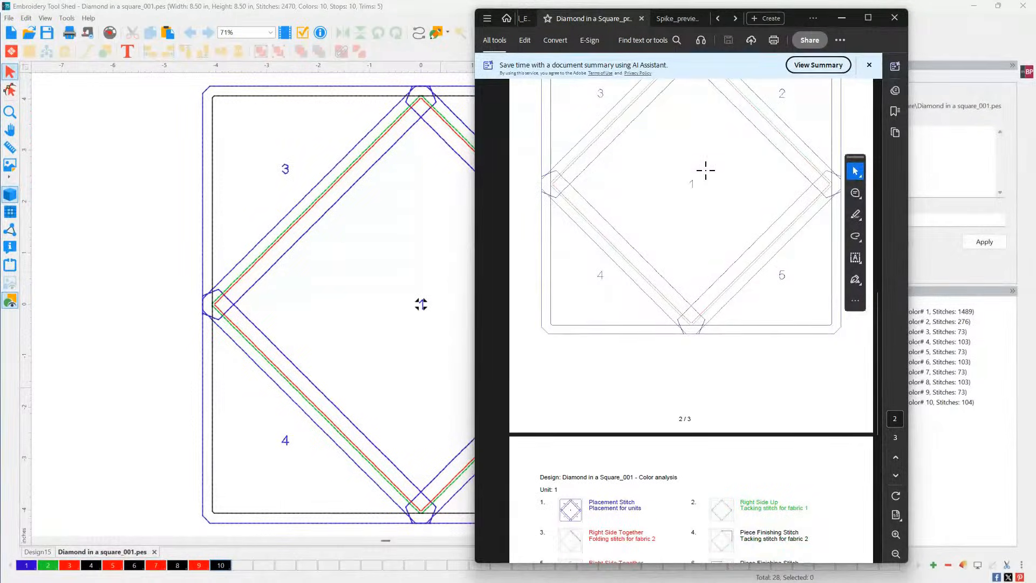
pyautogui.scroll(-8, 705, 170)
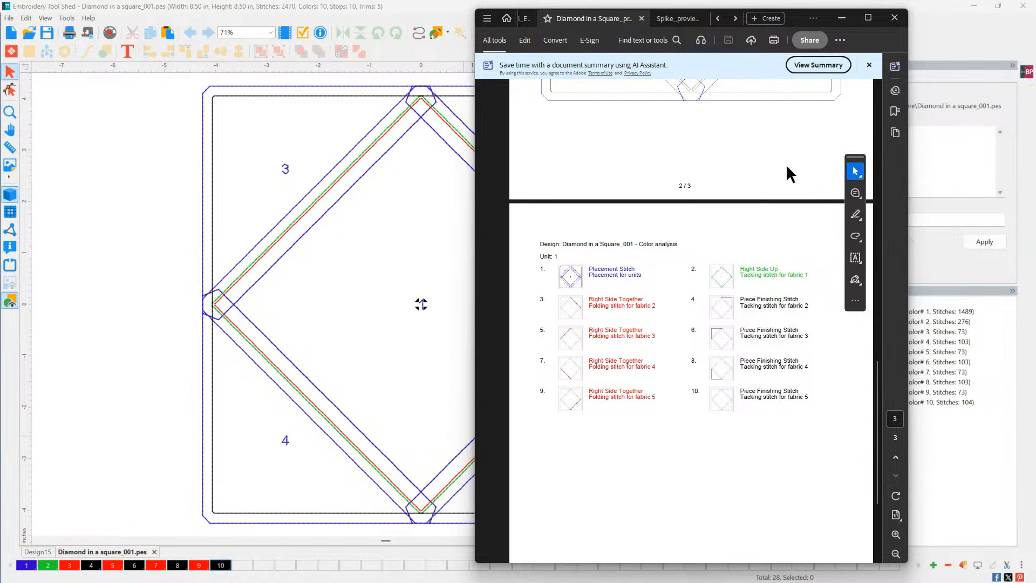
pyautogui.click(842, 19)
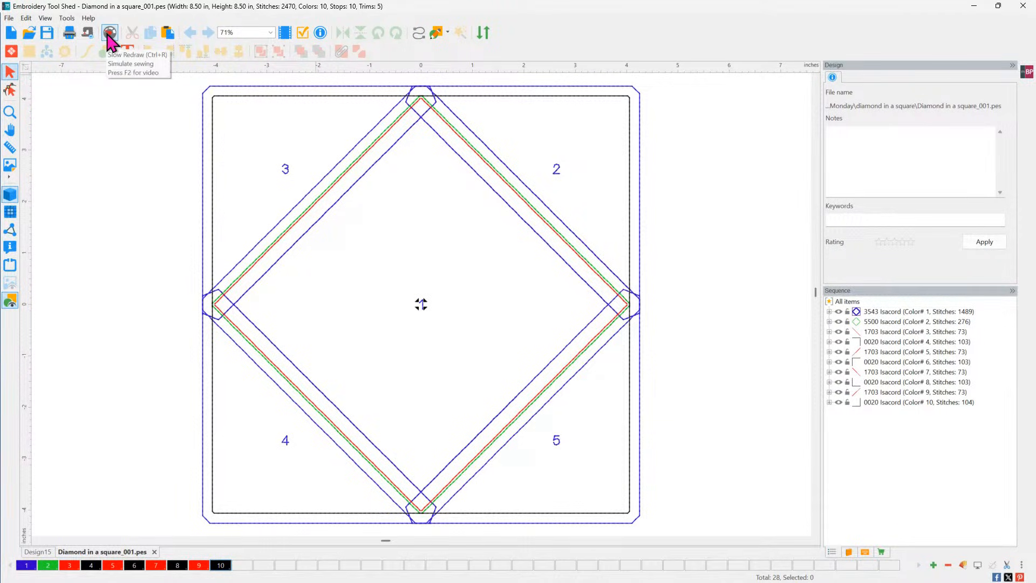
# Simulate sewing the Diamond in a square_001 design with Slow Redraw, advancing from the placement stitches through the last color.
pyautogui.click(109, 32)
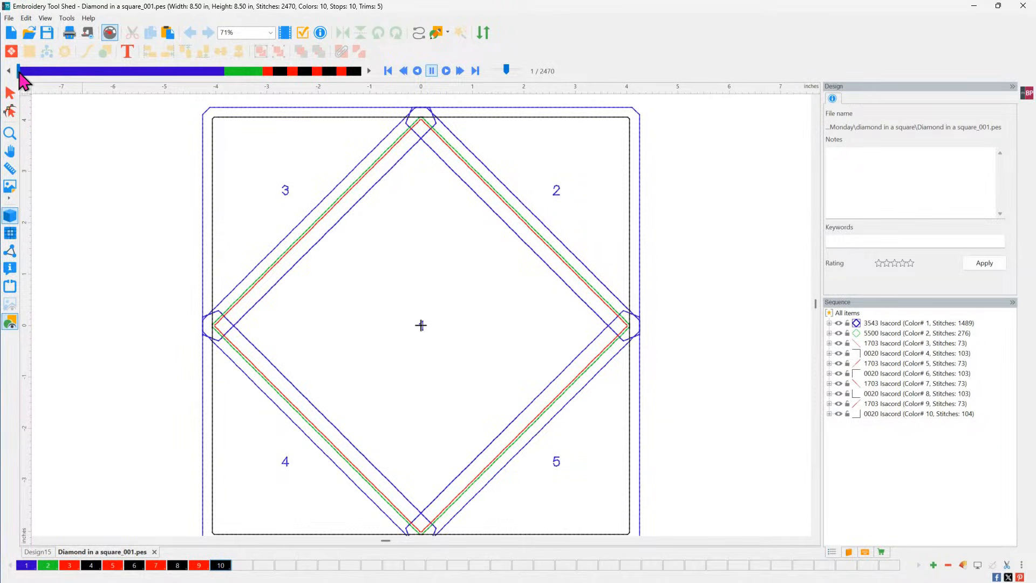
pyautogui.moveTo(19, 72); pyautogui.dragTo(226, 104)
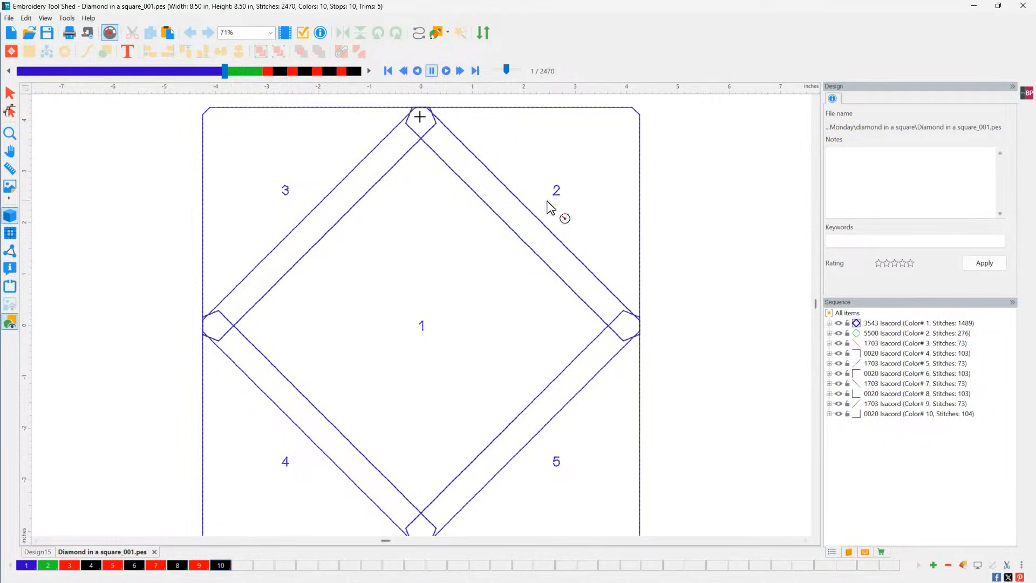
pyautogui.click(226, 76)
pyautogui.moveTo(225, 75); pyautogui.dragTo(266, 85)
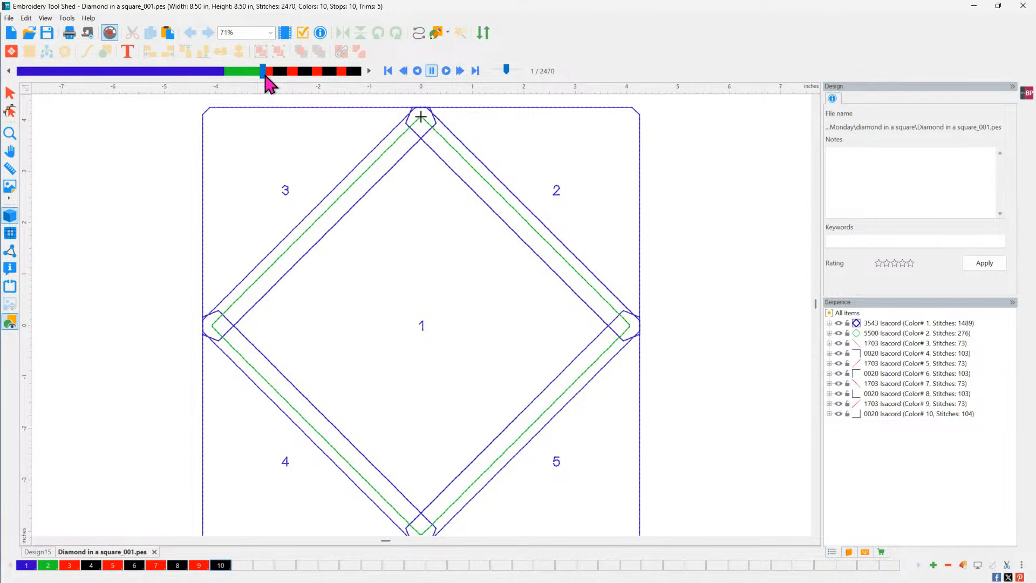
pyautogui.moveTo(265, 77); pyautogui.dragTo(268, 79)
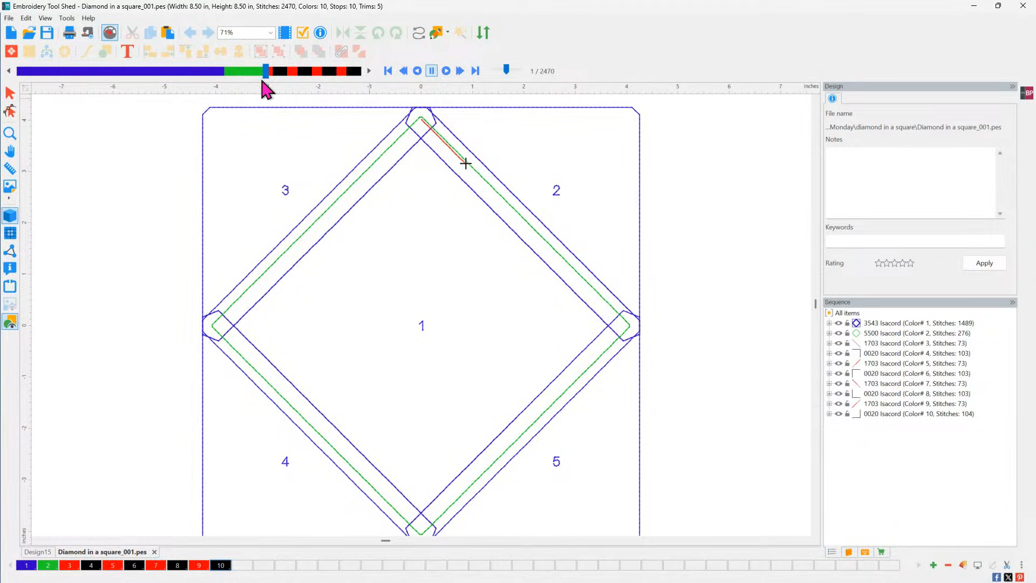
pyautogui.moveTo(266, 74); pyautogui.dragTo(275, 75)
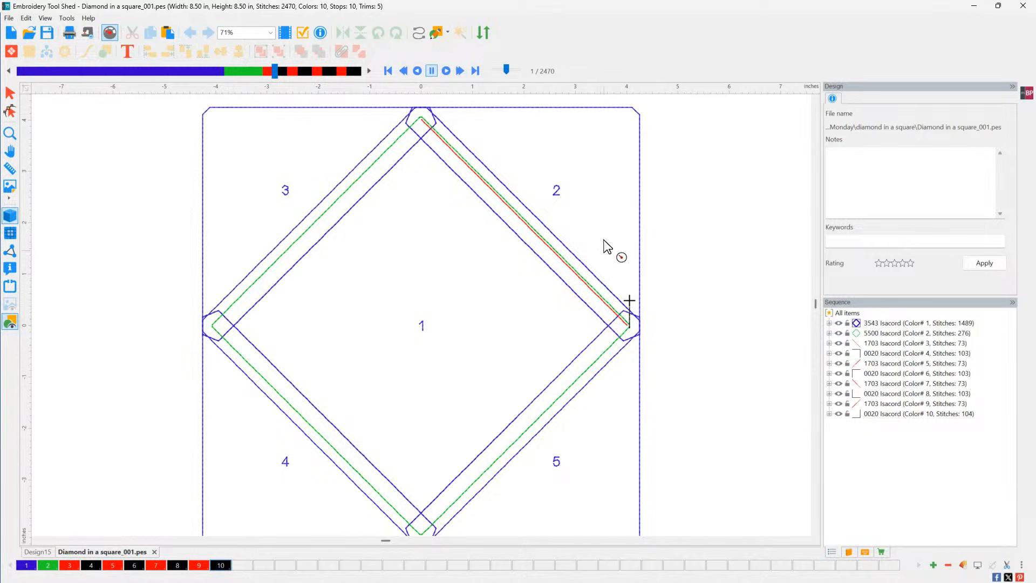
pyautogui.moveTo(279, 73); pyautogui.dragTo(361, 72)
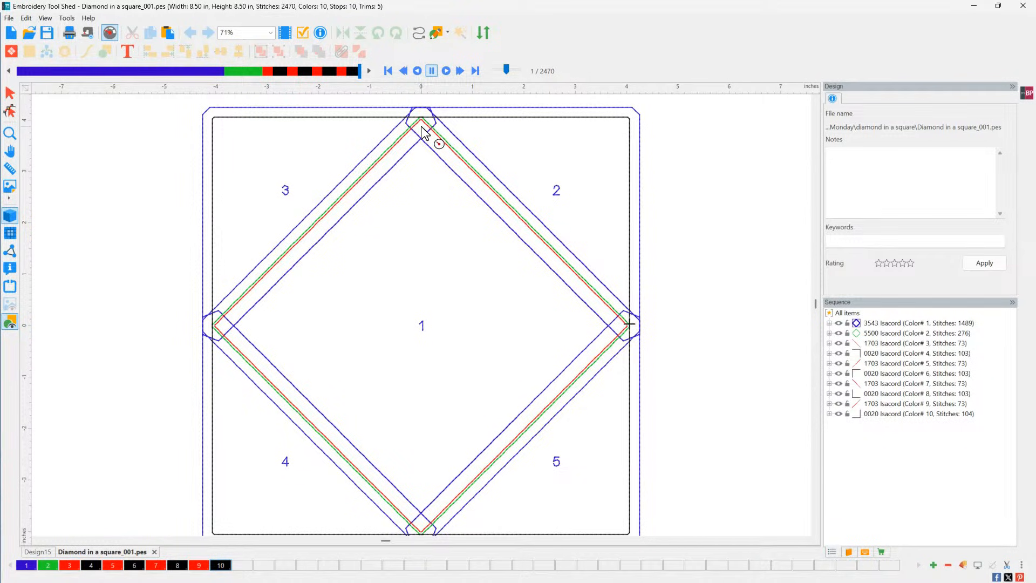
# Open the Cutter for the quilt block in Design15 and preview both frames of the PWMC096.XAQUA fabric.
pyautogui.click(46, 551)
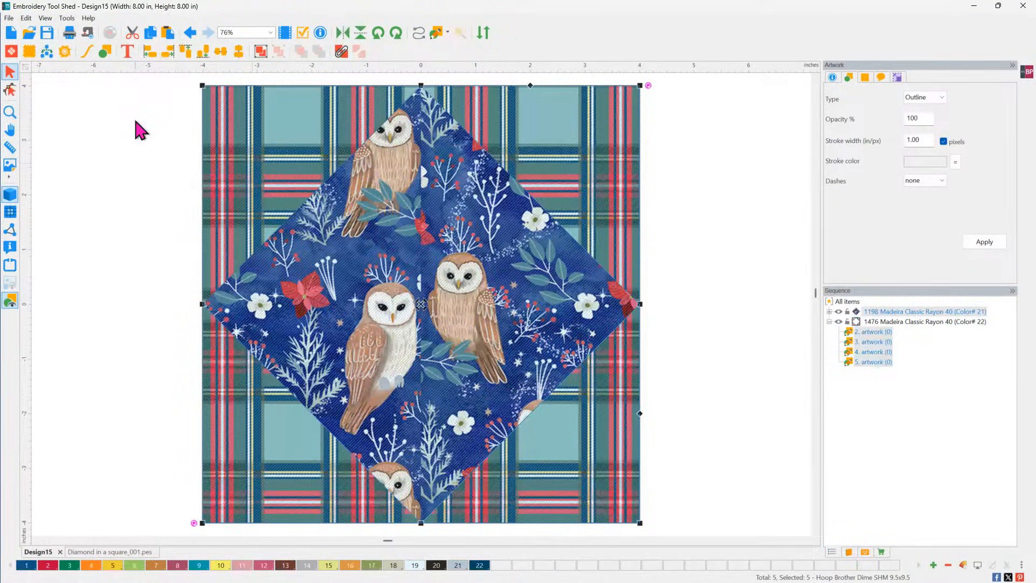
pyautogui.click(65, 51)
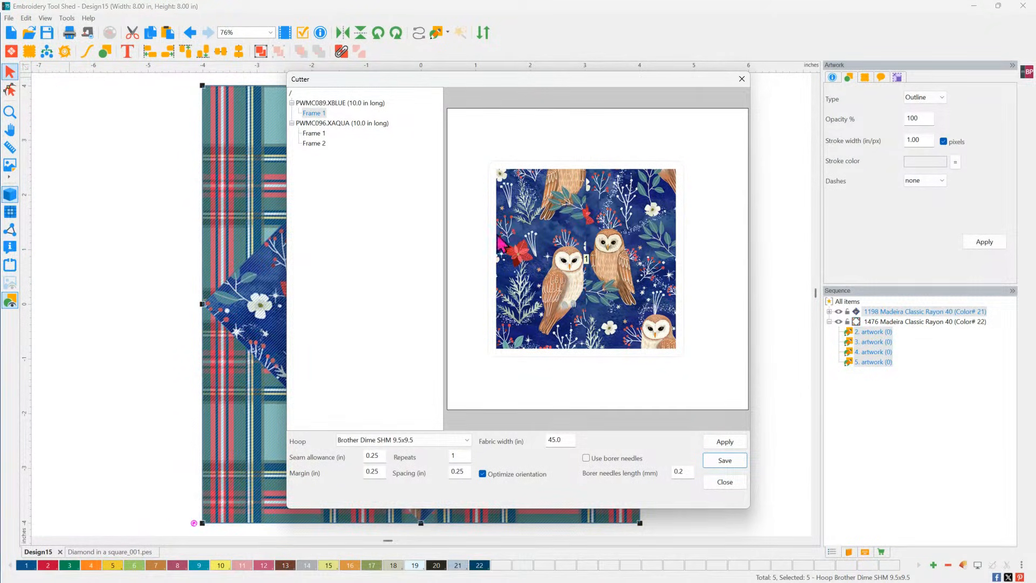
pyautogui.click(312, 134)
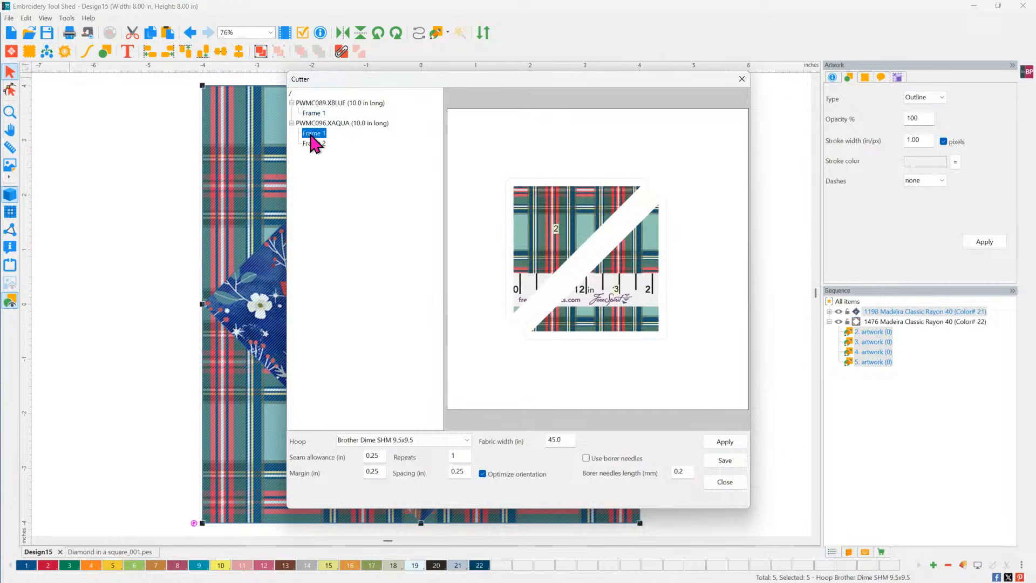
pyautogui.click(314, 144)
pyautogui.click(315, 134)
# Set the Cutter repeats to 10, apply the change, and preview several frames of both fabrics.
pyautogui.click(465, 457)
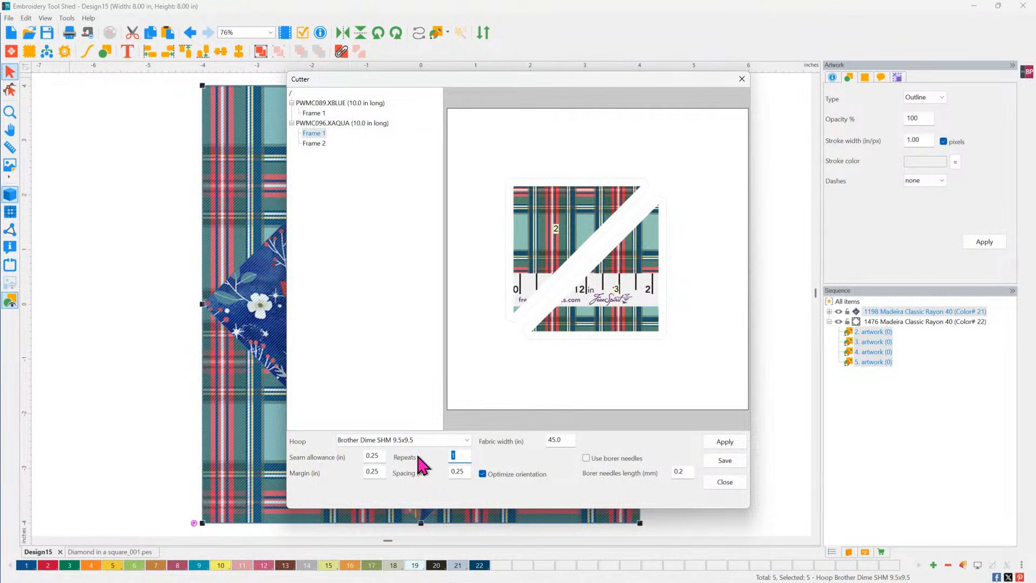
pyautogui.write('0')
pyautogui.click(725, 442)
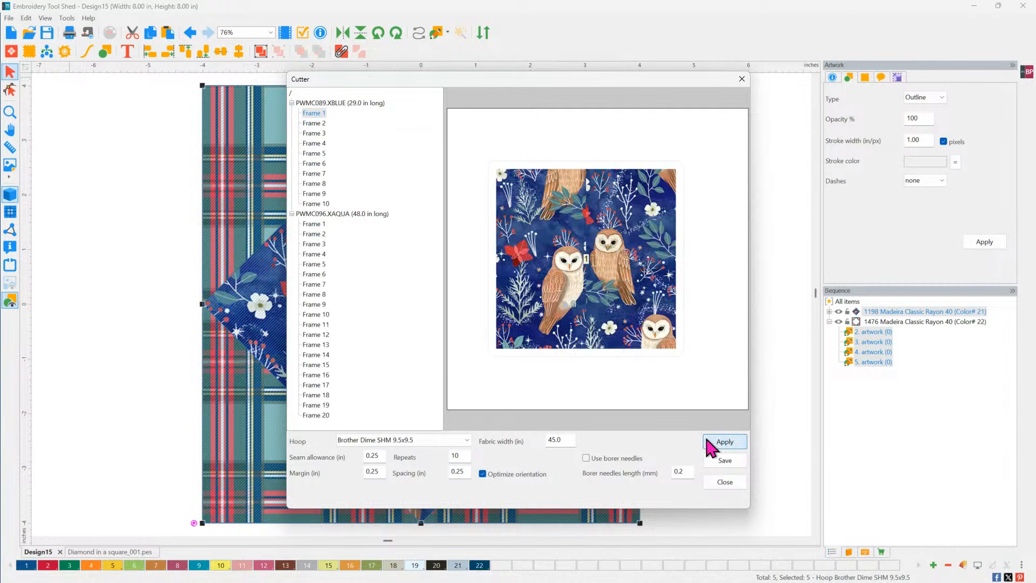
pyautogui.click(318, 134)
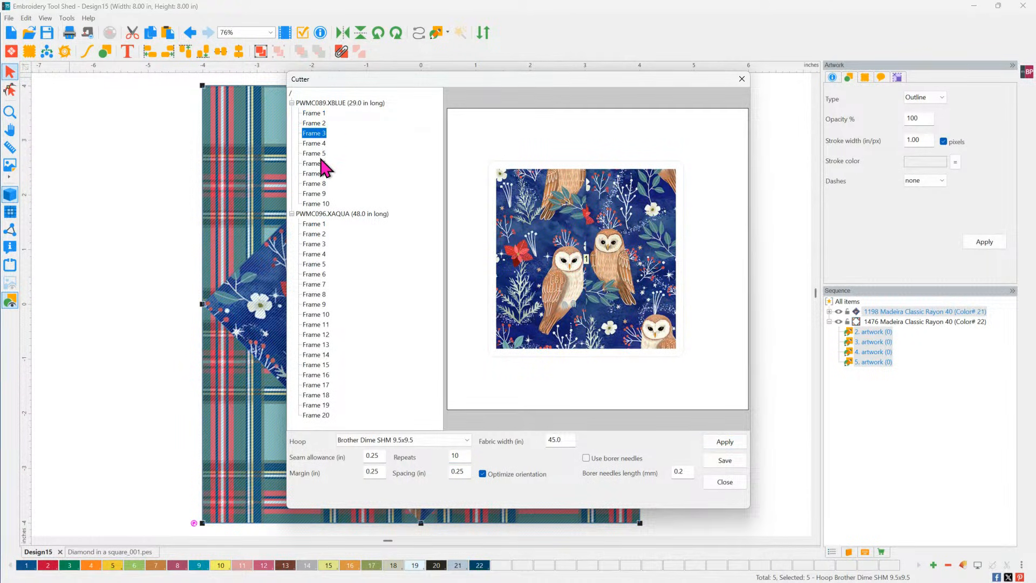
pyautogui.click(315, 224)
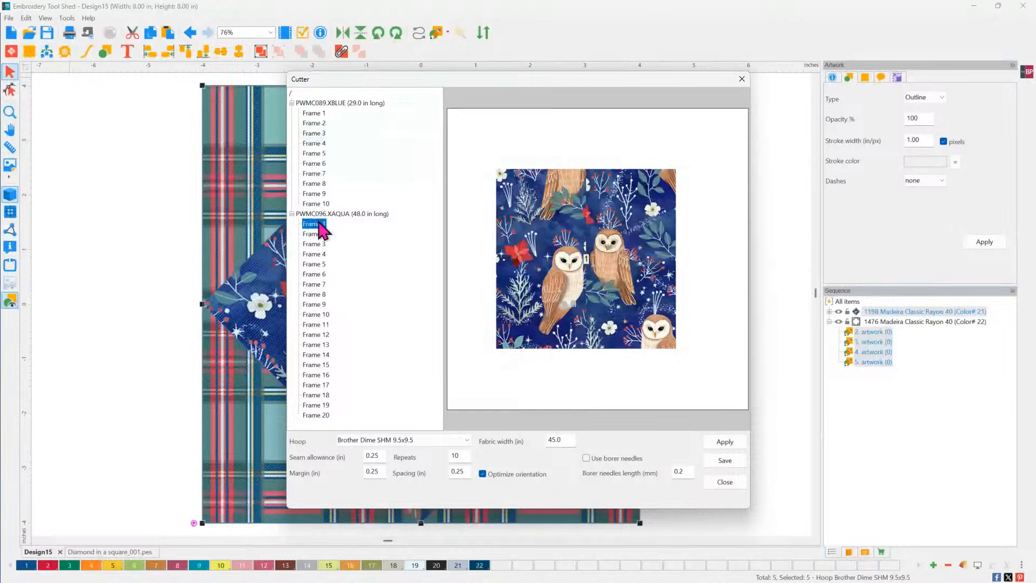
pyautogui.click(314, 234)
pyautogui.click(314, 244)
pyautogui.click(314, 255)
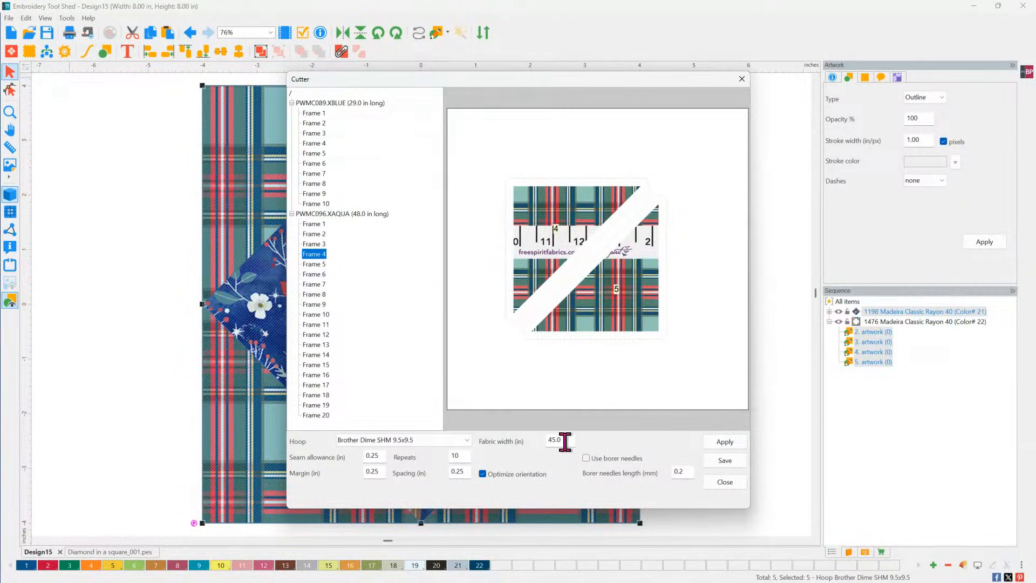
# Set the fabric width to 60 in and the hoop to Brother Mat ScanNCut 12x24", preview the frames and apply the settings.
pyautogui.moveTo(565, 440); pyautogui.dragTo(499, 441)
pyautogui.write('60')
pyautogui.click(434, 444)
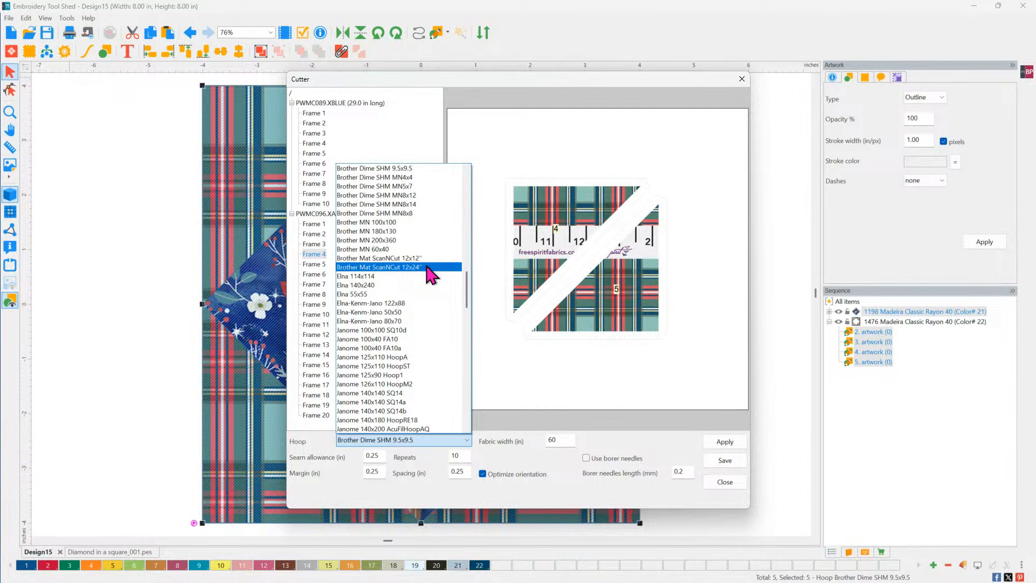
pyautogui.click(427, 267)
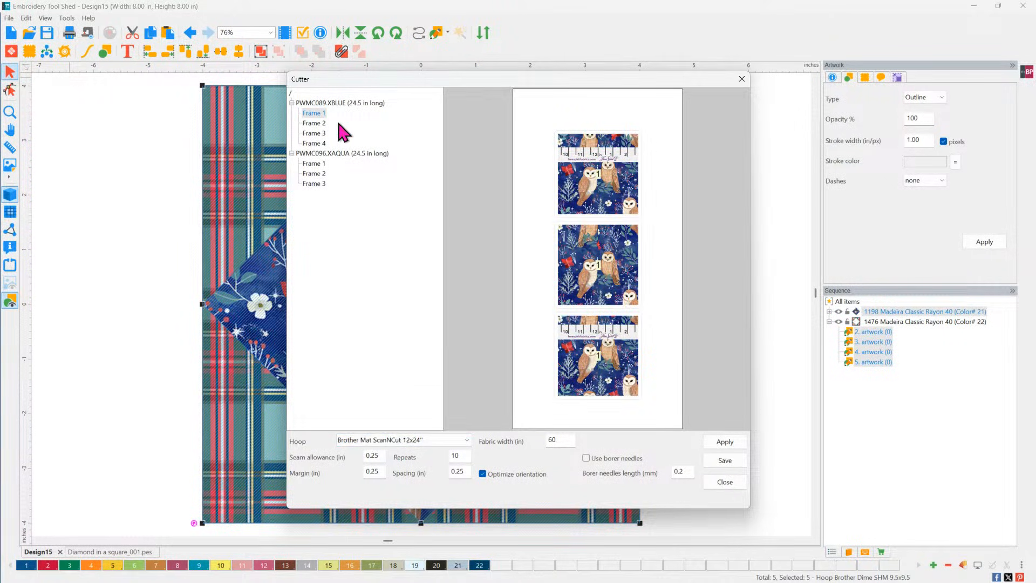
pyautogui.click(322, 123)
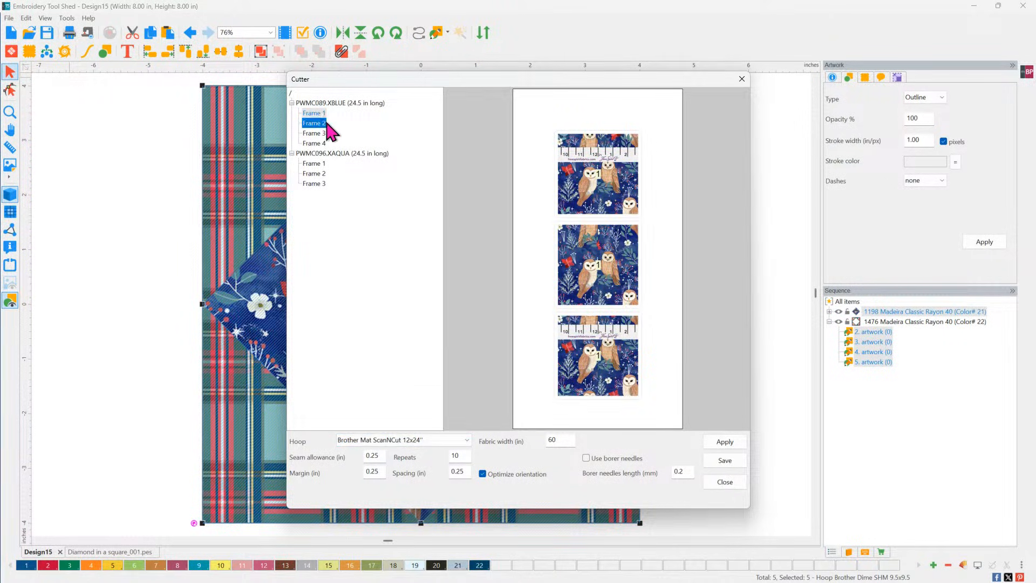
pyautogui.click(318, 174)
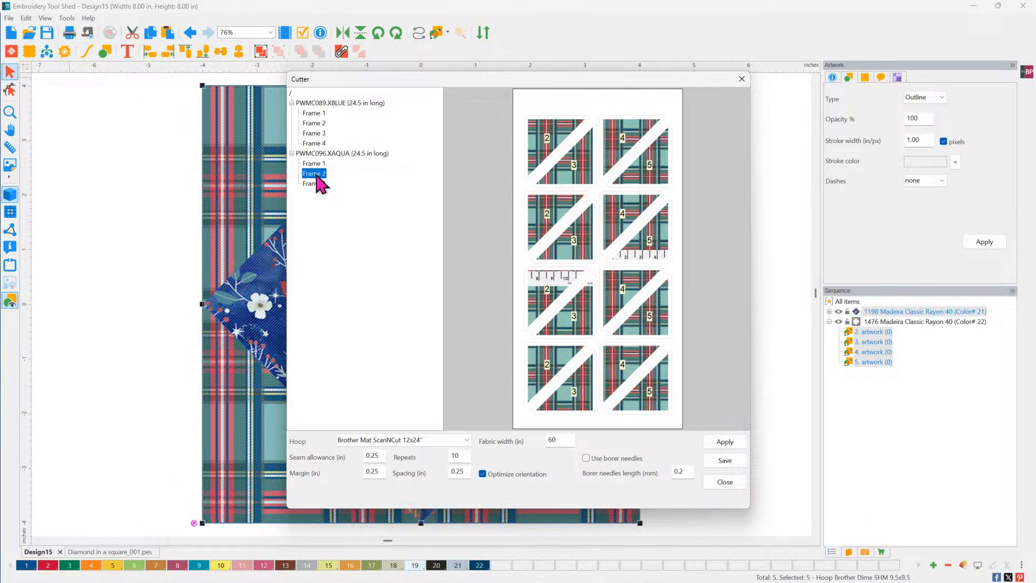
pyautogui.click(314, 184)
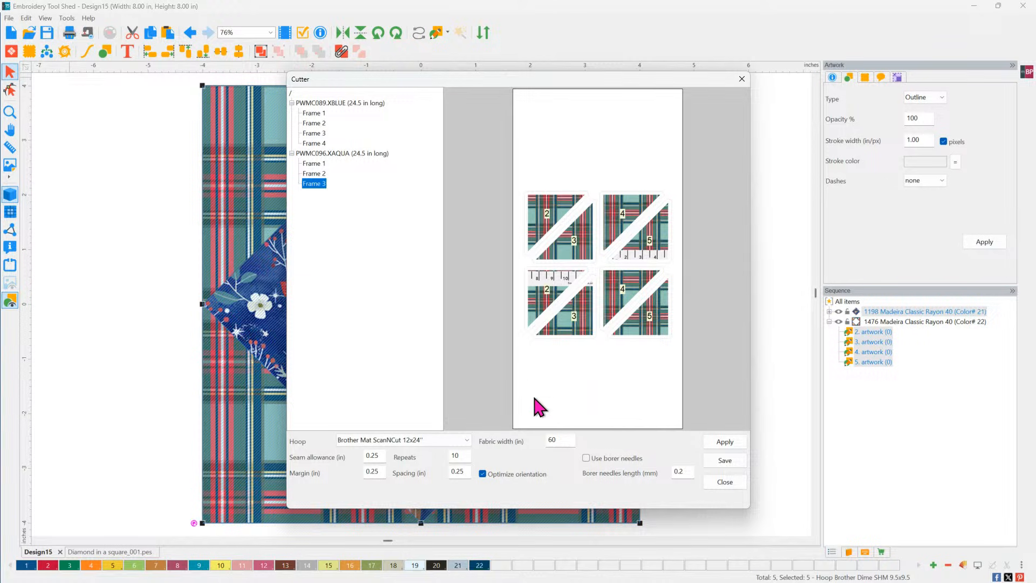
pyautogui.click(729, 444)
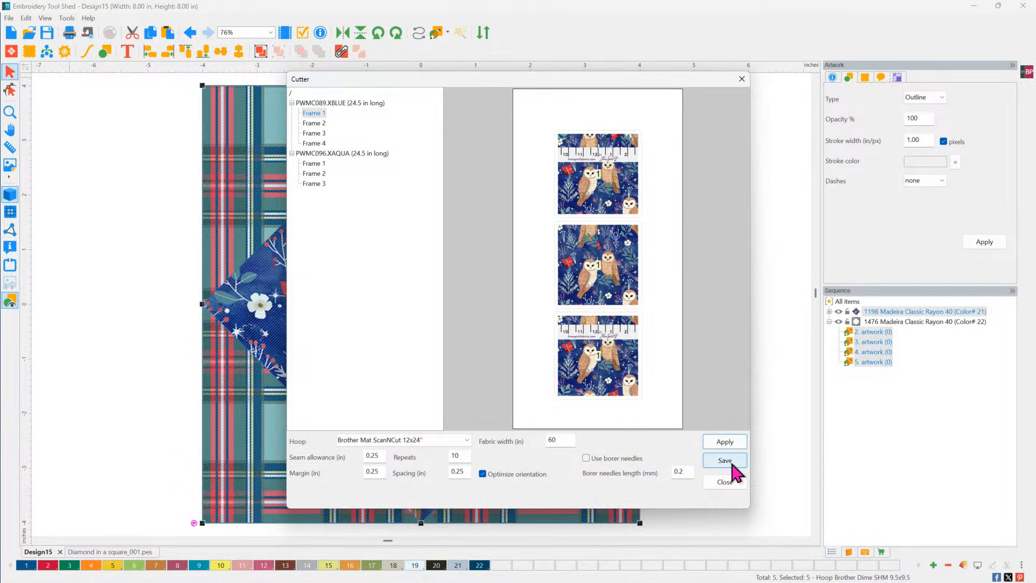
# Review the file formats offered for saving the cutting files, cancel the save and close the Cutter.
pyautogui.click(725, 460)
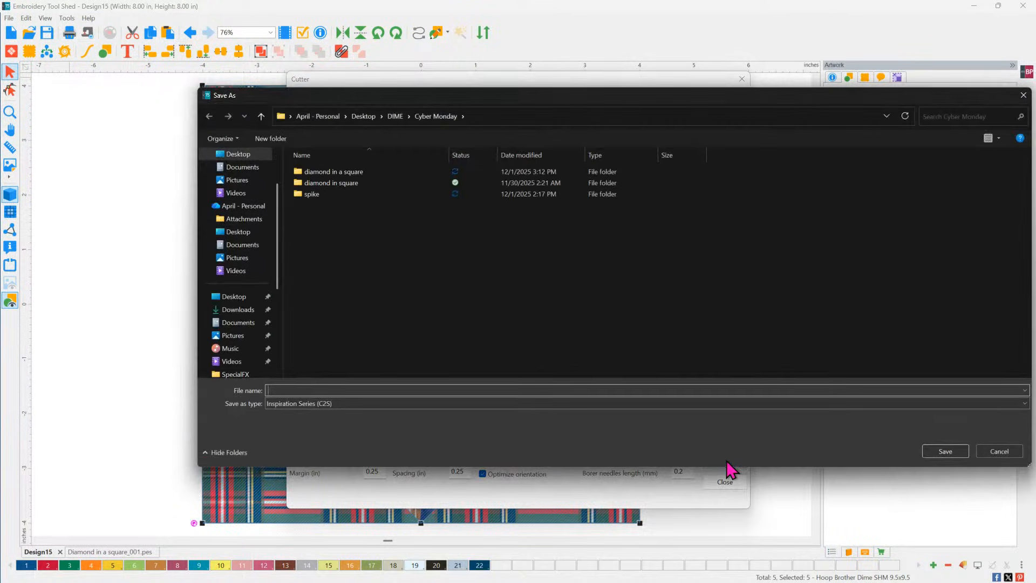
pyautogui.click(326, 405)
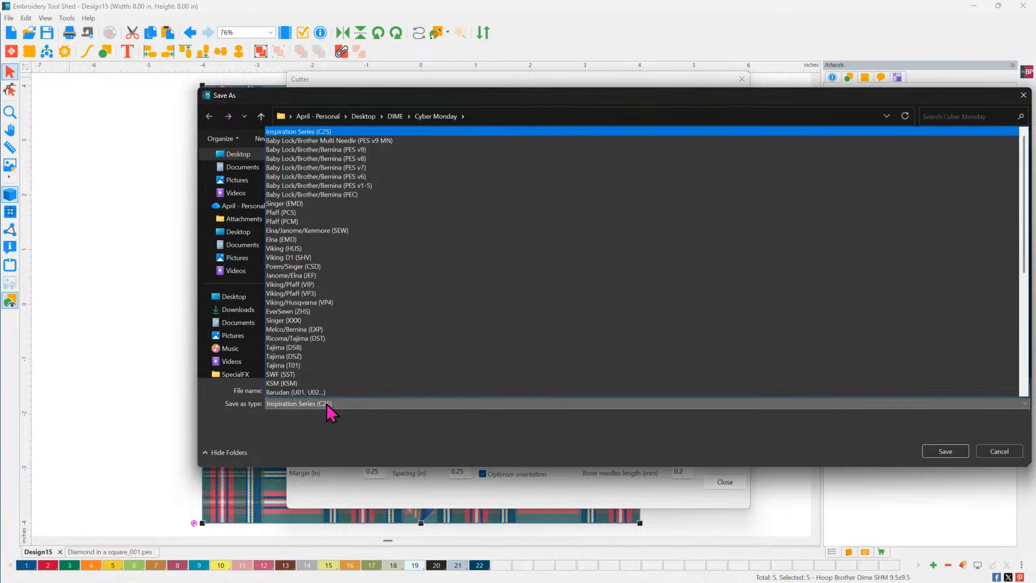
pyautogui.scroll(-8, 348, 336)
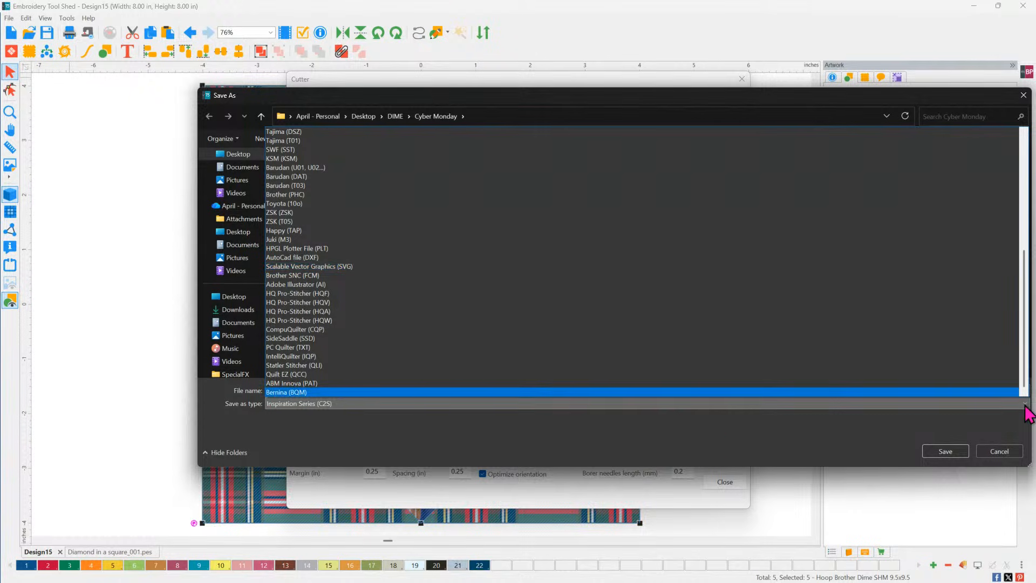
pyautogui.click(1005, 449)
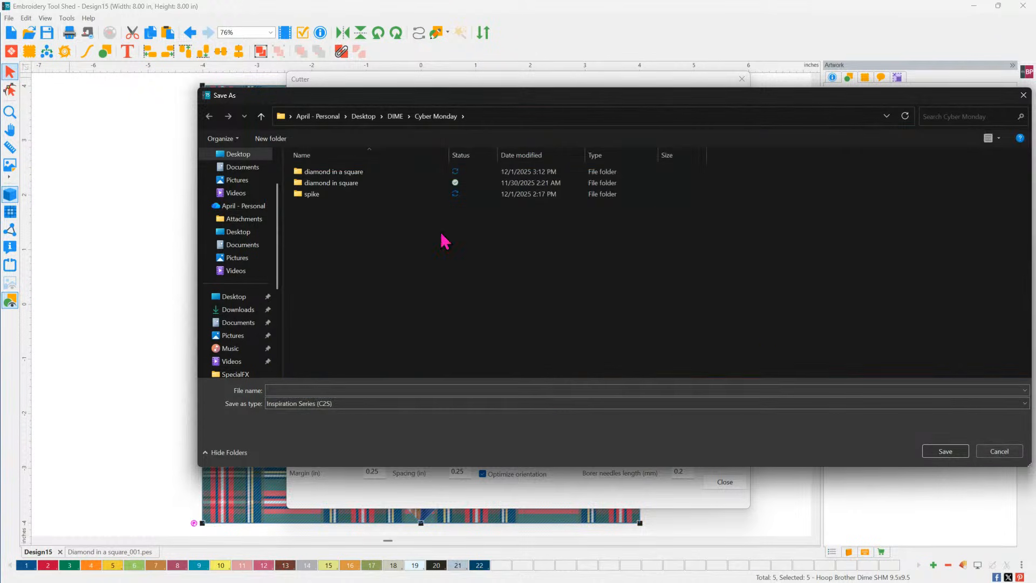
pyautogui.click(1003, 452)
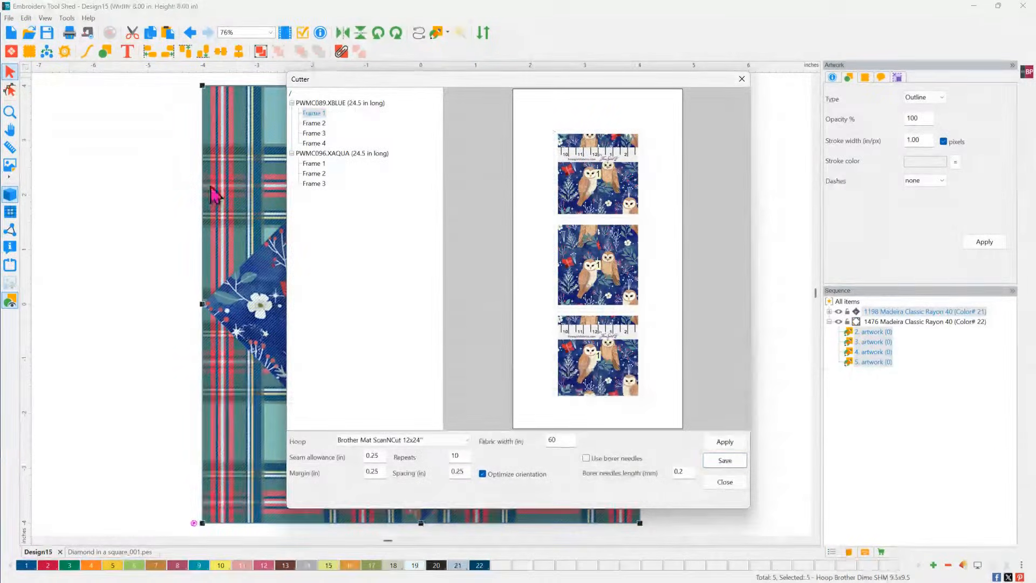
pyautogui.click(725, 482)
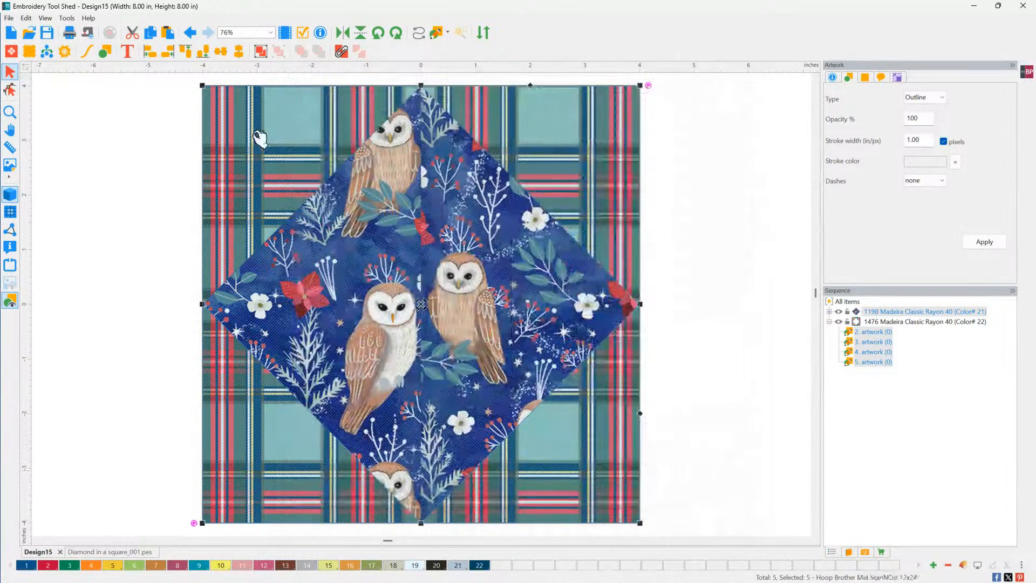
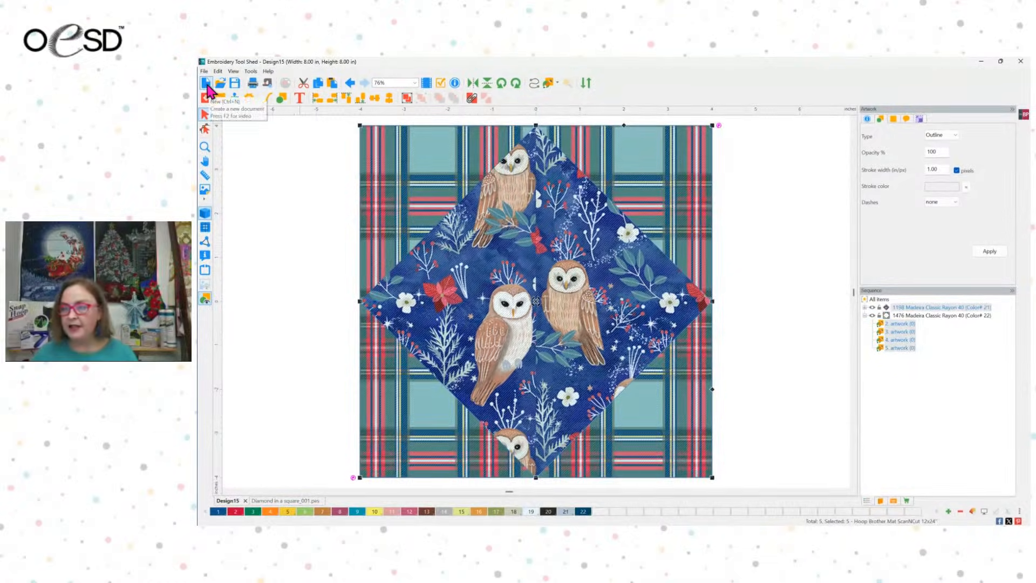
# Create a new design and insert the Spike block from the Basic quilt blocks at size 8x8 in.
pyautogui.click(208, 84)
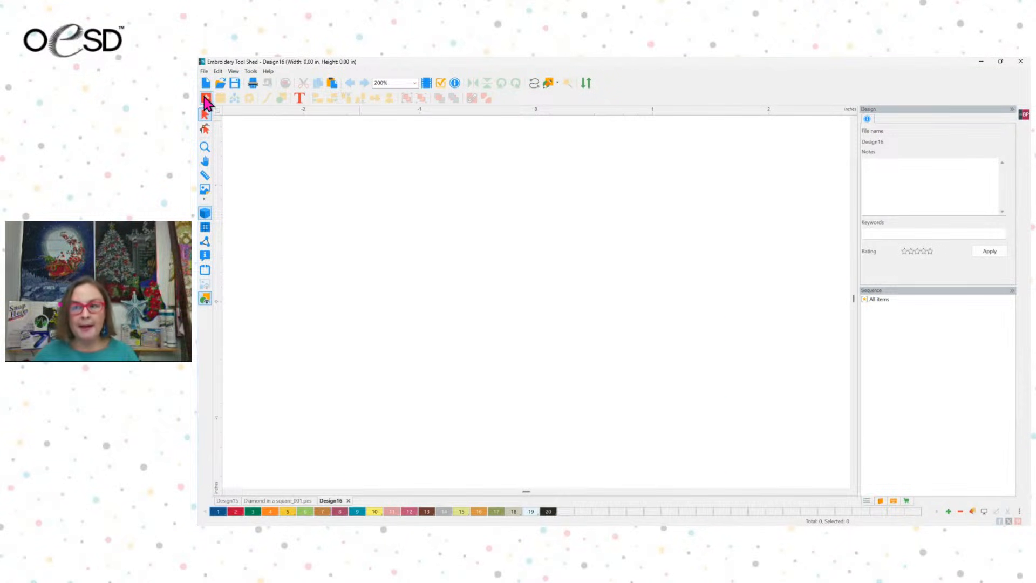
pyautogui.click(206, 98)
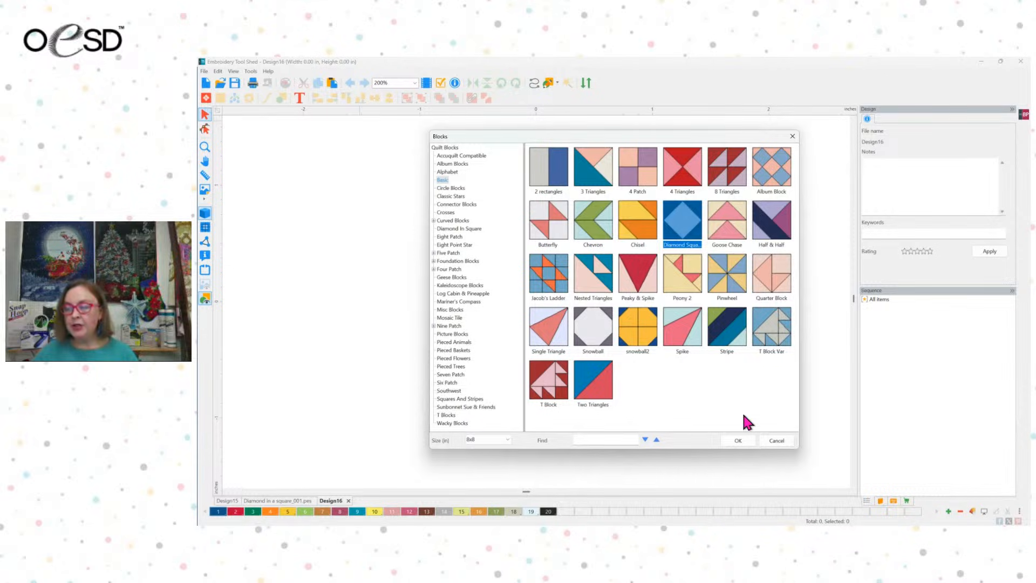
pyautogui.click(683, 330)
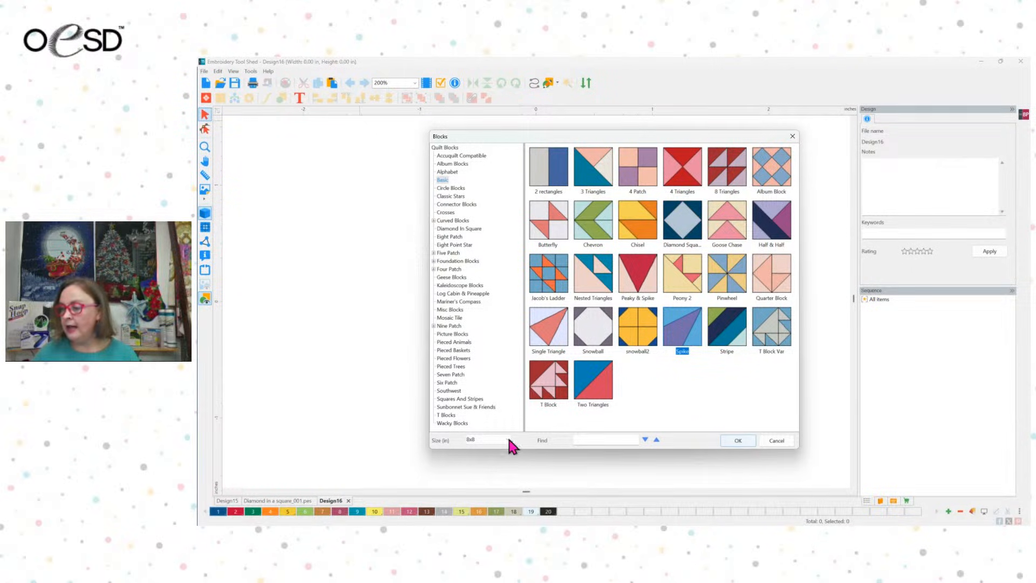
pyautogui.click(739, 442)
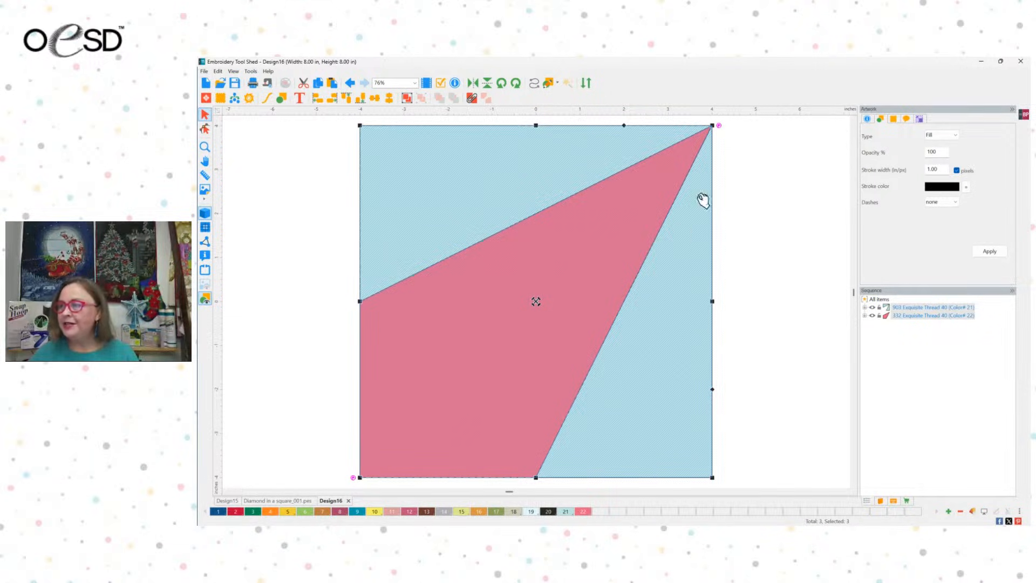
# Resize the whole Spike block to 6 in wide with its aspect ratio maintained, and deselect it.
pyautogui.click(920, 120)
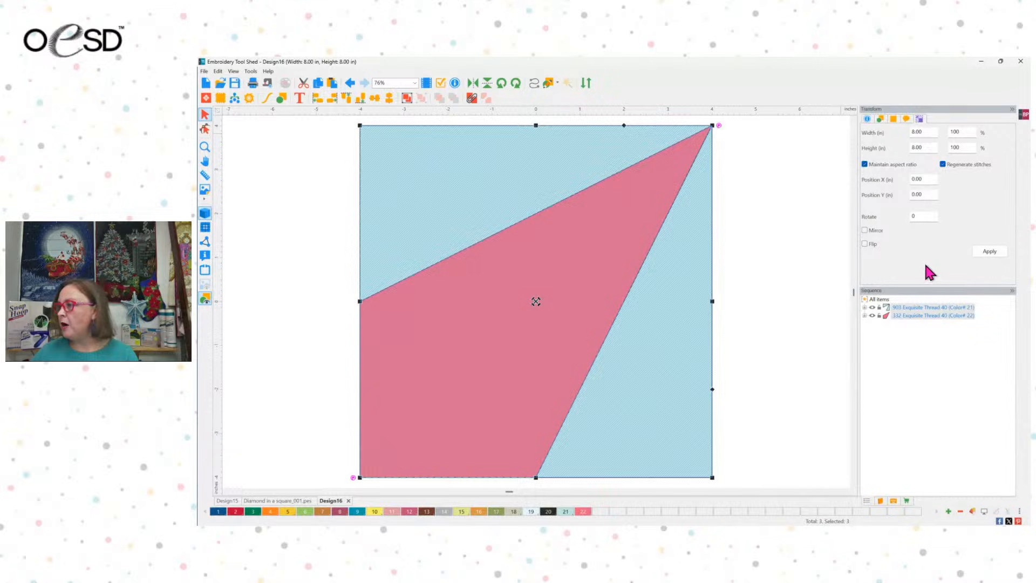
pyautogui.doubleClick(934, 131)
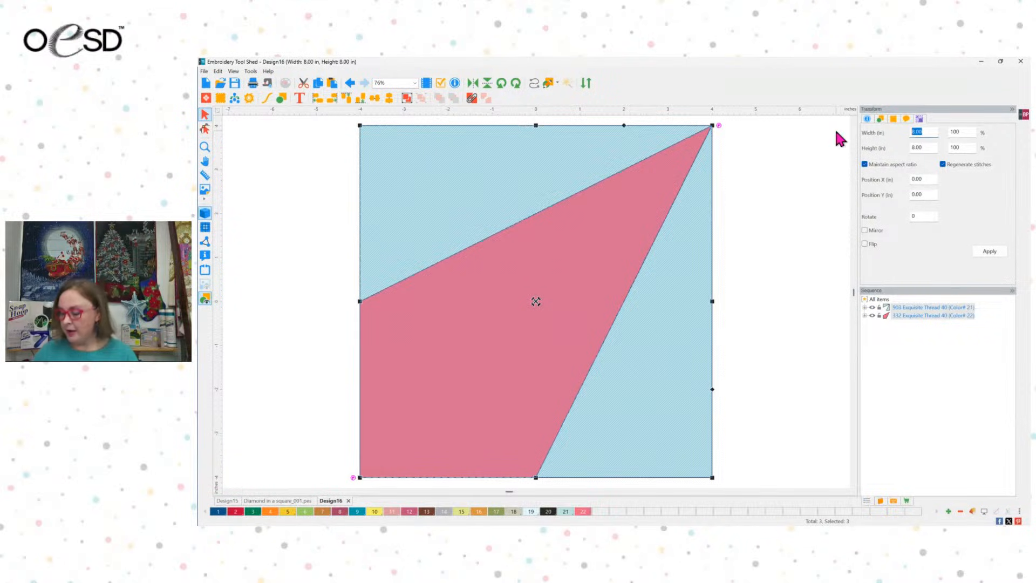
pyautogui.write('6')
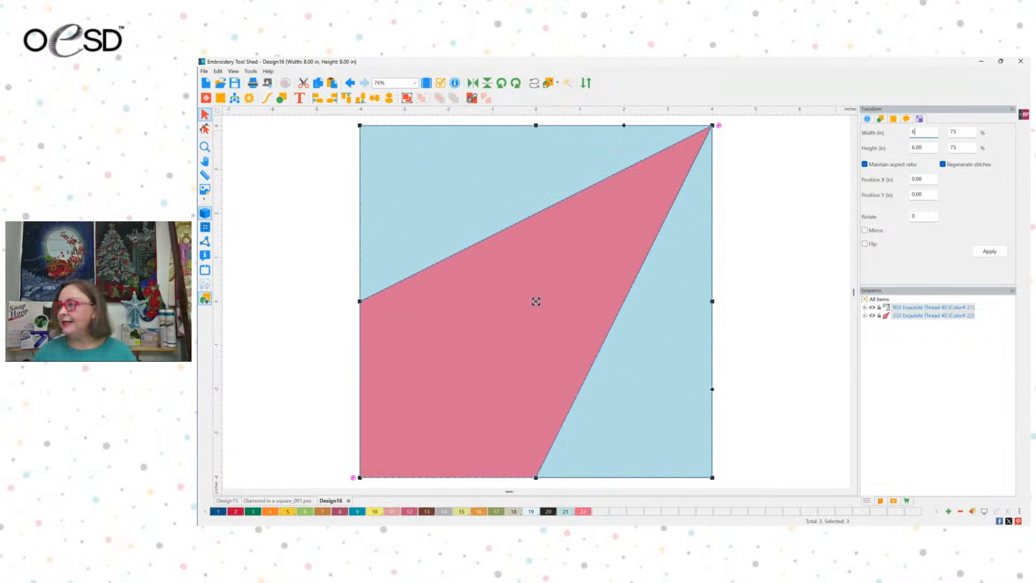
pyautogui.click(978, 250)
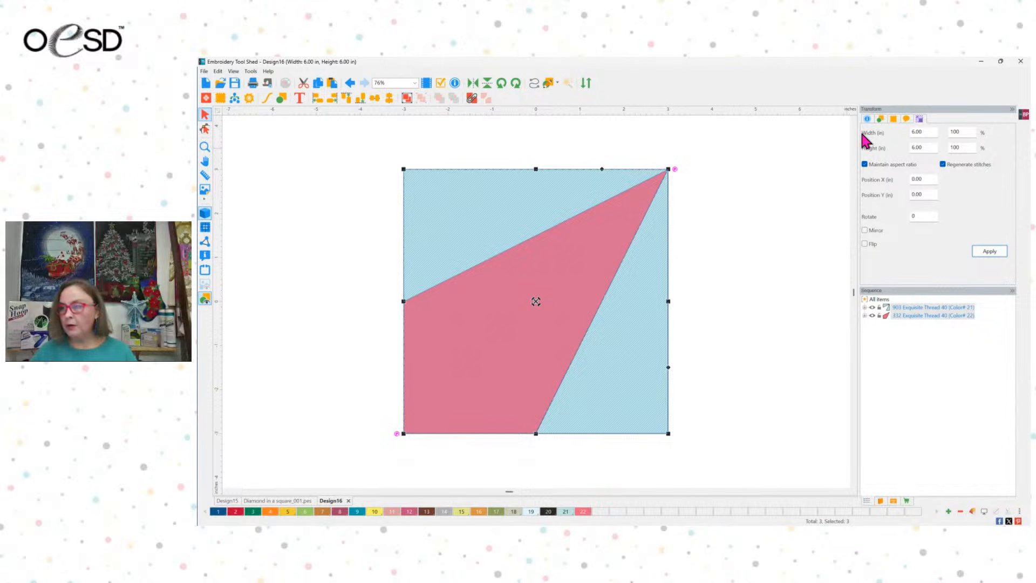
pyautogui.click(706, 218)
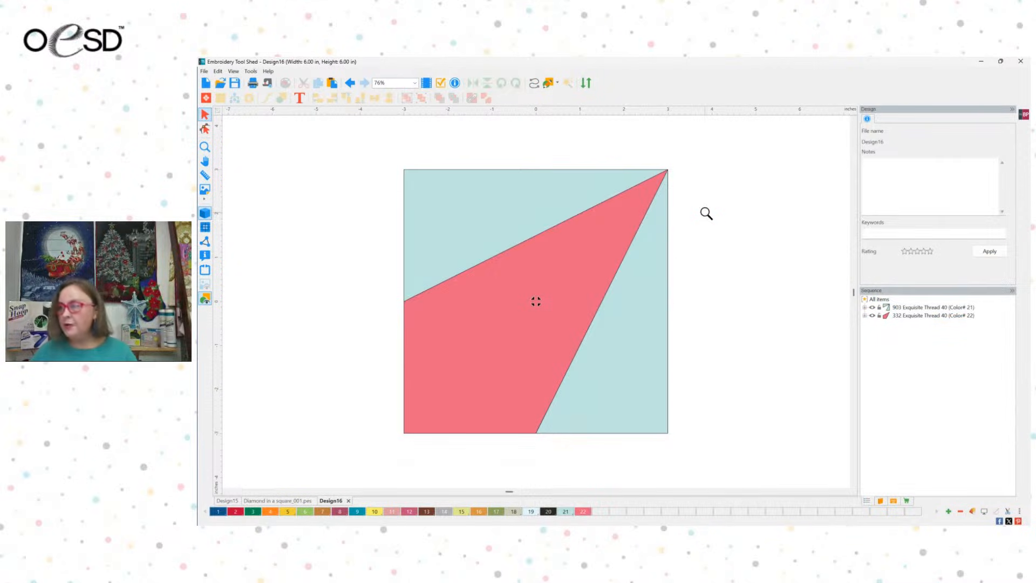
pyautogui.press('F4')
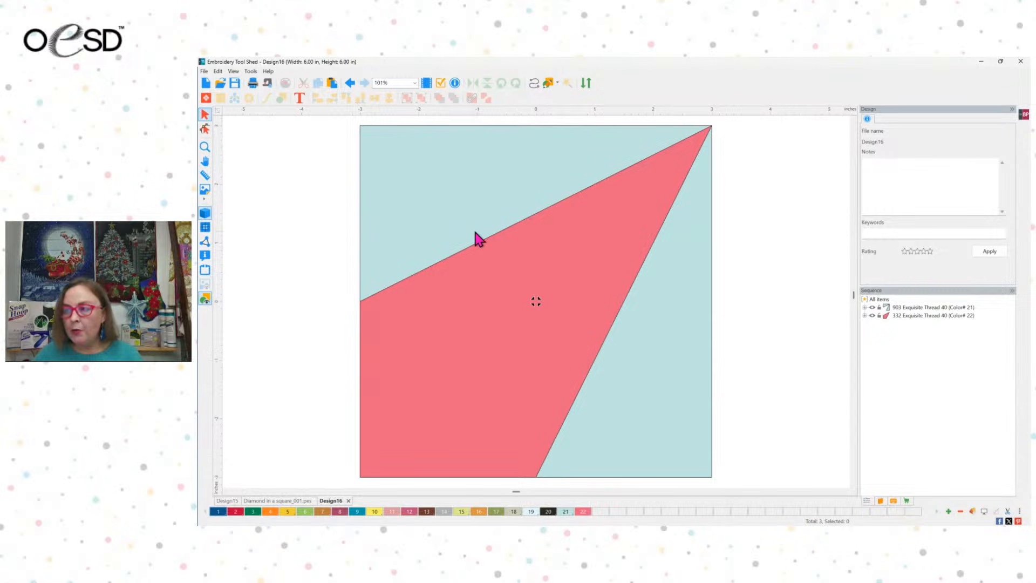
# Fill both light blue background pieces with the Holiday fabric affart_Holiday20_150_default_Holiday from My Fabric Designs.
pyautogui.click(474, 191)
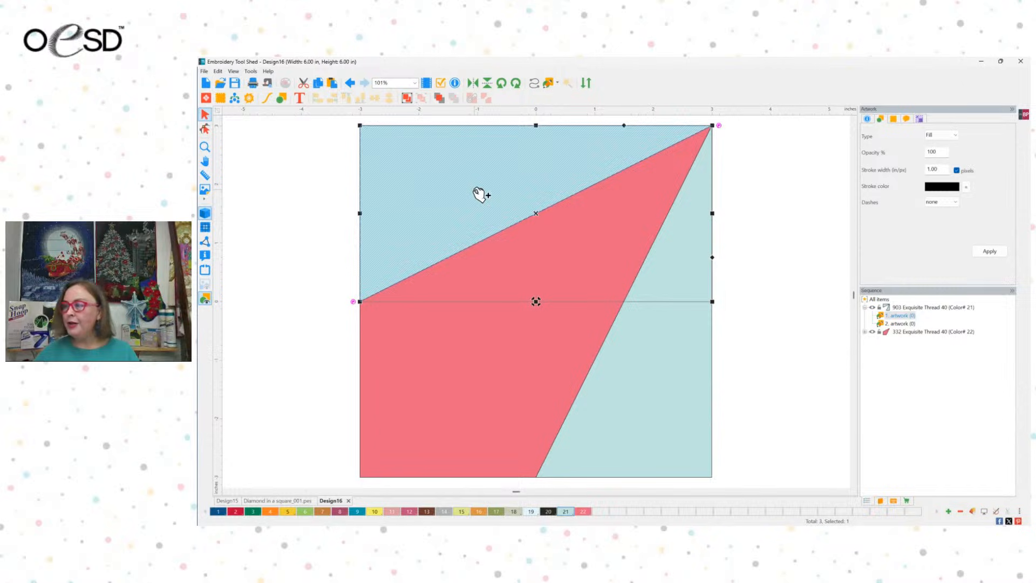
pyautogui.keyDown('shift'); pyautogui.click(649, 438); pyautogui.keyUp('shift')
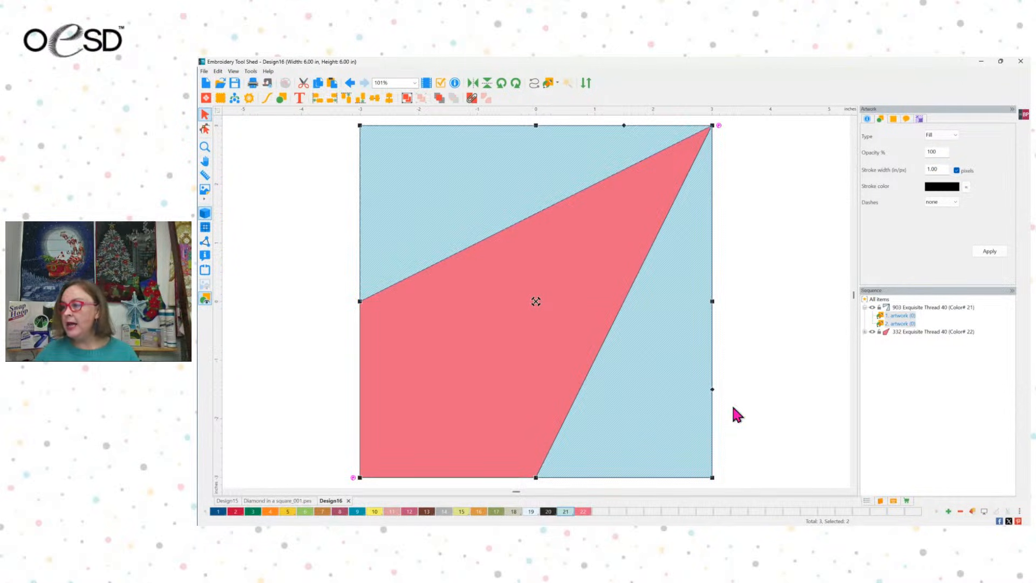
pyautogui.click(221, 100)
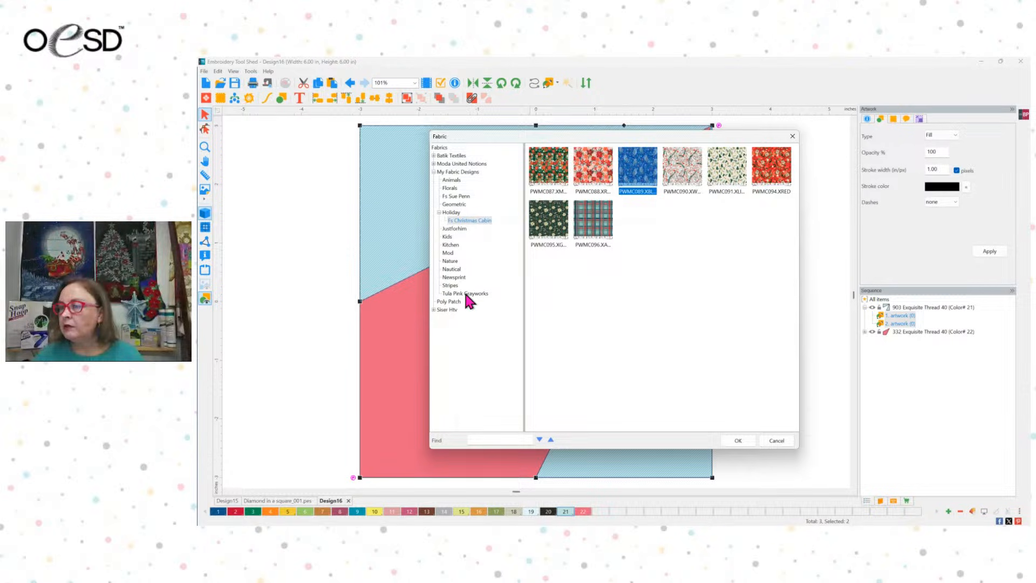
pyautogui.click(451, 212)
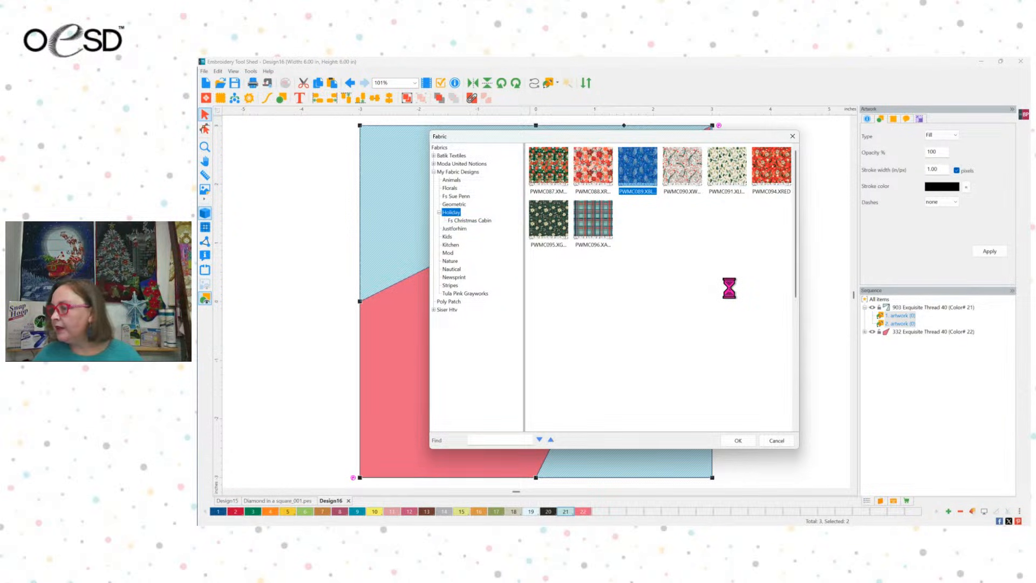
pyautogui.click(734, 338)
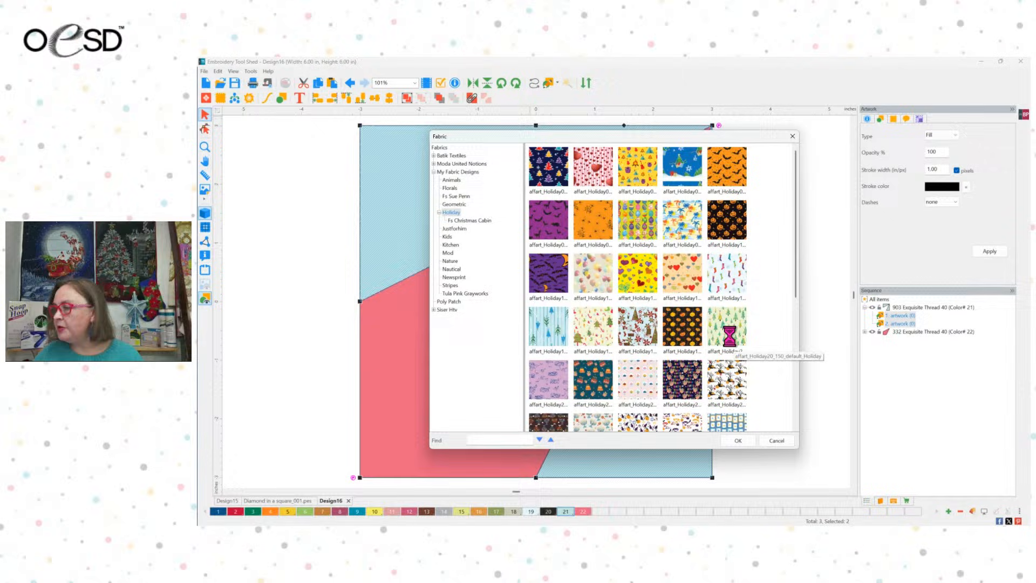
pyautogui.click(738, 438)
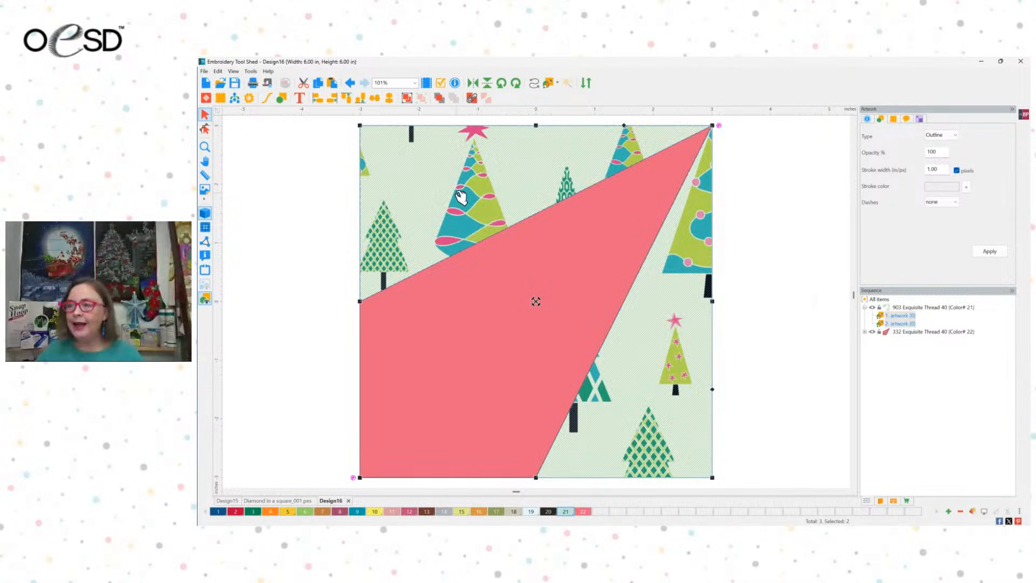
# Reposition the tree fabric in the upper background piece with offset X -0.87 in, offset Y 2.61 in and scale 99%.
pyautogui.click(486, 207)
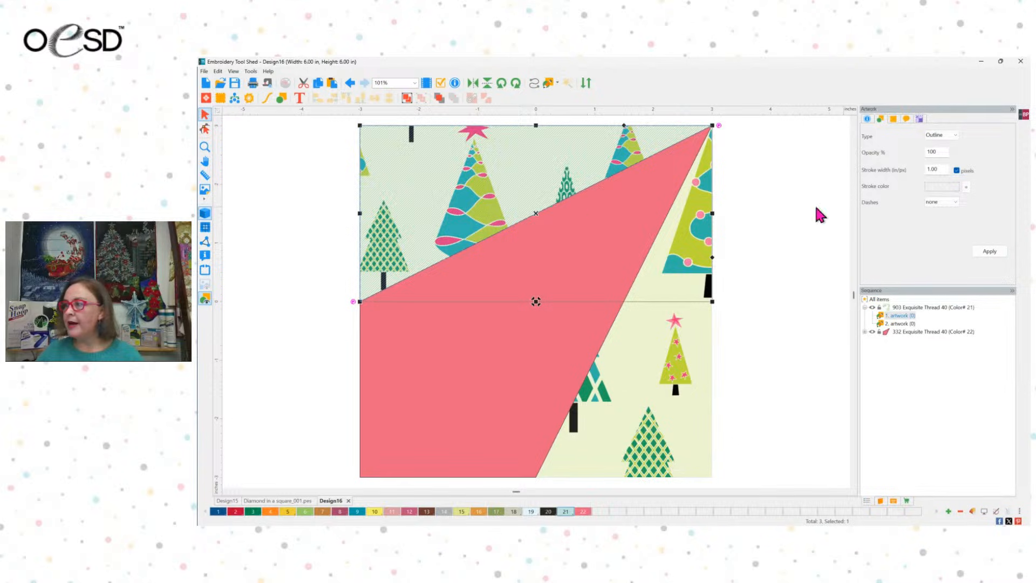
pyautogui.click(894, 120)
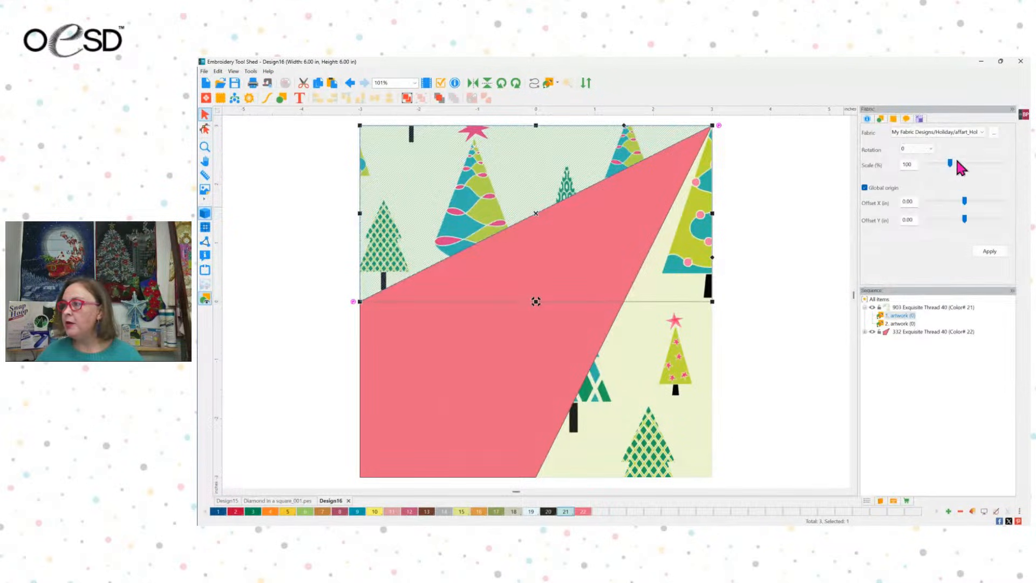
pyautogui.moveTo(965, 200); pyautogui.dragTo(950, 164)
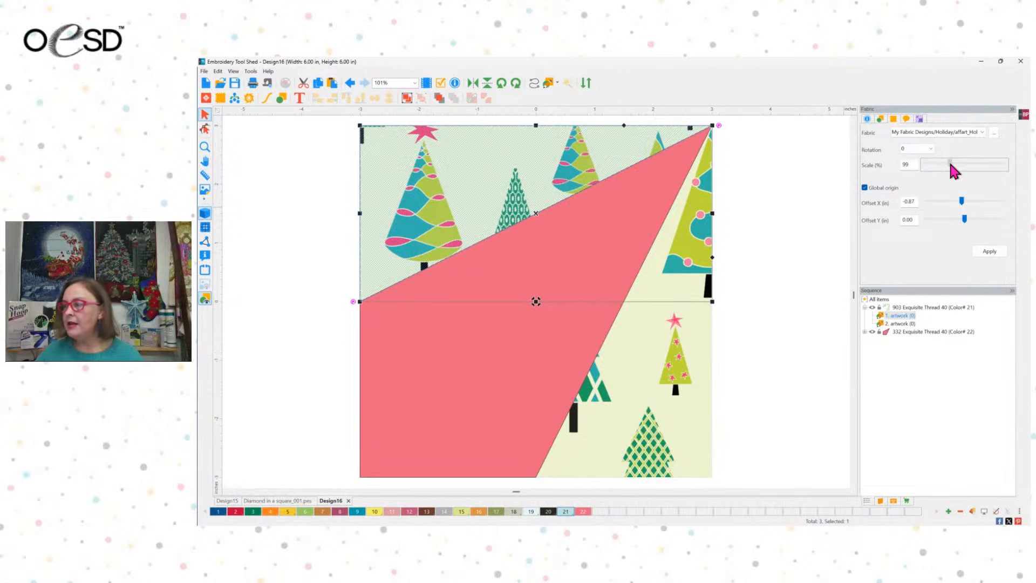
pyautogui.moveTo(950, 164); pyautogui.dragTo(950, 164)
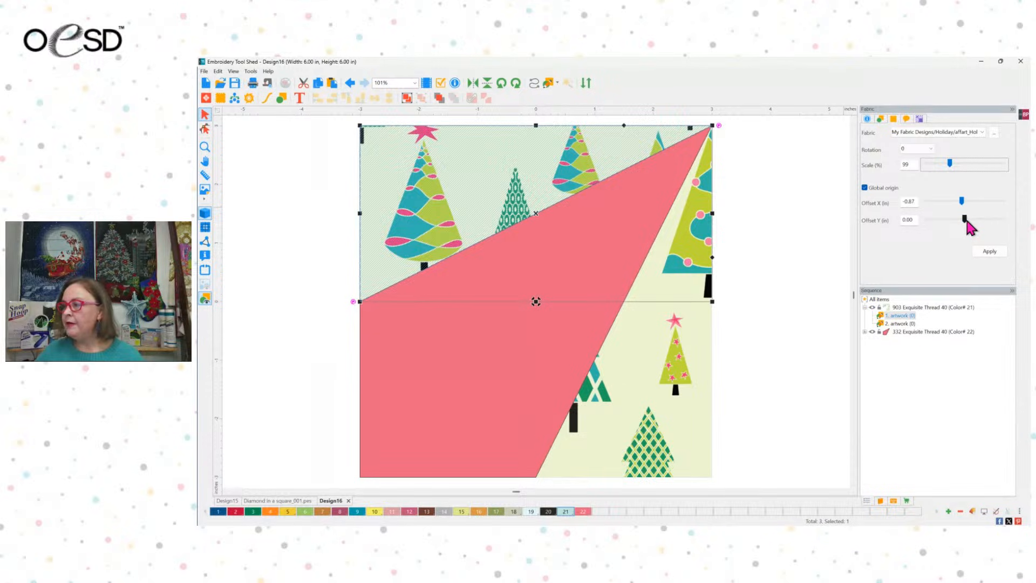
pyautogui.moveTo(967, 222)
pyautogui.mouseDown()
pyautogui.moveTo(954, 215)
pyautogui.moveTo(977, 225)
pyautogui.mouseUp()
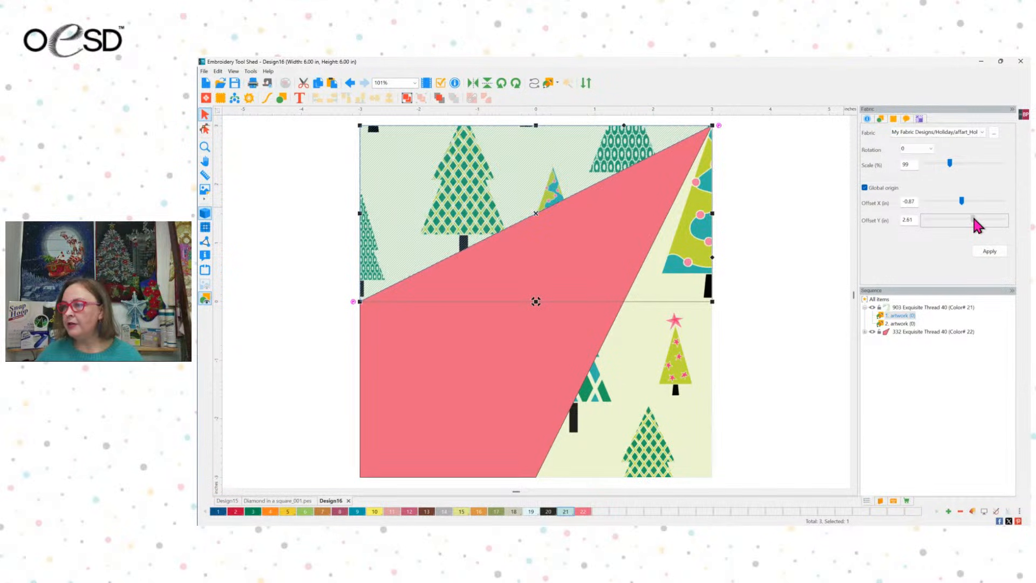
# Shift the tree fabric in the right background piece to offset X -1.06 in and offset Y 2.46 in.
pyautogui.click(702, 275)
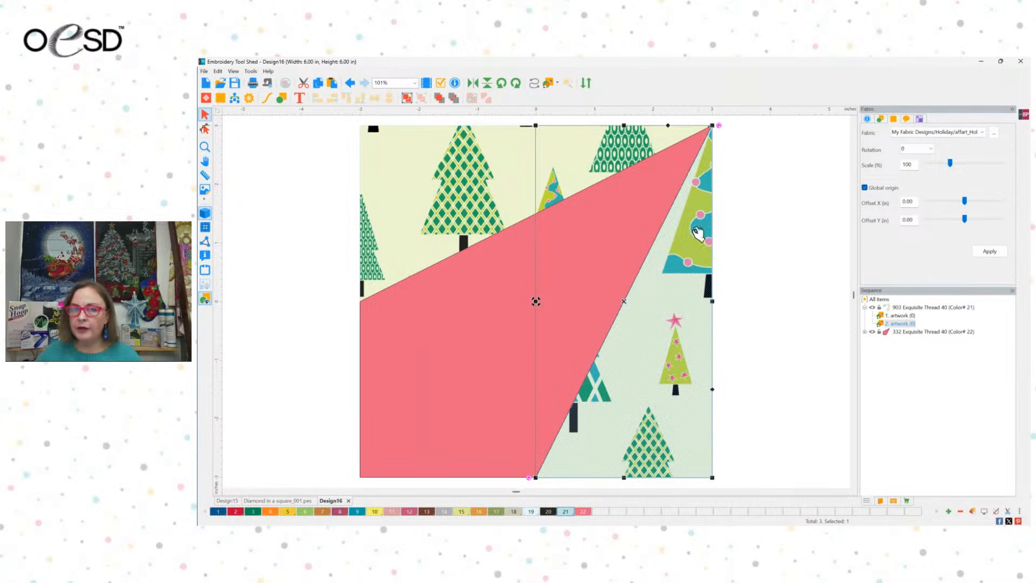
pyautogui.click(965, 224)
pyautogui.moveTo(966, 221)
pyautogui.mouseDown()
pyautogui.moveTo(974, 197)
pyautogui.moveTo(963, 202)
pyautogui.mouseUp()
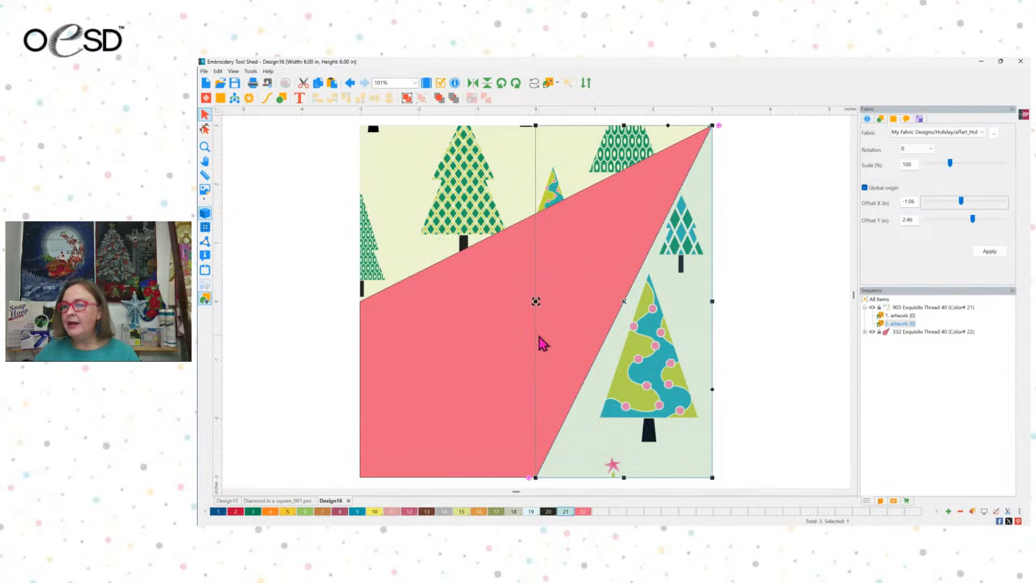
# Fill the central red spike piece with the Stripes fabric affart_Stripes11_150_default_Stripes from My Fabric Designs.
pyautogui.click(549, 322)
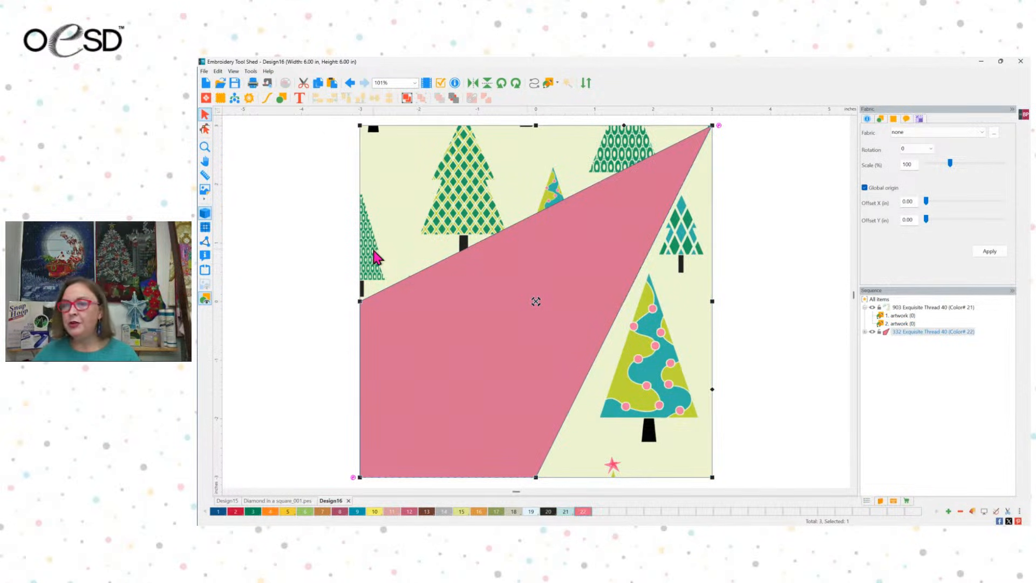
pyautogui.click(208, 100)
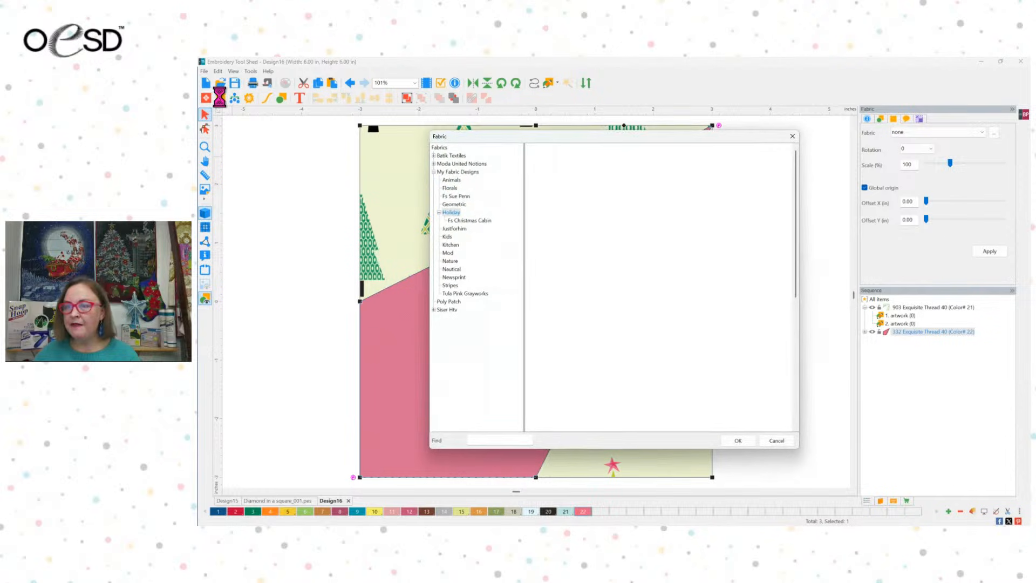
pyautogui.click(451, 286)
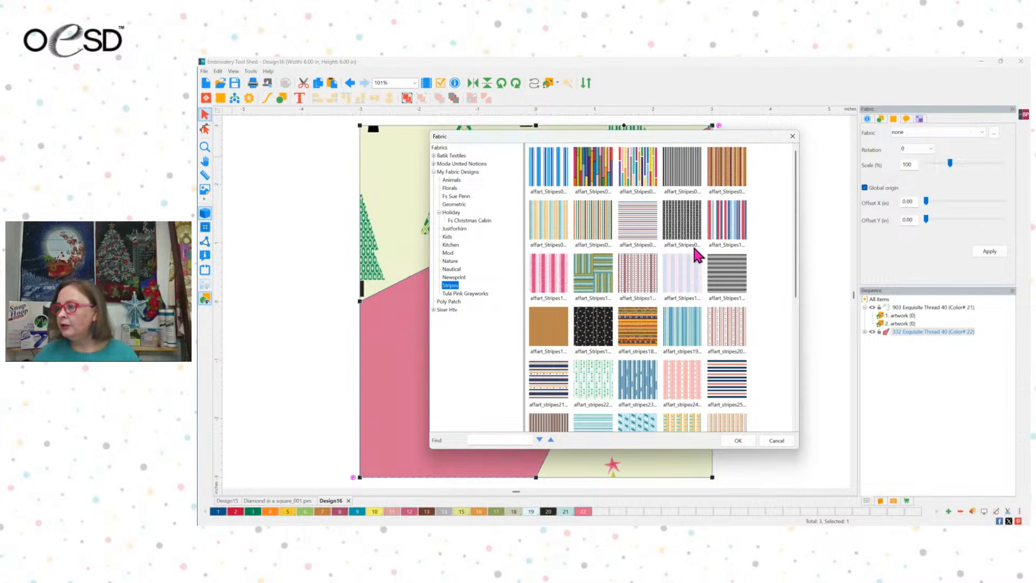
pyautogui.scroll(-1, 693, 246)
pyautogui.scroll(-5, 695, 251)
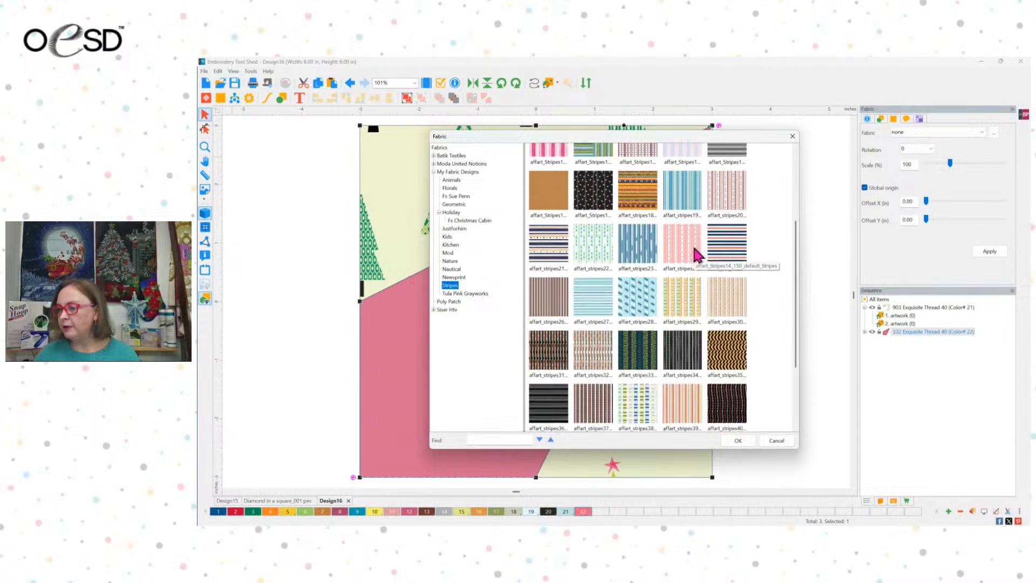
pyautogui.scroll(3, 695, 252)
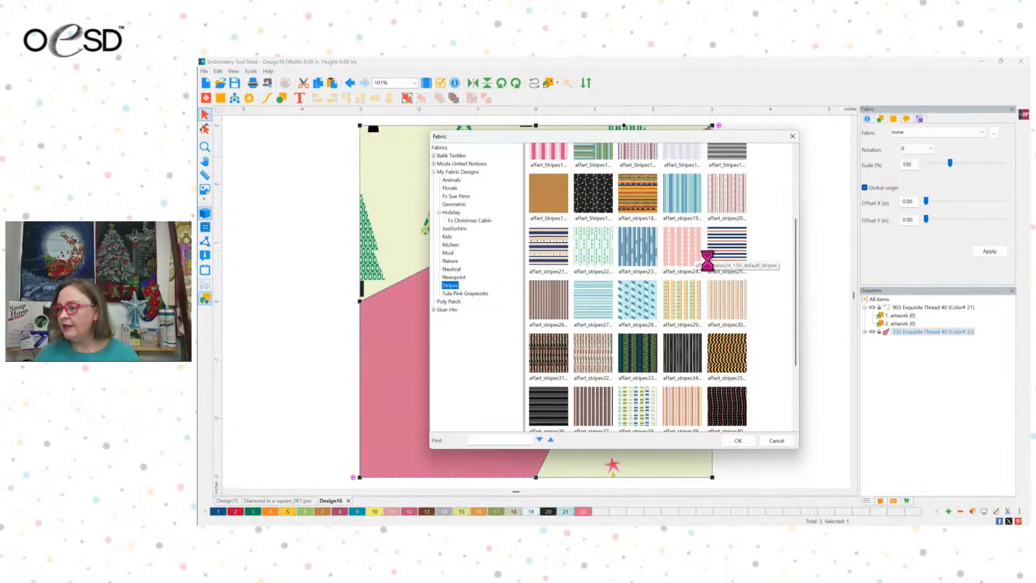
pyautogui.scroll(2, 699, 256)
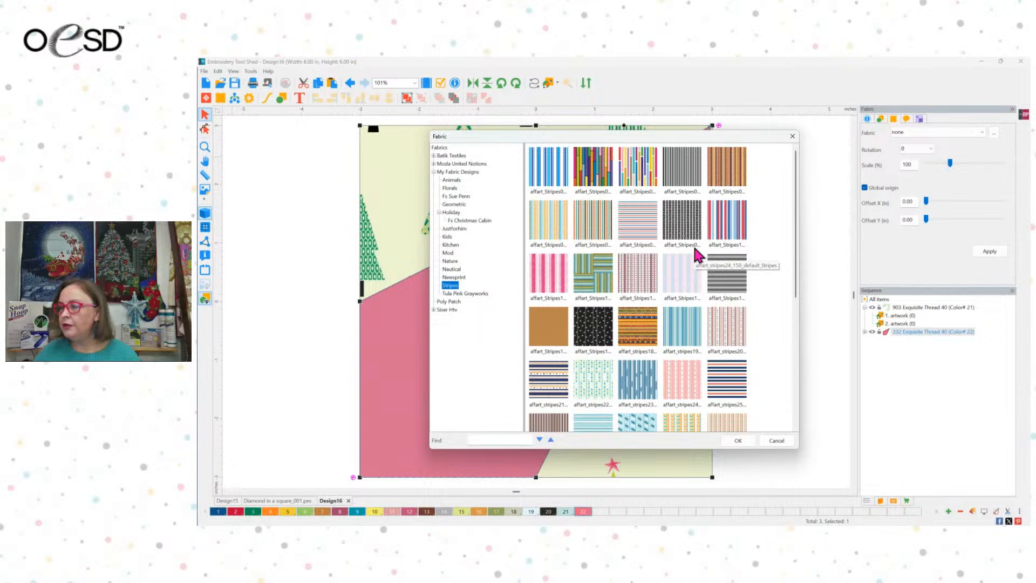
pyautogui.click(555, 277)
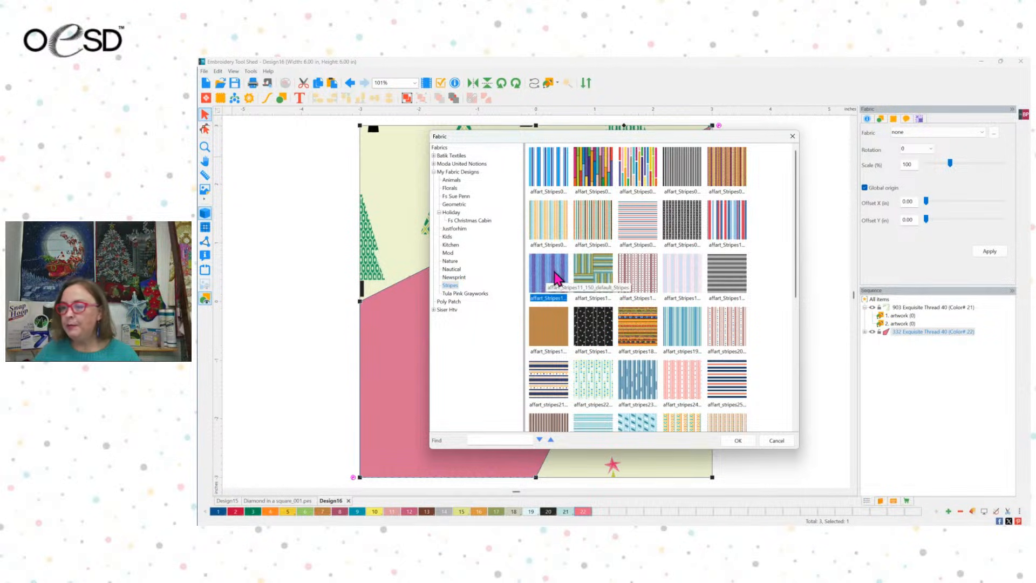
pyautogui.click(738, 441)
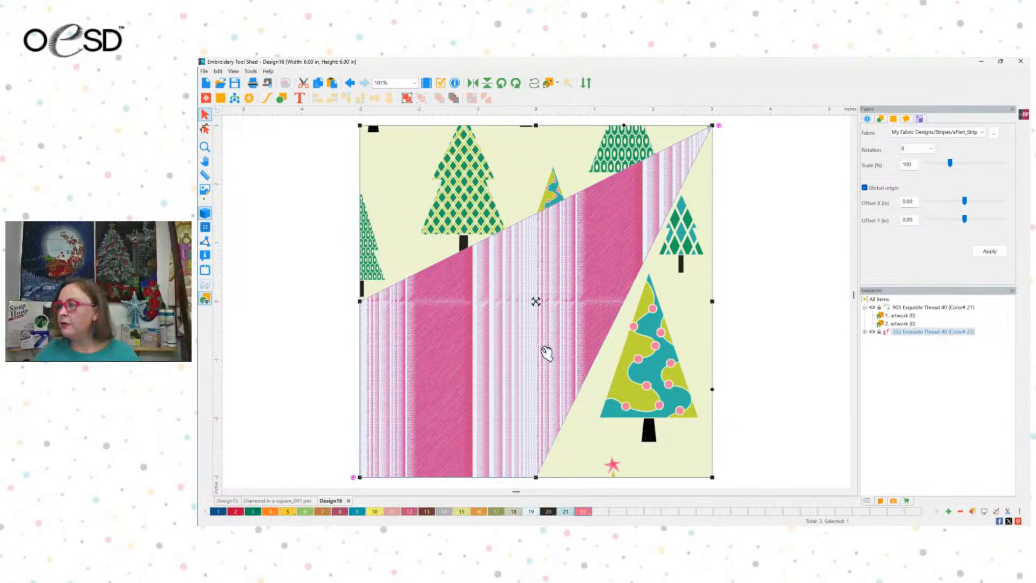
# Rotate the spike piece's striped fabric to 90 degrees and reduce its scale to 70%.
pyautogui.click(929, 149)
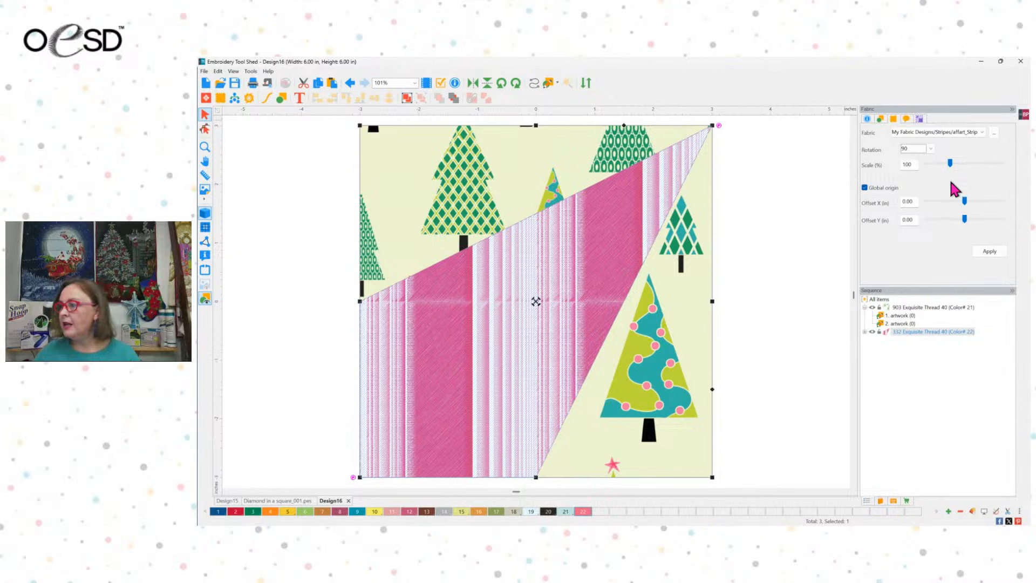
pyautogui.click(990, 251)
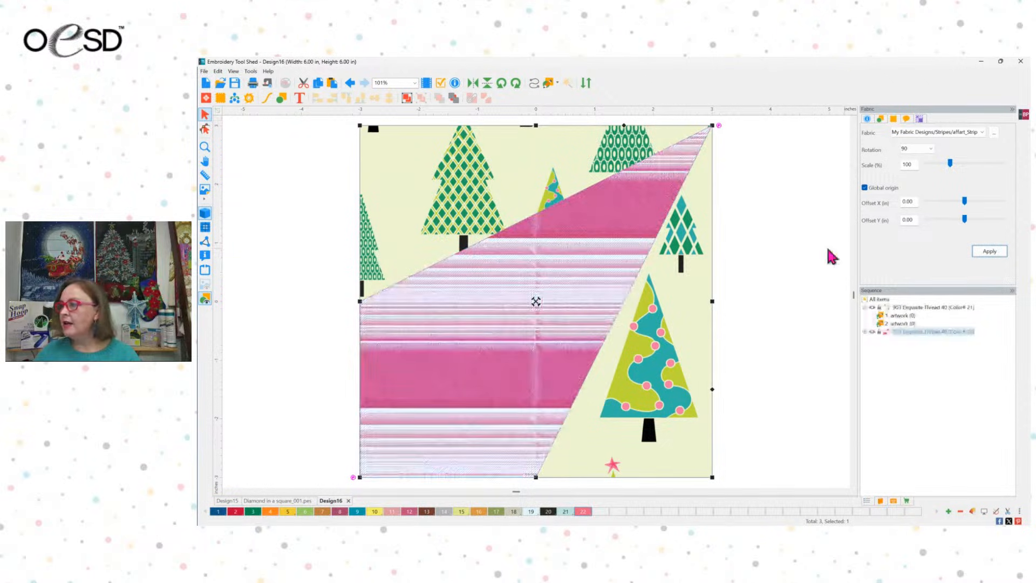
pyautogui.moveTo(950, 163); pyautogui.dragTo(946, 164)
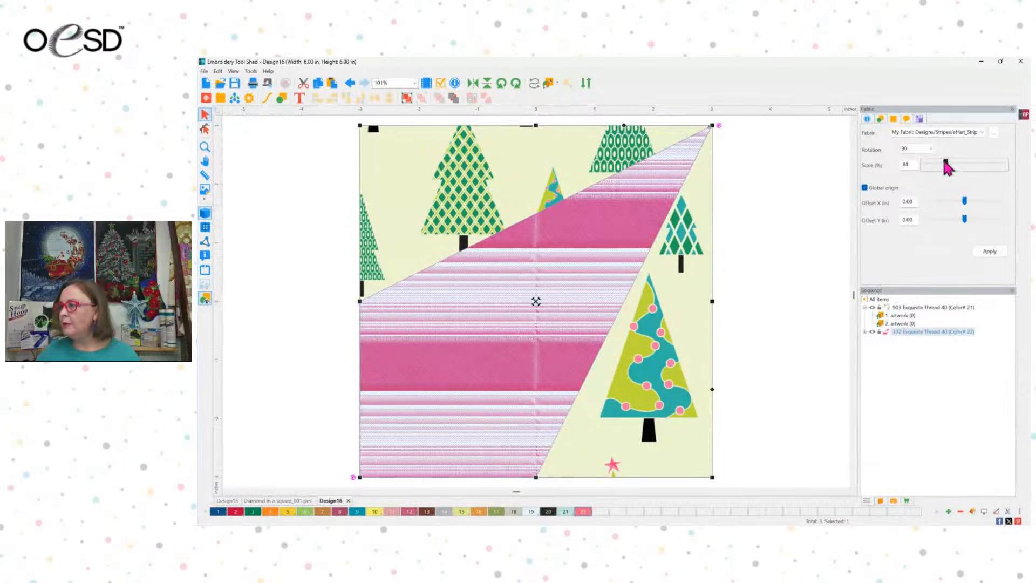
pyautogui.moveTo(946, 164); pyautogui.dragTo(942, 164)
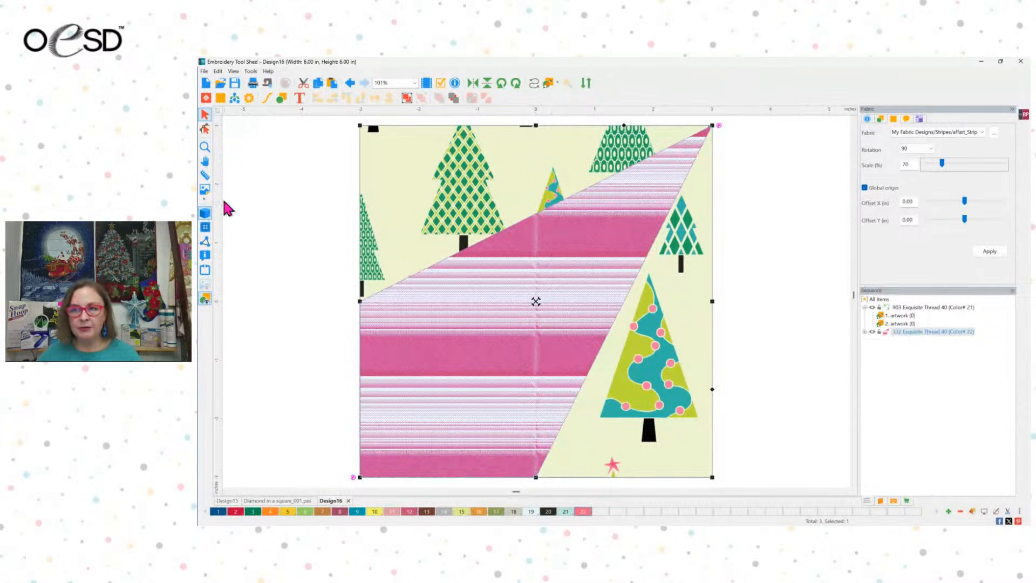
# Set up the Workflow for all three block pieces using the Brother Dime SHM 8x8 hoop and auto-build the piecing order.
pyautogui.click(233, 101)
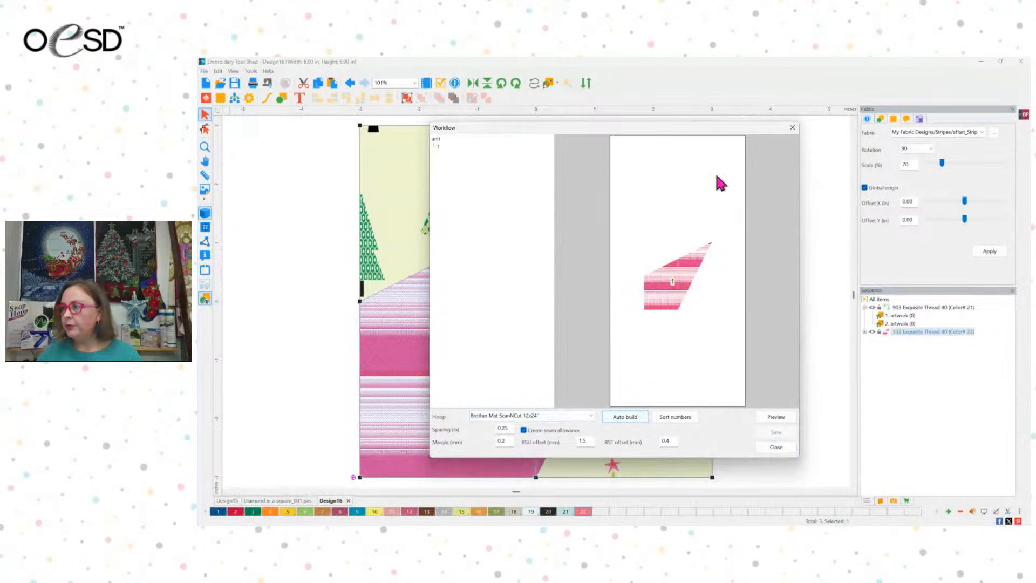
pyautogui.click(793, 128)
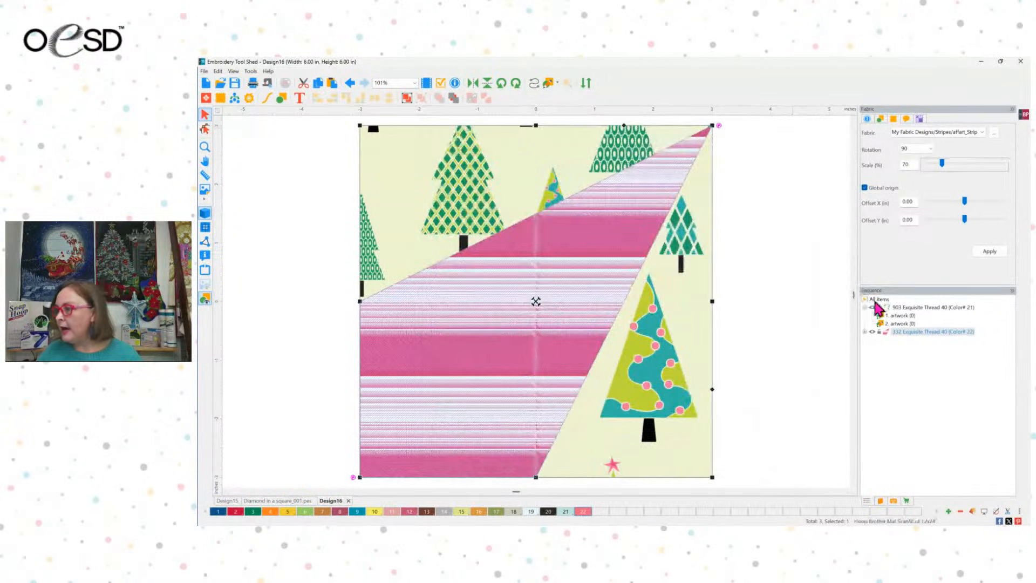
pyautogui.click(248, 98)
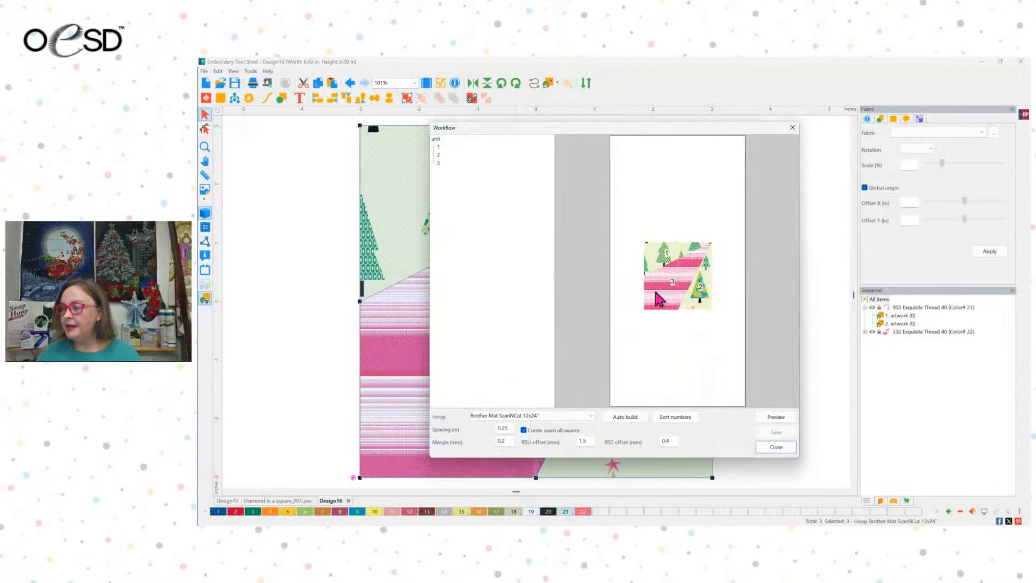
pyautogui.click(594, 417)
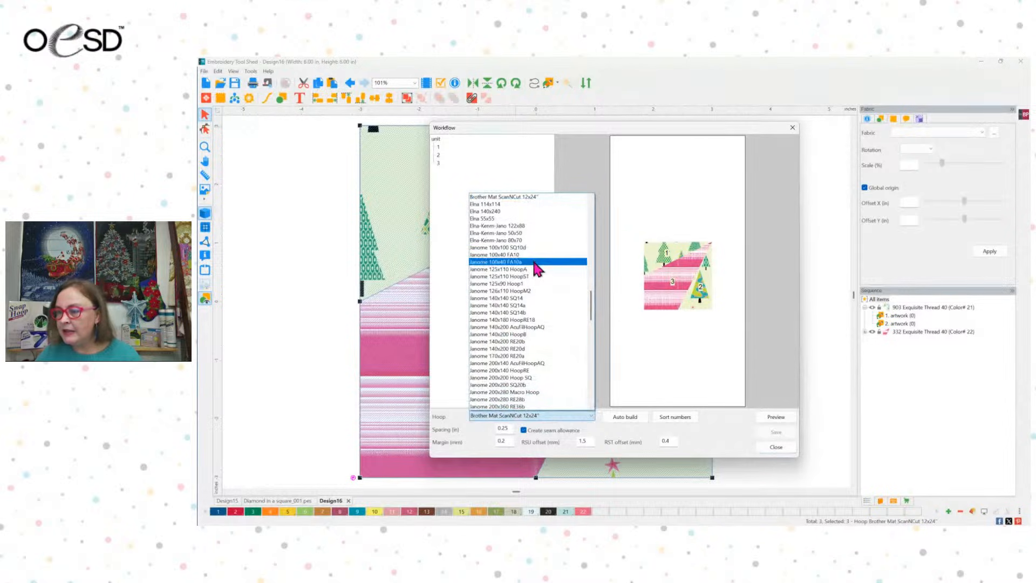
pyautogui.scroll(4, 537, 269)
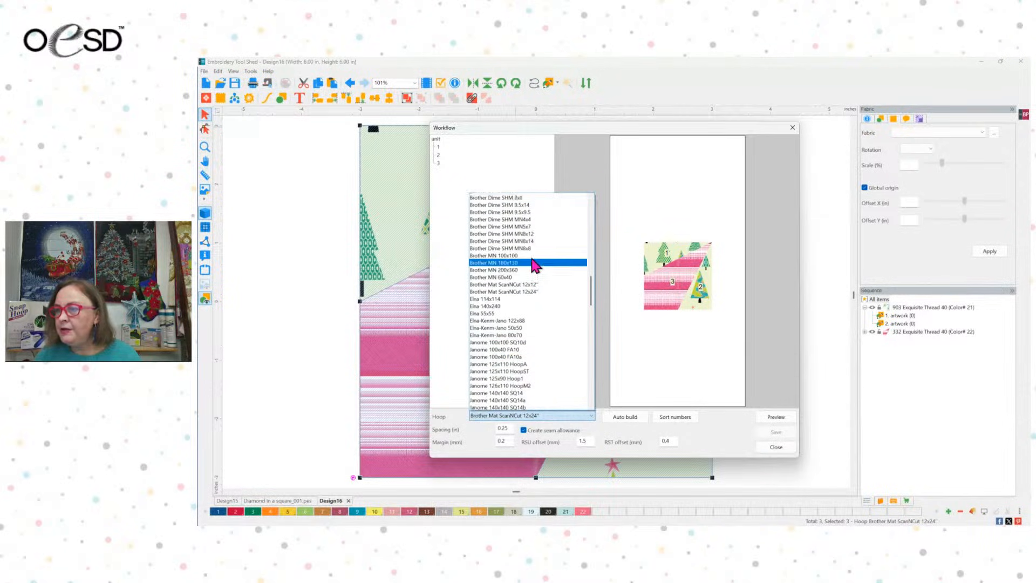
pyautogui.scroll(1, 534, 266)
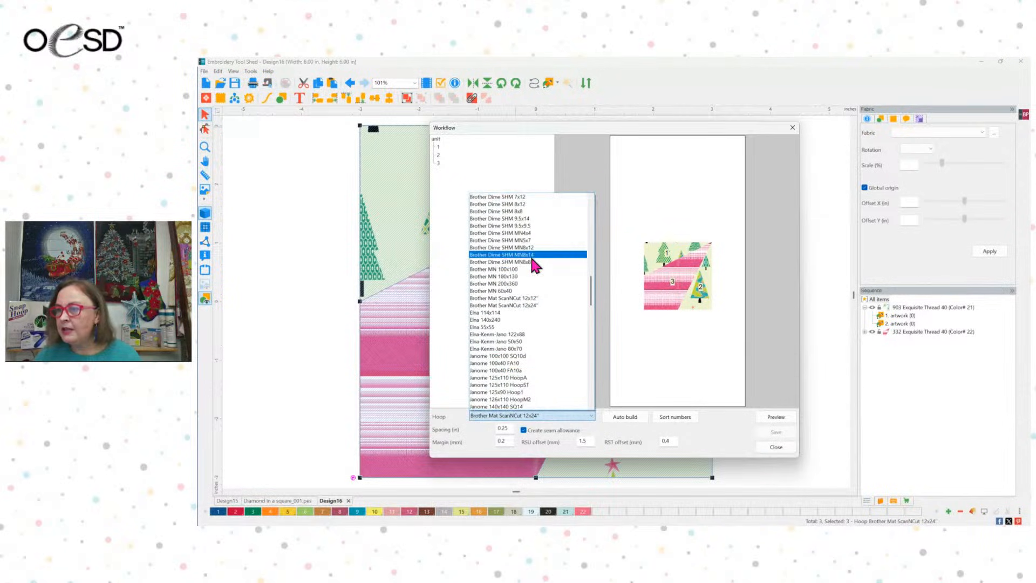
pyautogui.click(517, 212)
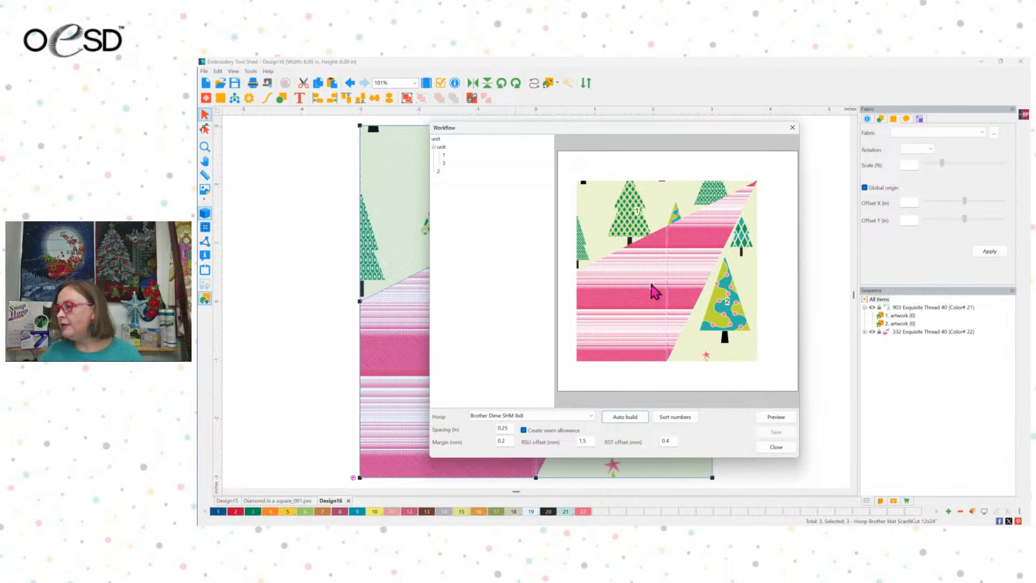
# Sort the piece numbers to match the build order, accept the design update and preview the stitching output.
pyautogui.click(687, 419)
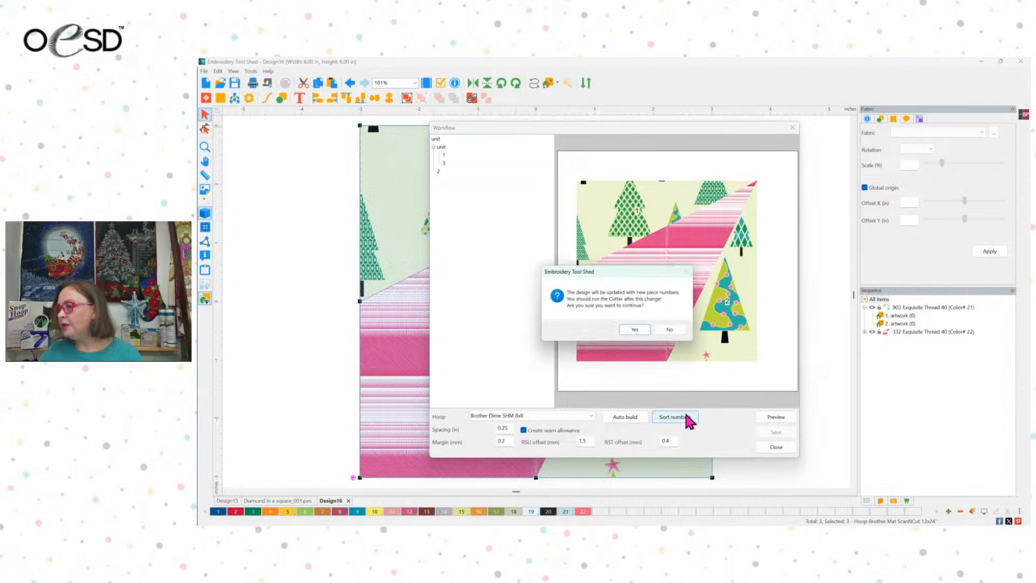
pyautogui.click(638, 327)
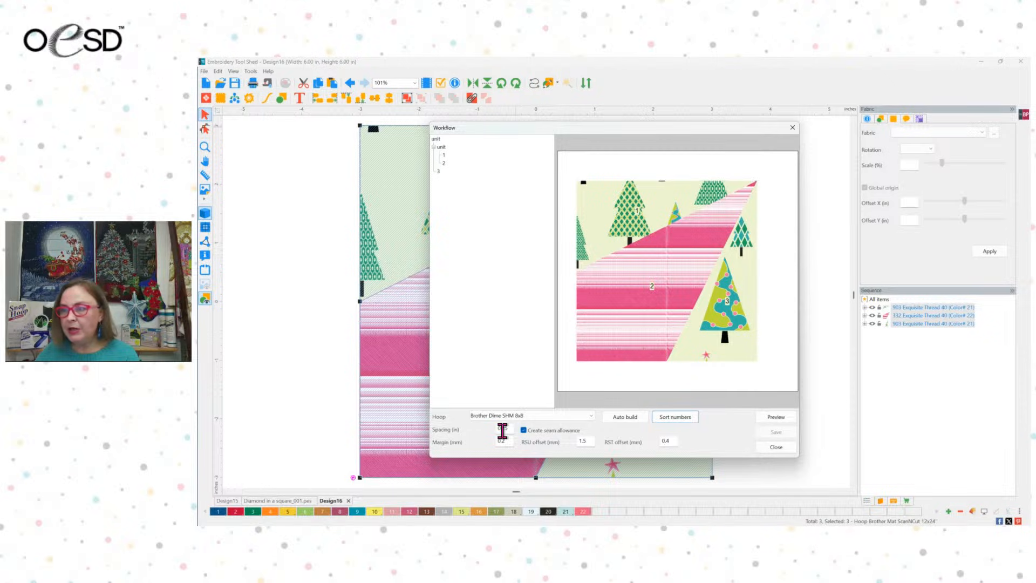
pyautogui.click(767, 419)
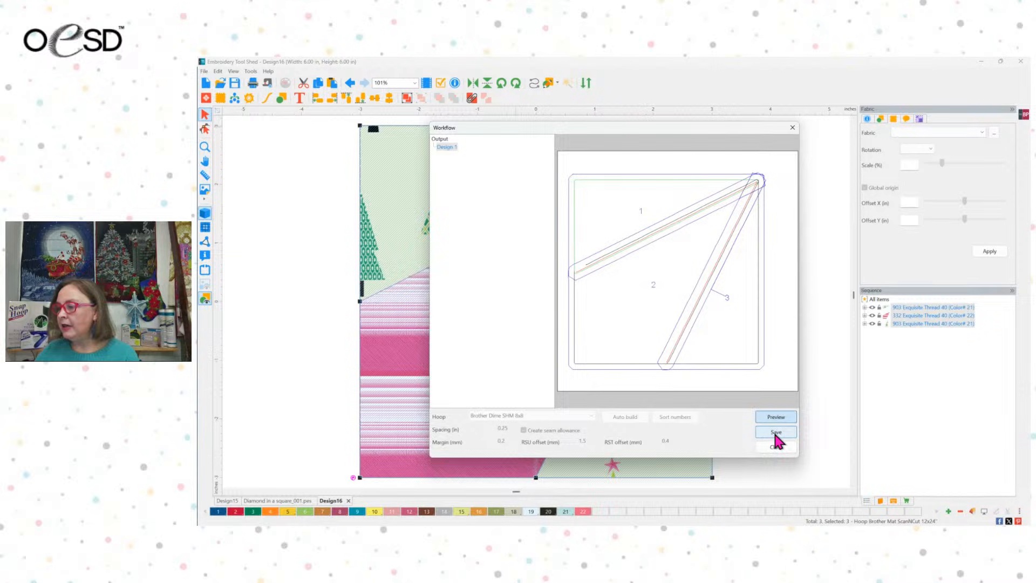
# Start saving the workflow output in Baby Lock/Brother/Bernina (PES v9) format and open the spike folder inside Cyber Monday.
pyautogui.click(776, 432)
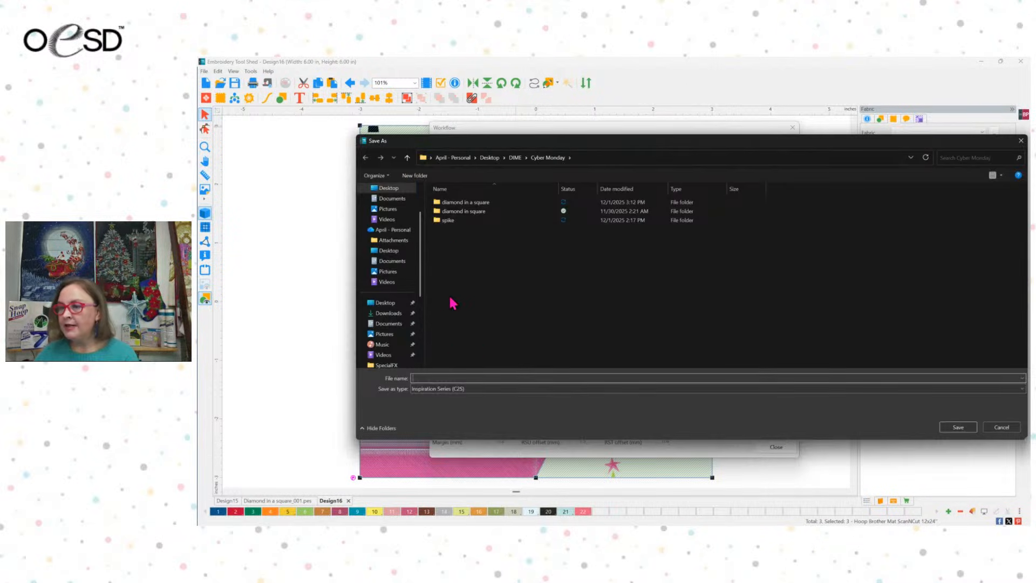
pyautogui.click(458, 396)
pyautogui.click(497, 192)
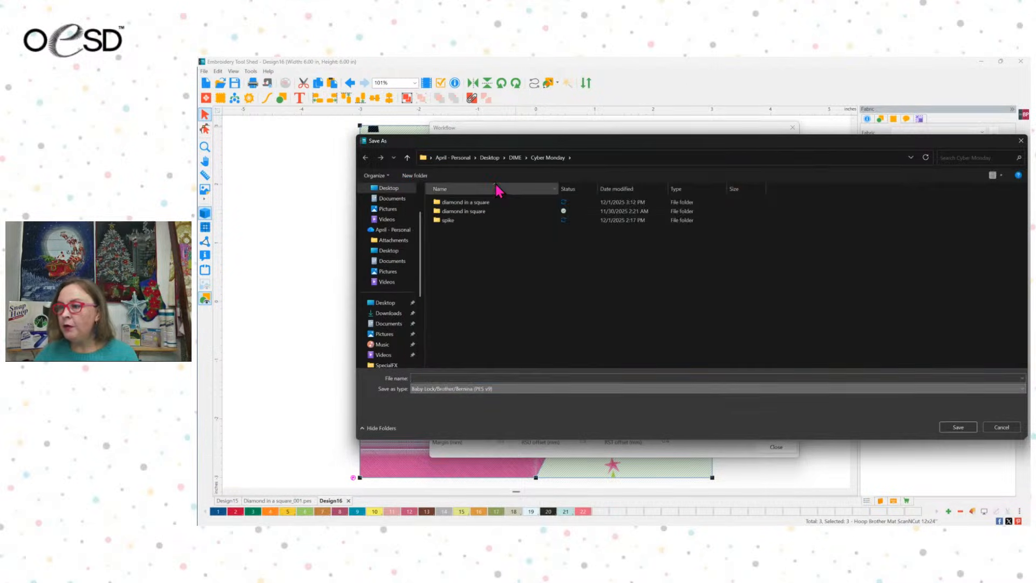
pyautogui.click(446, 378)
pyautogui.write('S')
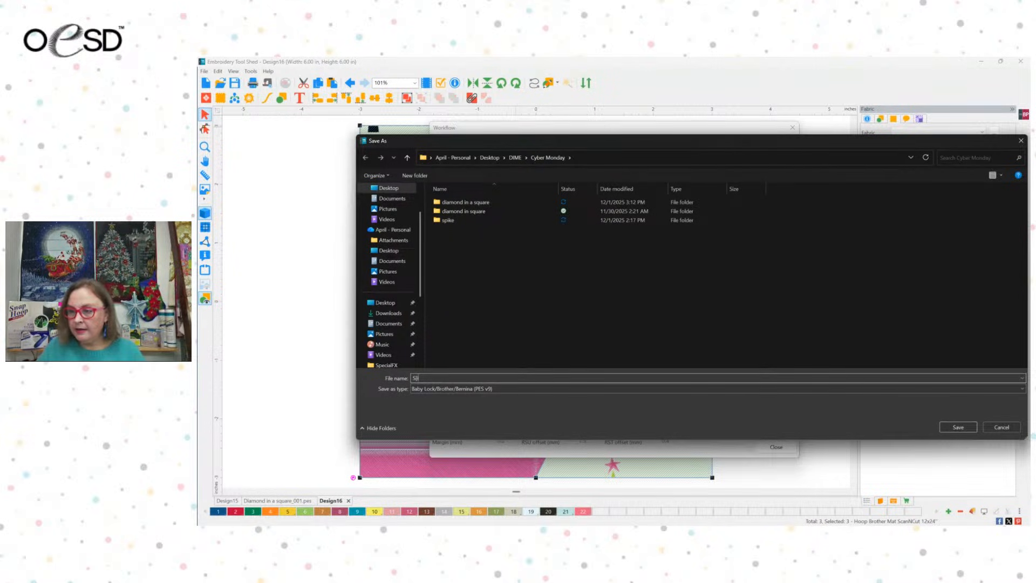
pyautogui.write('pike')
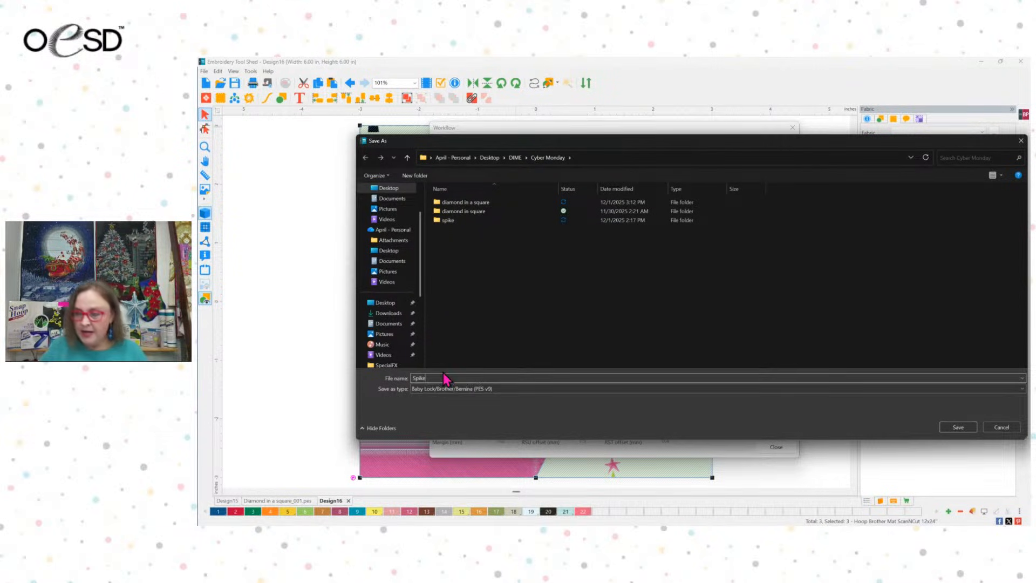
pyautogui.press('Return')
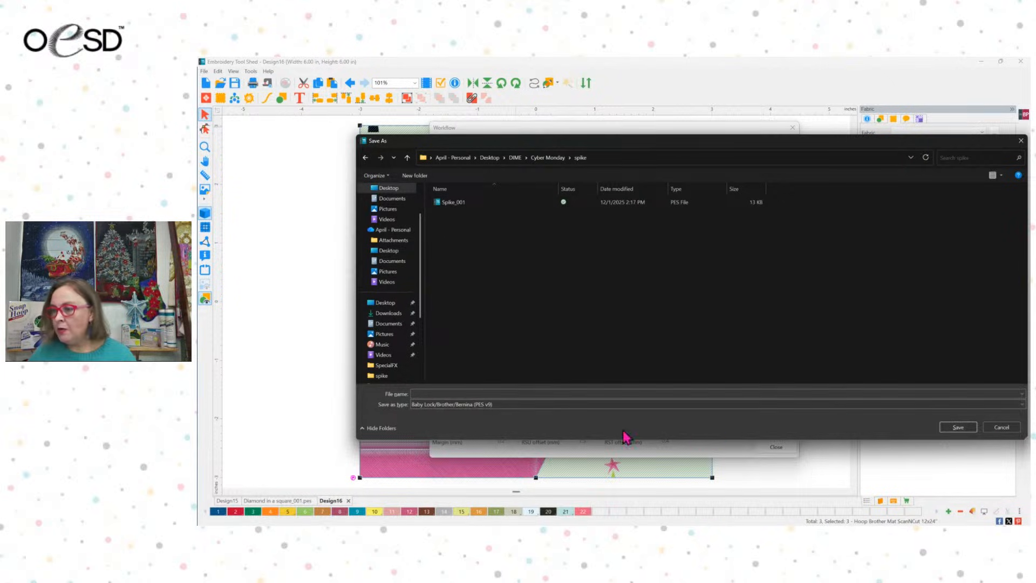
# Save the output as Spike in the spike folder, overwriting the existing designs and declining further PDF retries after repeated attempts.
pyautogui.click(446, 396)
pyautogui.write('Spik')
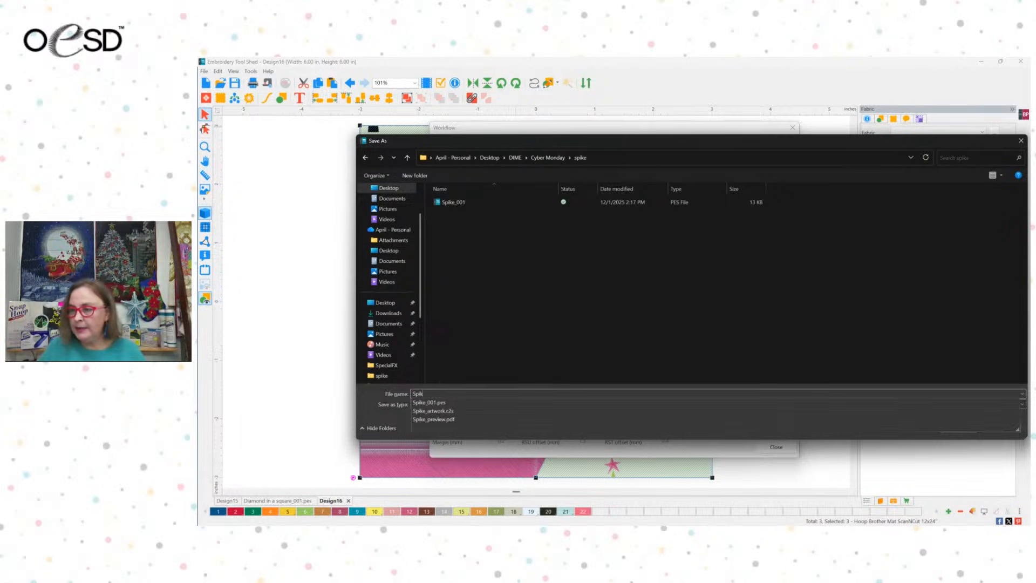
pyautogui.press('Return')
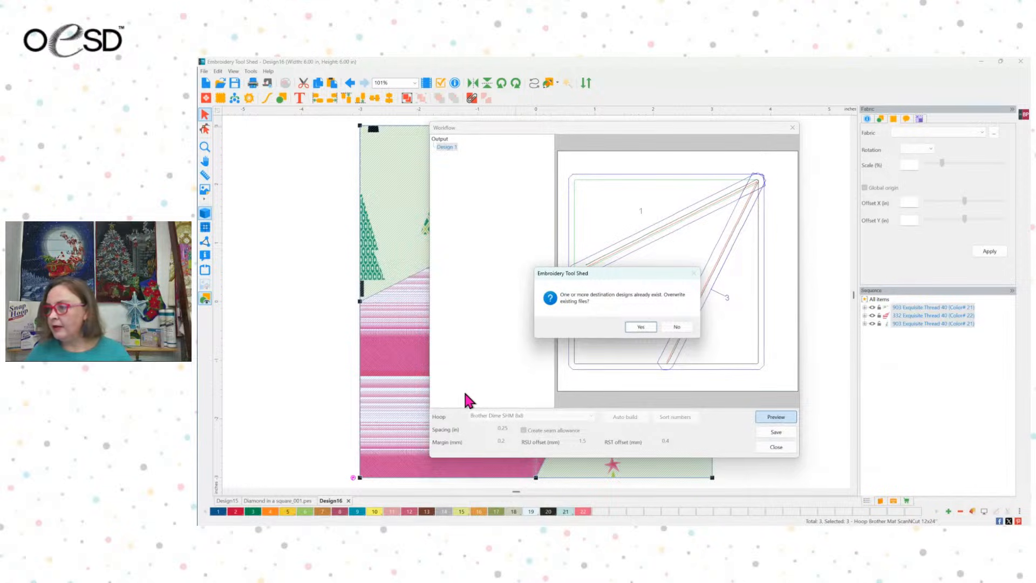
pyautogui.click(645, 329)
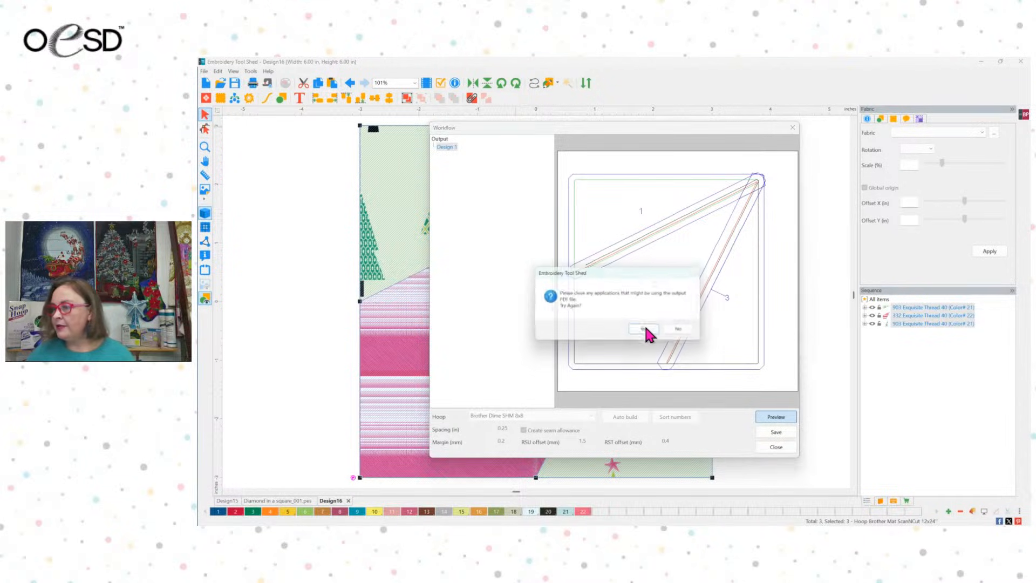
pyautogui.click(646, 329)
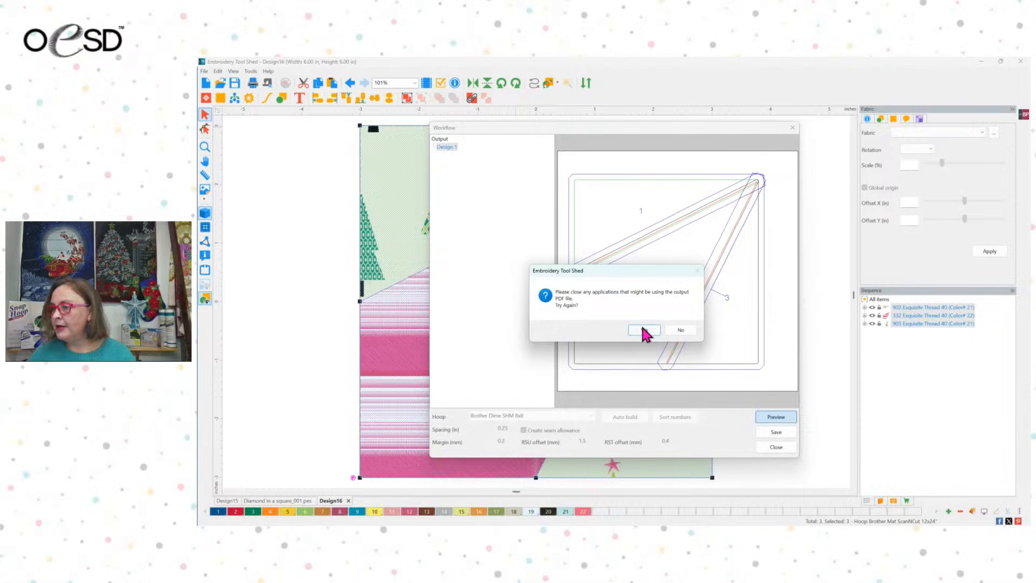
pyautogui.click(645, 329)
pyautogui.click(689, 331)
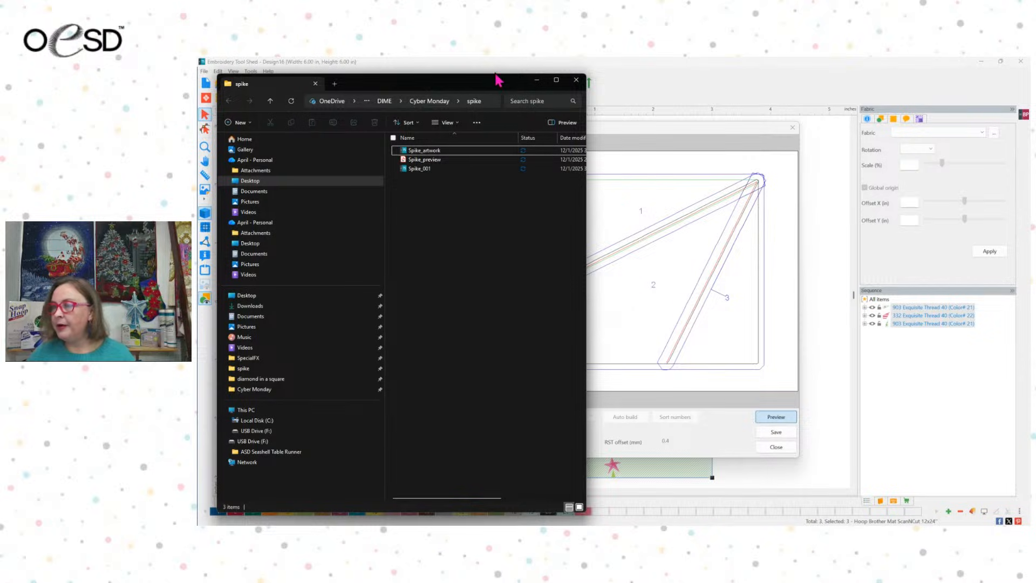
# Open the saved Spike_001 design, close the Workflow dialog and simulate the full stitching sequence.
pyautogui.doubleClick(420, 169)
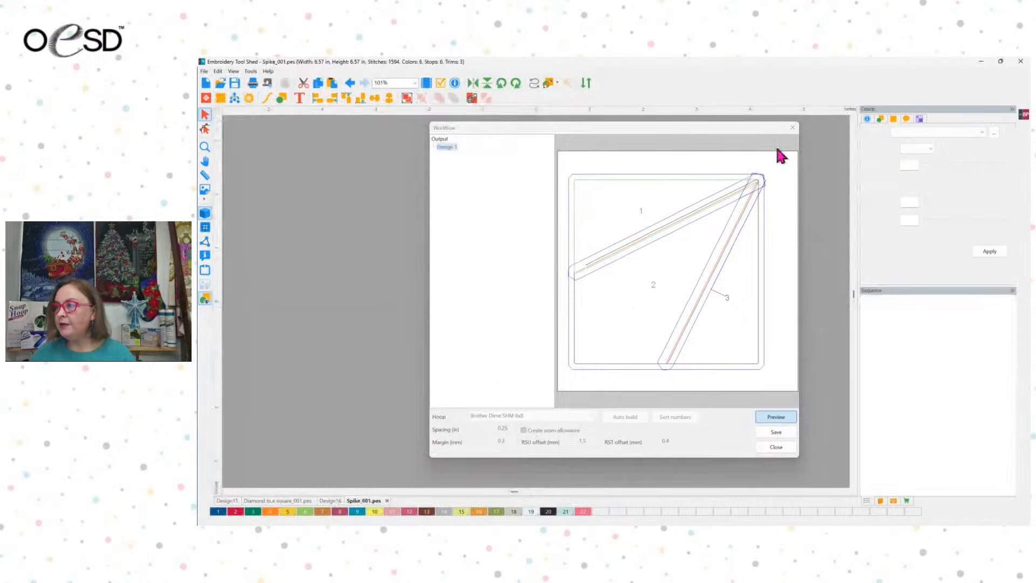
pyautogui.click(793, 128)
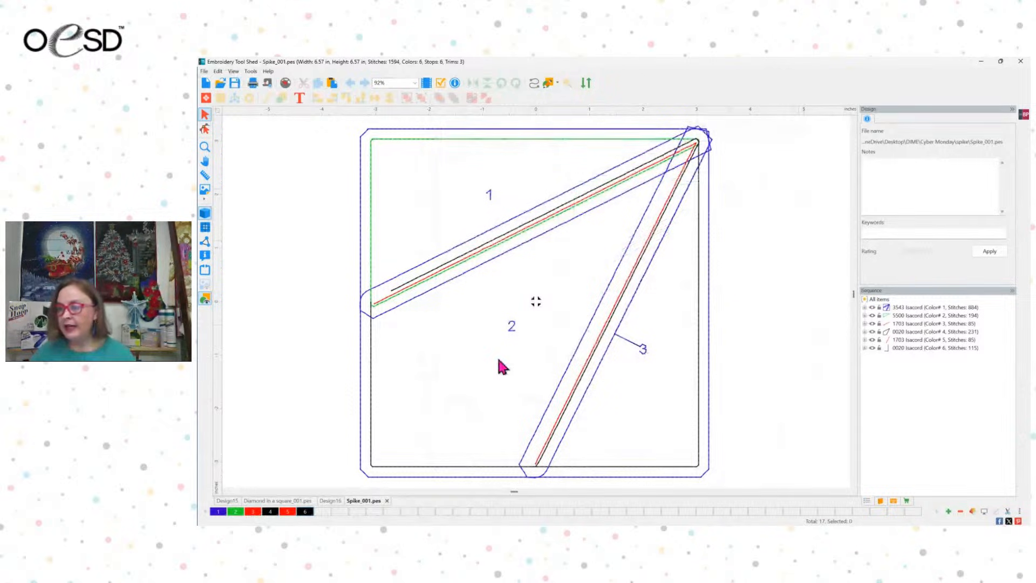
pyautogui.click(286, 82)
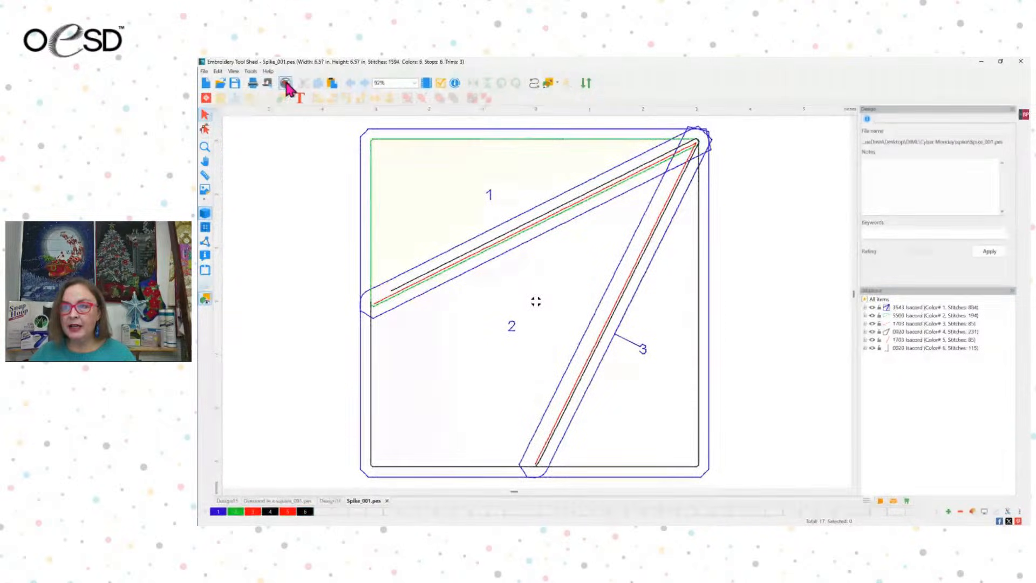
pyautogui.moveTo(213, 114); pyautogui.dragTo(488, 126)
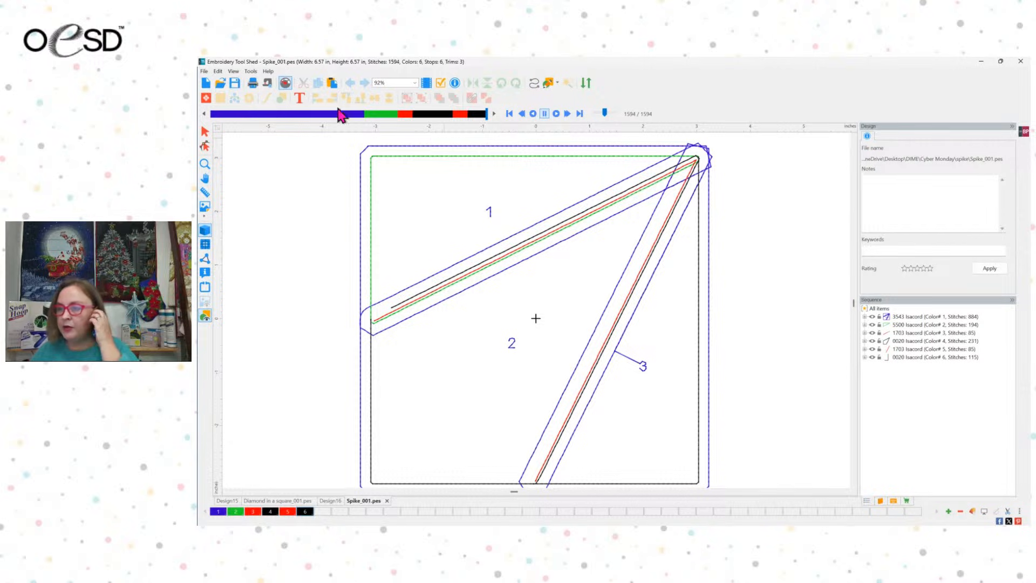
# Return to Design16 and lay out its pieces in the Cutter for the Brother Mat ScanNCut 12x12" hoop.
pyautogui.click(331, 500)
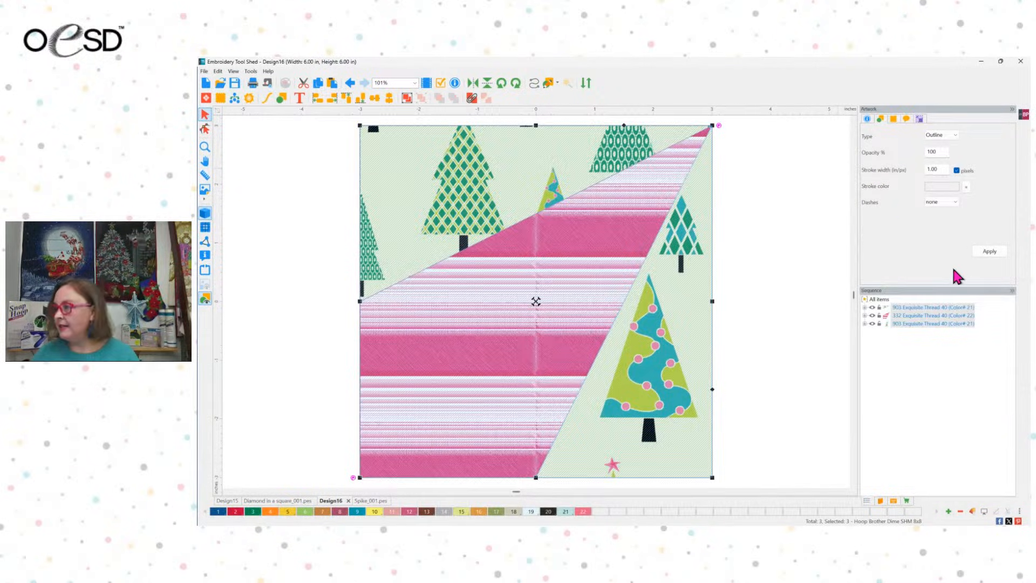
pyautogui.click(250, 99)
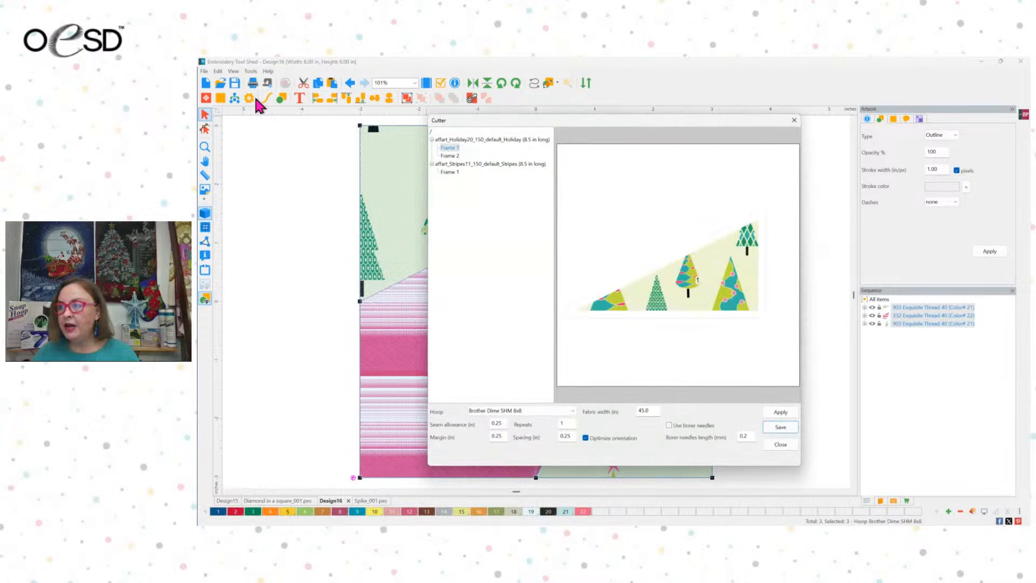
pyautogui.click(575, 410)
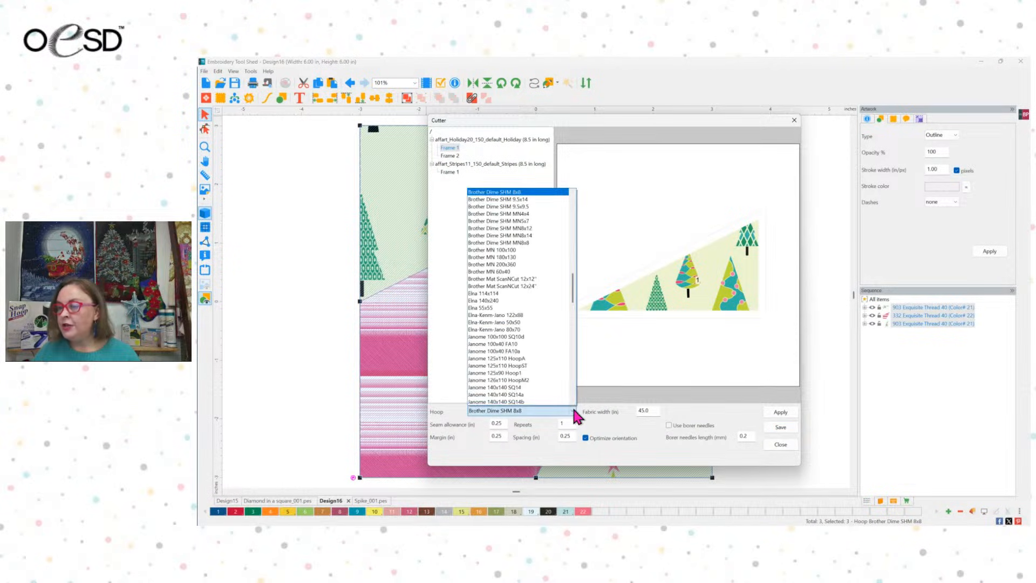
pyautogui.click(526, 279)
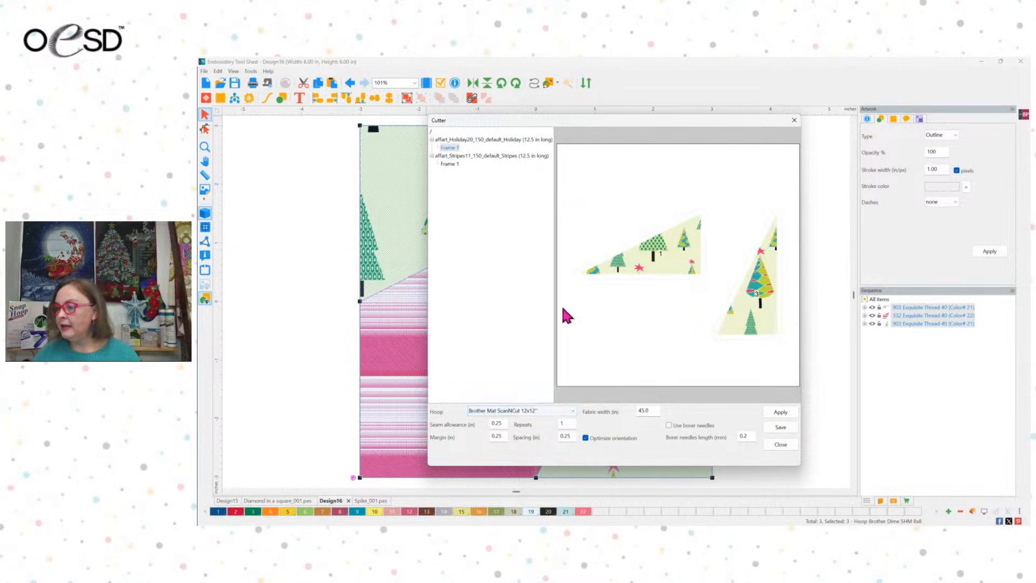
# Examine the file formats offered for saving the cutting layout, and back out without saving.
pyautogui.click(782, 426)
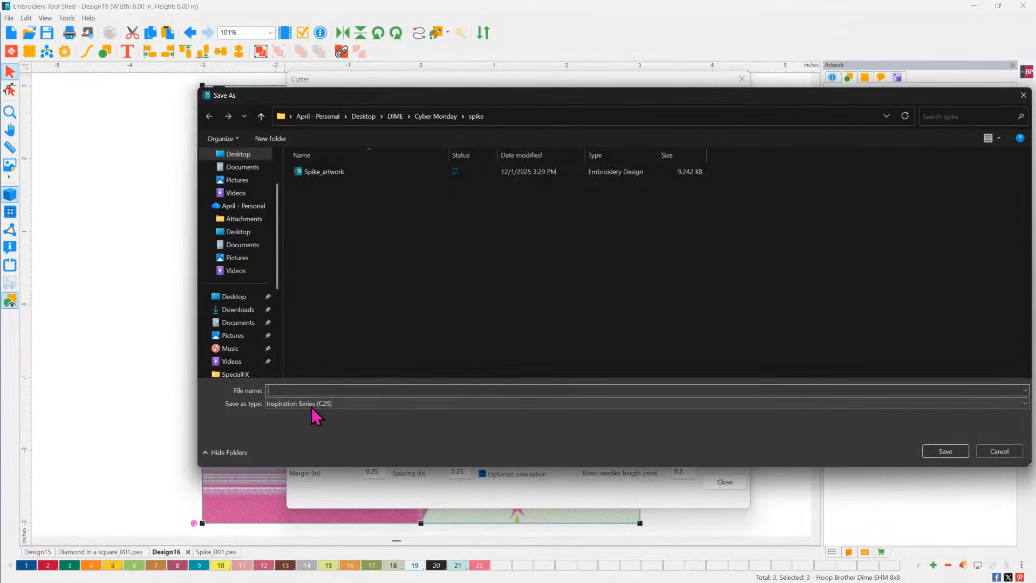
pyautogui.click(313, 406)
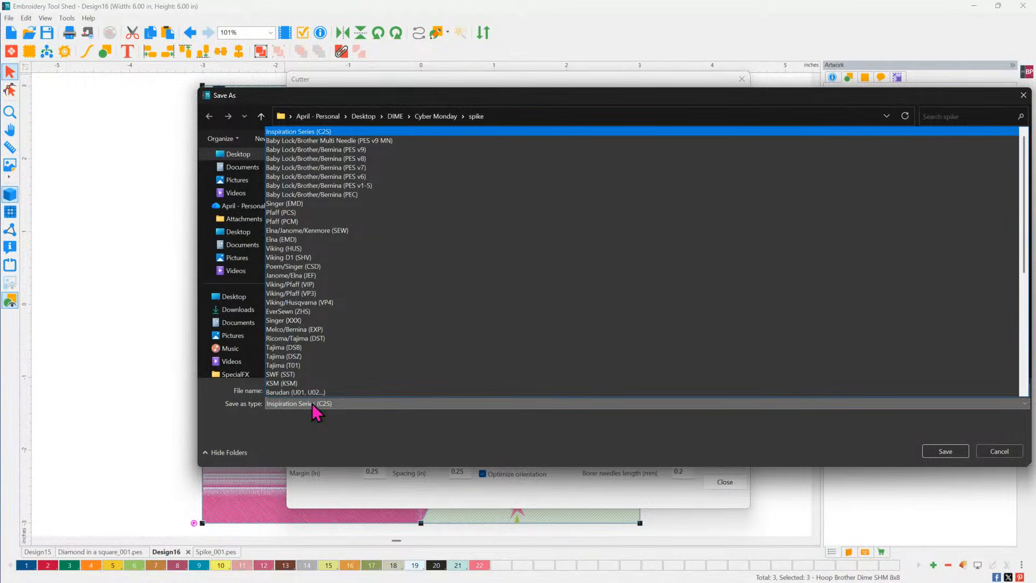
pyautogui.click(1003, 460)
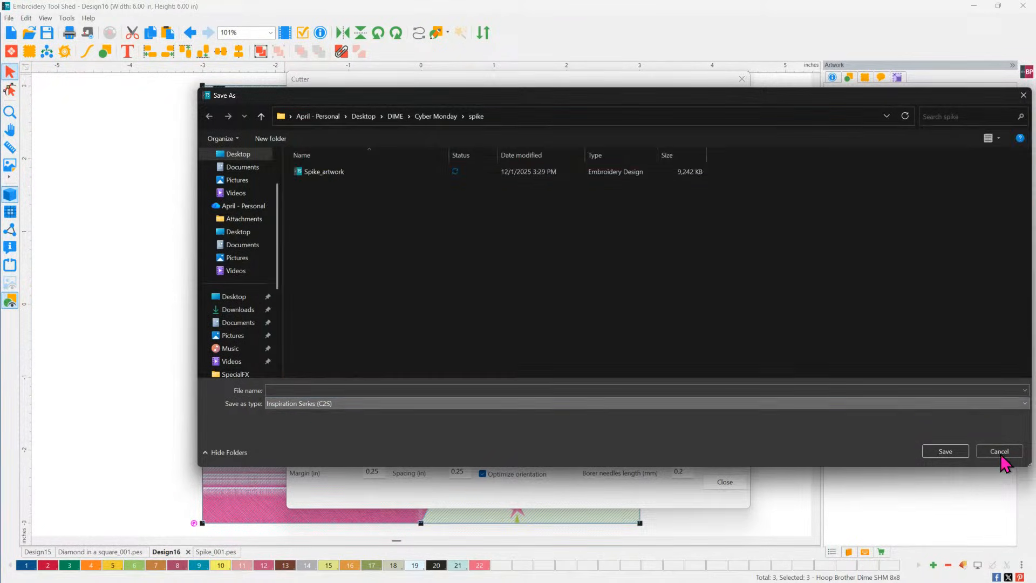